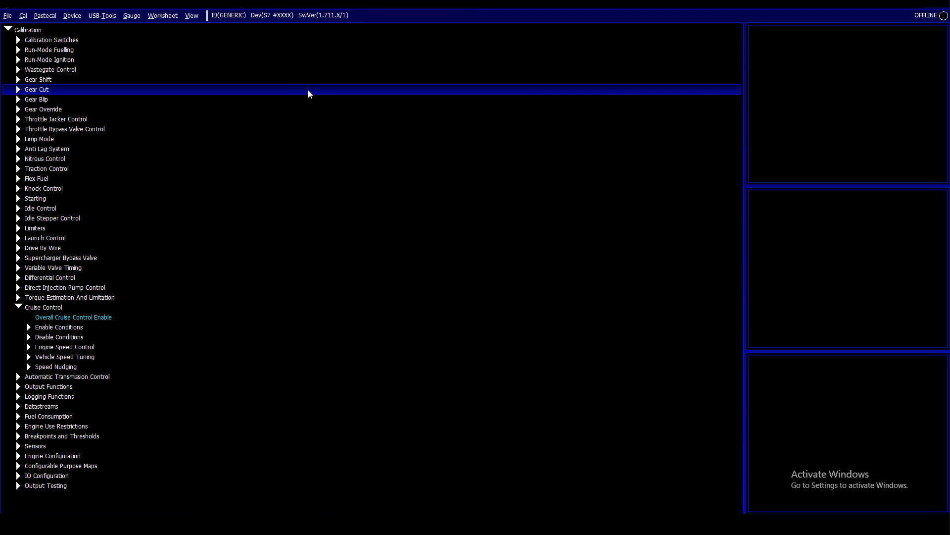
- View the Overall Cruise Control Enable setting in the Cruise Control group
key("Down")
key("Down")
key("Down")
key("Down")
key("Down")
key("Down")
key("Down")
key("Down")
key("Down")
key("Down")
key("Down")
key("Down")
key("Down")
key("Down")
key("Down")
key("Down")
key("Down")
key("Down")
key("Down")
key("Down")
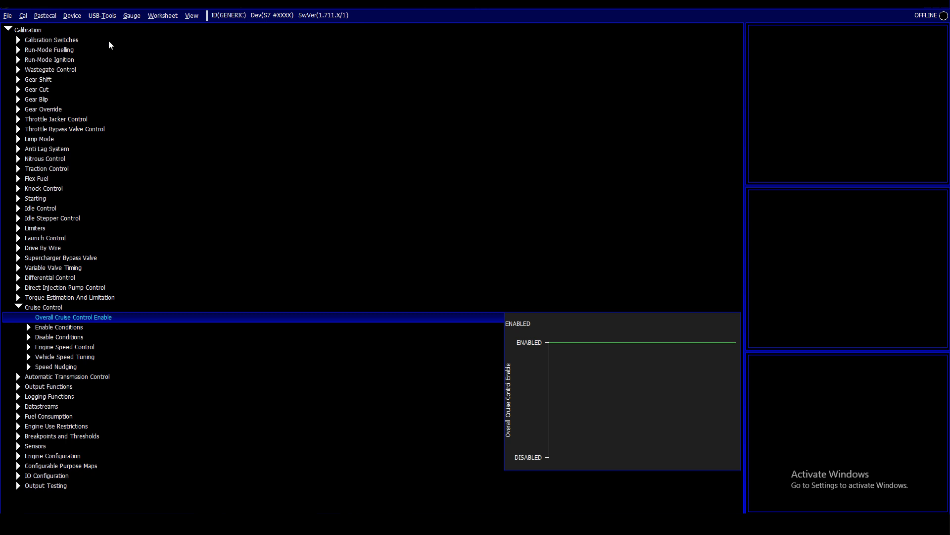
- Change the calibration's software version using the S7.1.765.2.SP profile from the S7 profiles and dismiss the map import report
key("alt+c")
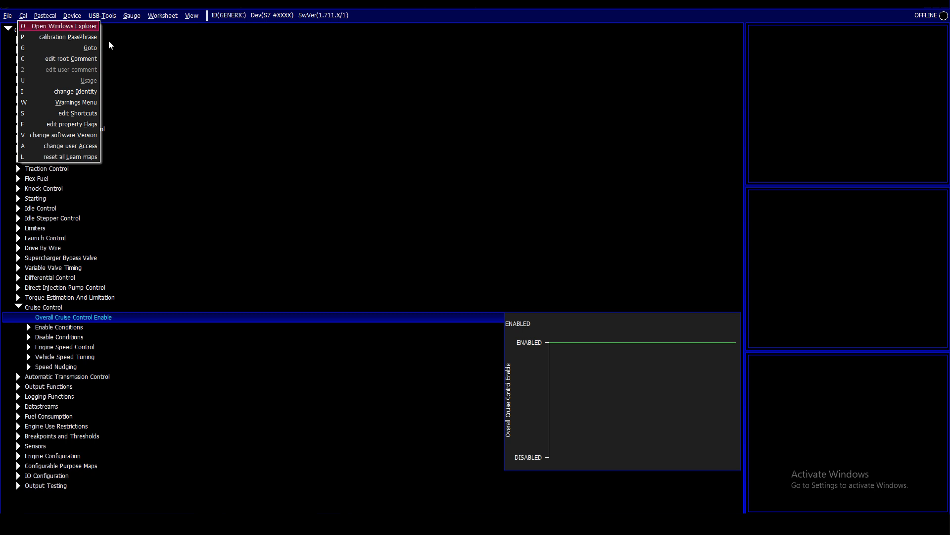
key("Down")
key("Down")
key("Down")
key("Down")
key("Down")
key("Down")
key("Down")
key("Down")
key("Down")
key("Down")
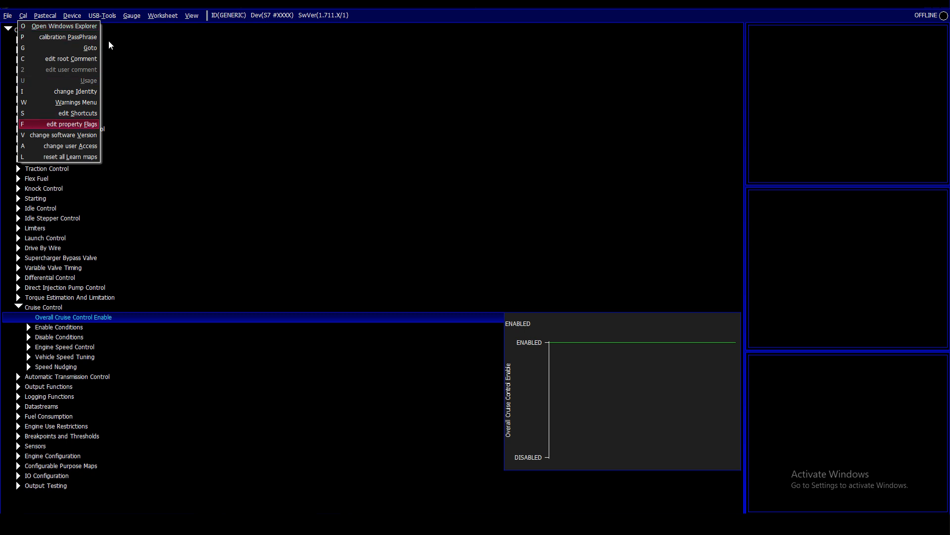
key("Return")
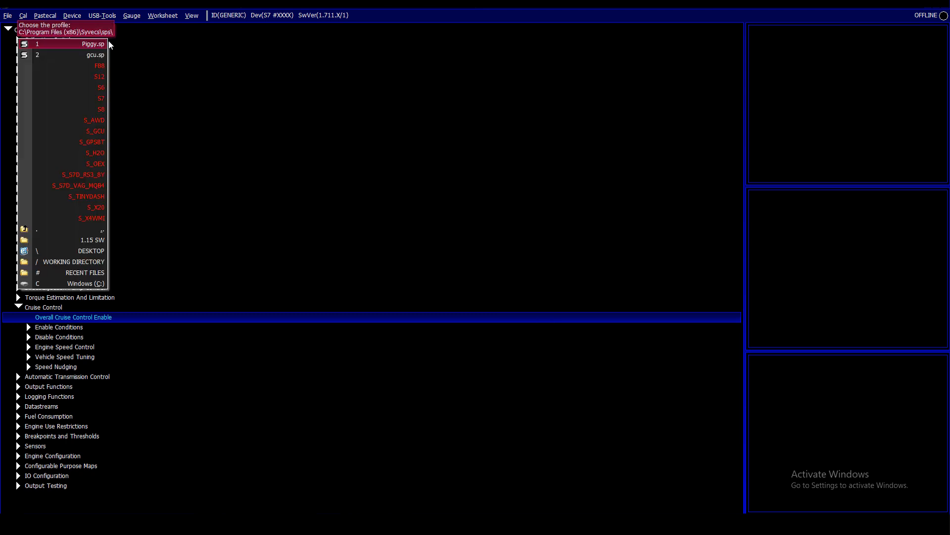
key("Down")
key("Down")
key("Down")
key("Down")
key("Down")
key("Return")
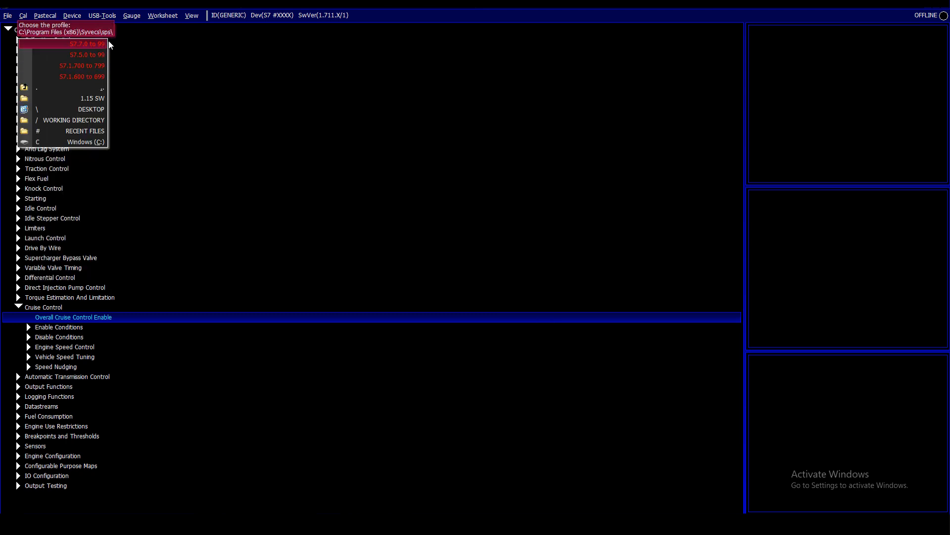
key("Return")
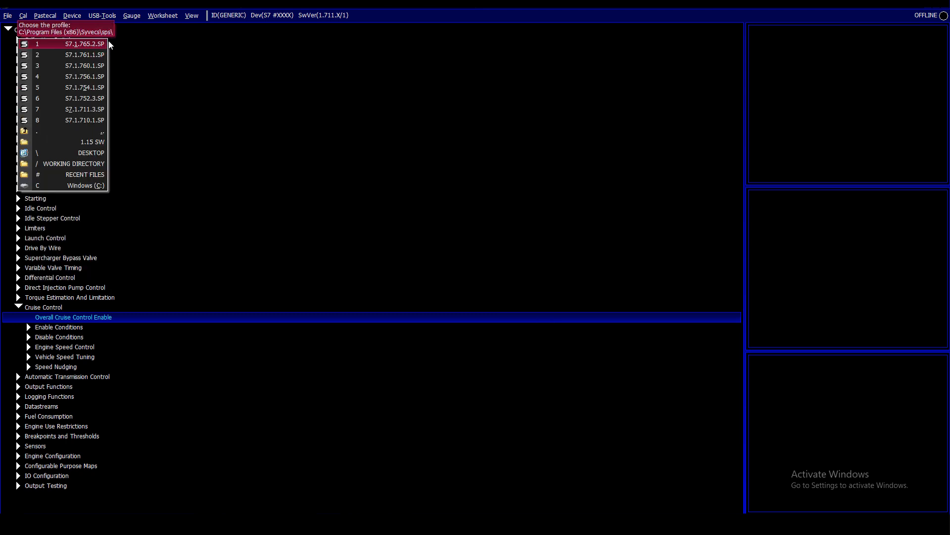
key("Return")
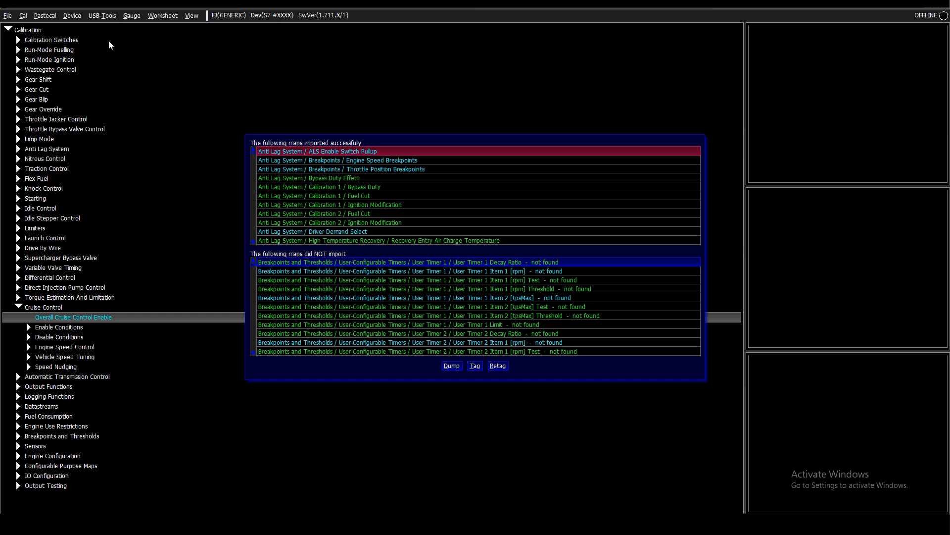
key("Escape")
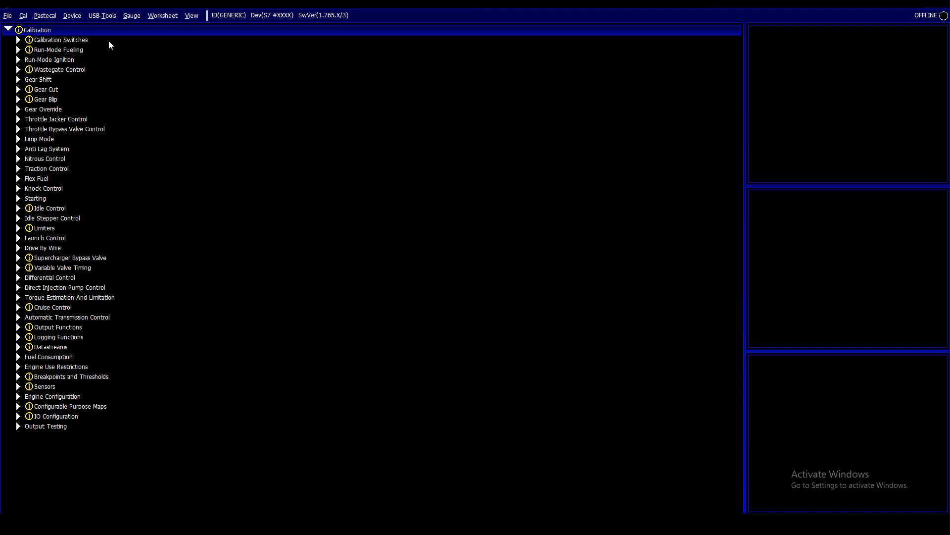
- Examine the flagged map in the Wastegate Control group of Calibration Switches, and collapse the group
key("Down")
key("Right")
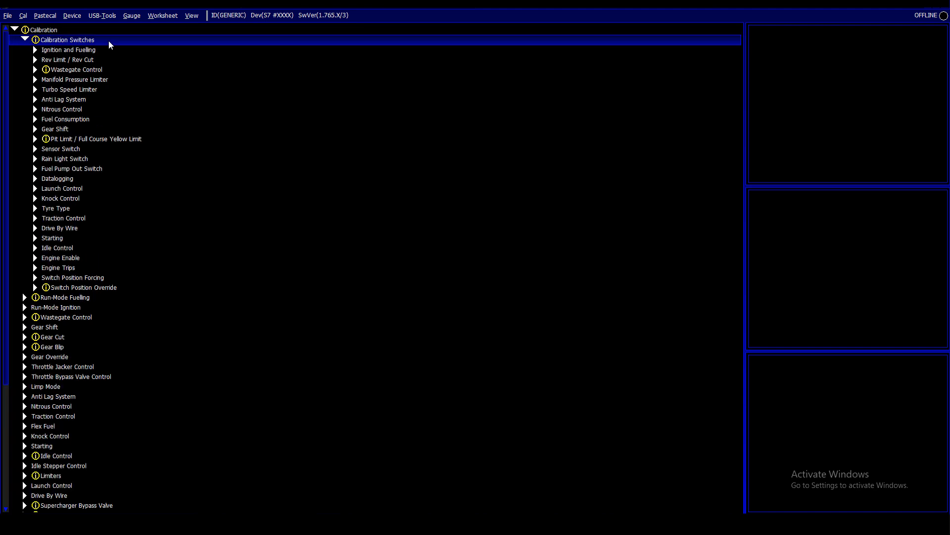
key("Down")
key("Down")
key("Down")
key("Right")
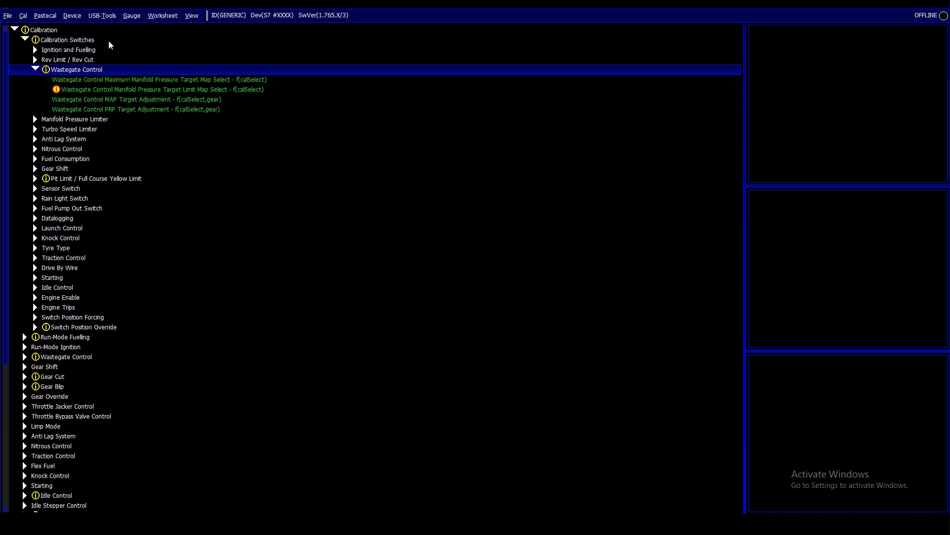
key("Down")
key("Up")
key("Left")
- Examine the flagged maps in the Pit Limit / Full Course Yellow Limit group of Calibration Switches, and collapse the group
key("Down")
key("Down")
key("Down")
key("Down")
key("Down")
key("Down")
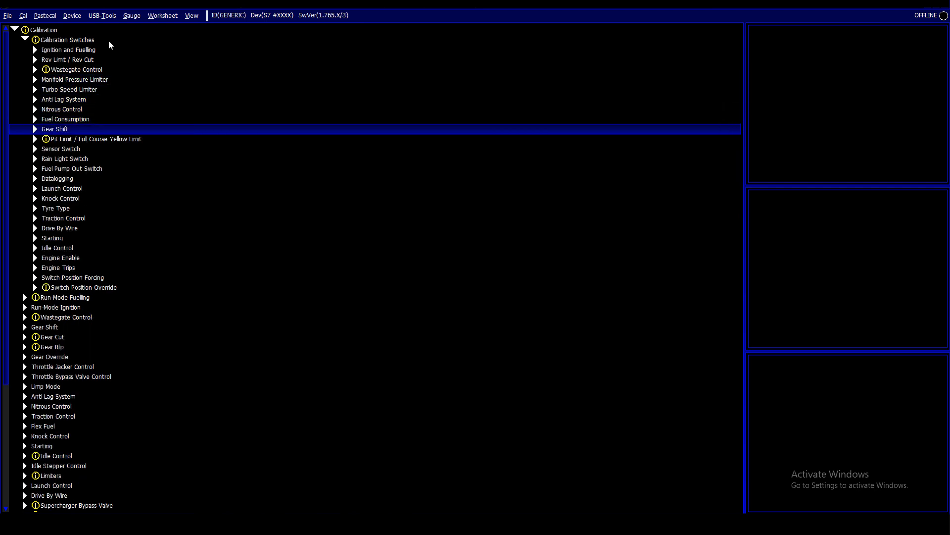
key("Down")
key("Right")
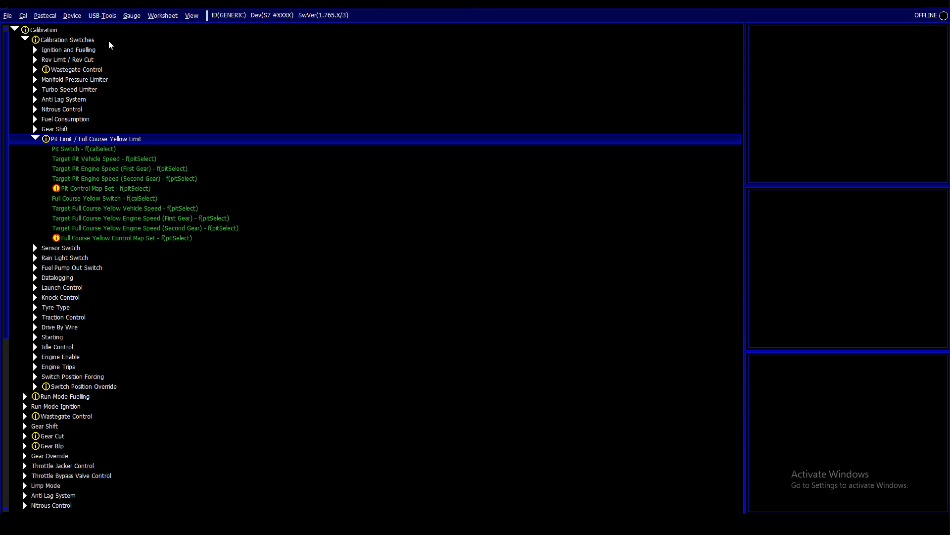
key("Left")
- Examine the maps in the Switch Position Override group of Calibration Switches, and collapse the group
key("Down")
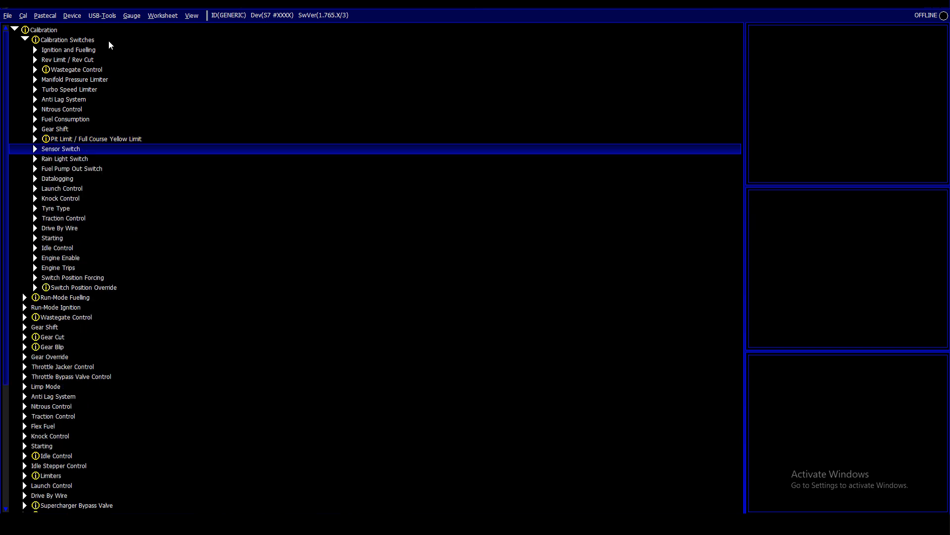
key("Down")
key("Down")
key("Down")
key("Down")
key("Down")
key("Down")
key("Down")
key("Down")
key("Down")
key("Down")
key("Down")
key("Down")
key("Down")
key("Down")
key("Right")
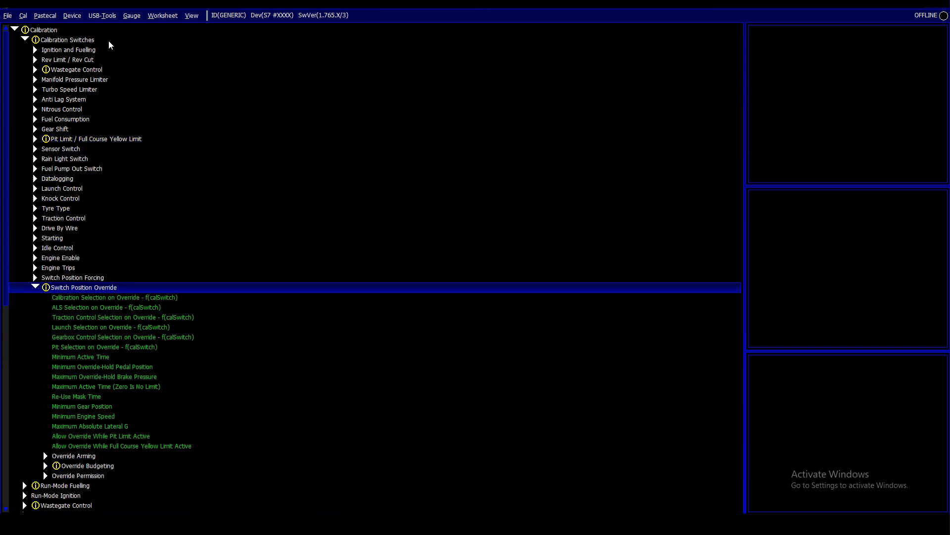
key("Left")
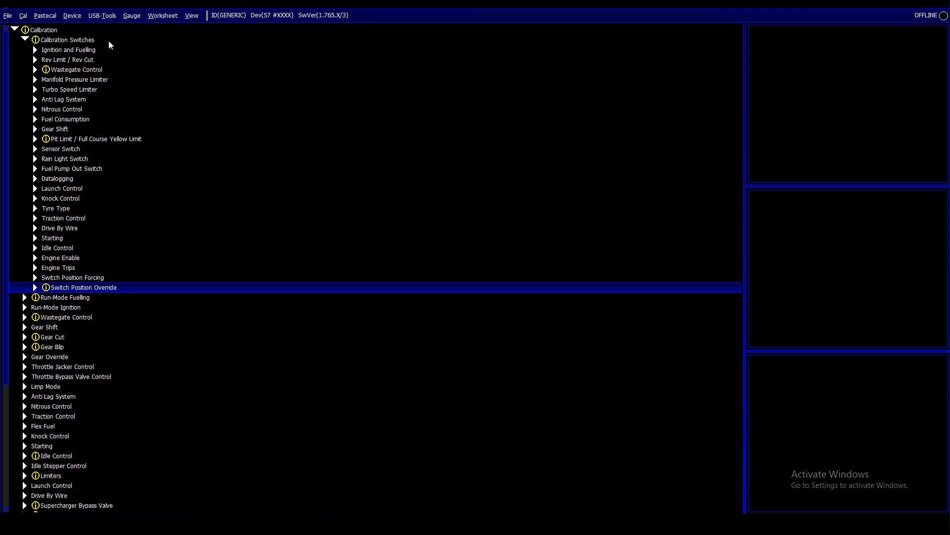
- Expand Run-Mode Fuelling and its flagged Corrections group
key("Down")
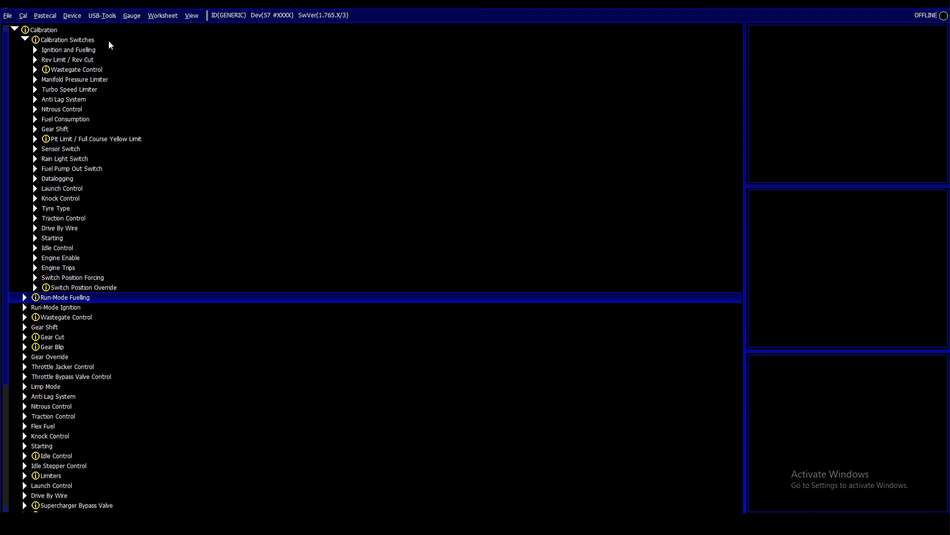
key("Right")
key("Down")
key("Down")
key("Down")
key("Down")
key("Down")
key("Down")
key("Down")
key("Down")
key("Down")
key("Down")
key("Down")
key("Down")
key("Down")
key("Down")
key("Down")
key("Down")
key("Down")
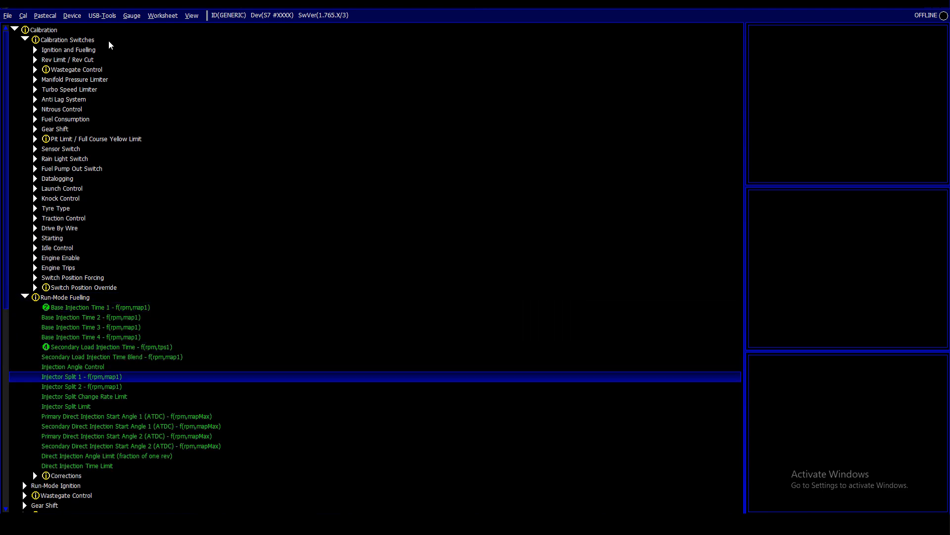
key("Right")
- Go through the Corrections maps and expand the flagged Overrun Fuel Cutoff group
key("Down")
key("Down")
key("Down")
key("Down")
key("Down")
key("Down")
key("Down")
key("Down")
key("Down")
key("Down")
key("Down")
key("Down")
key("Down")
key("Down")
key("Down")
key("Down")
key("Down")
key("Down")
key("Down")
key("Down")
key("Down")
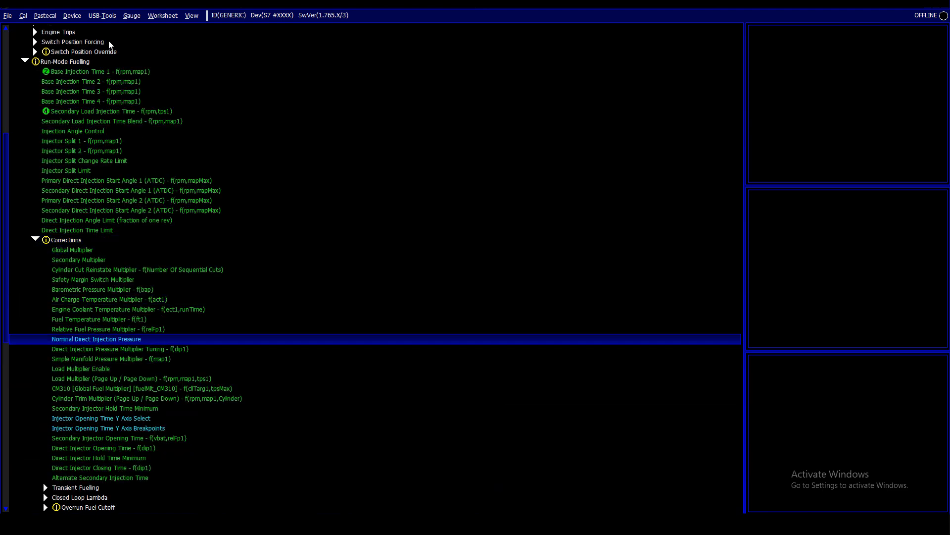
key("Right")
- View the Activation Load Select setting in the Overrun Fuel Cutoff group
key("Down")
key("Down")
key("Down")
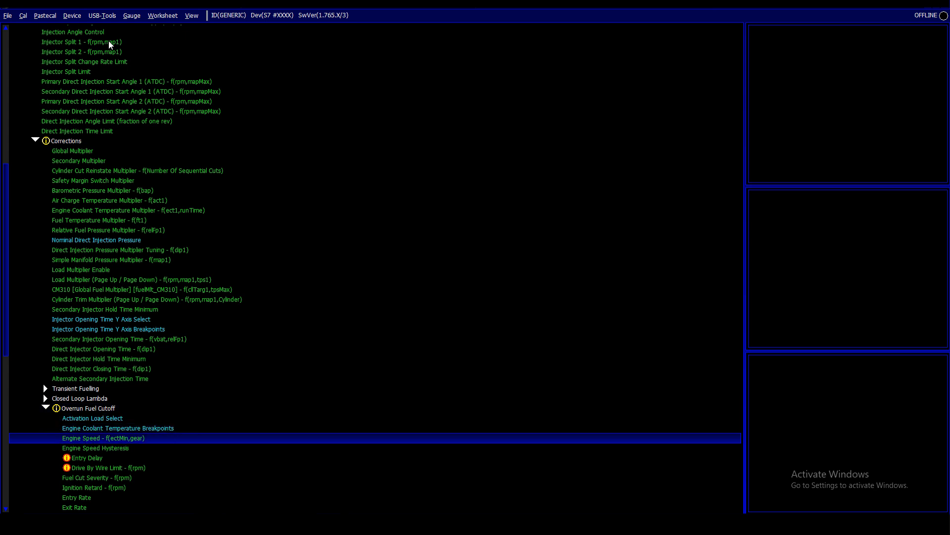
key("Up")
key("Up")
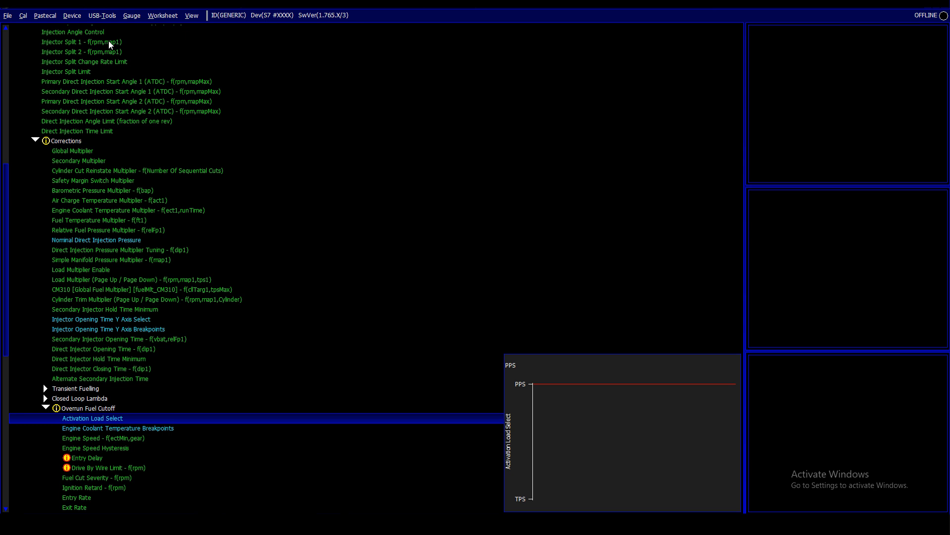
- Examine the flagged Entry Delay and Drive By Wire Limit maps in the Overrun Fuel Cutoff group
key("Down")
key("Down")
key("Down")
key("Down")
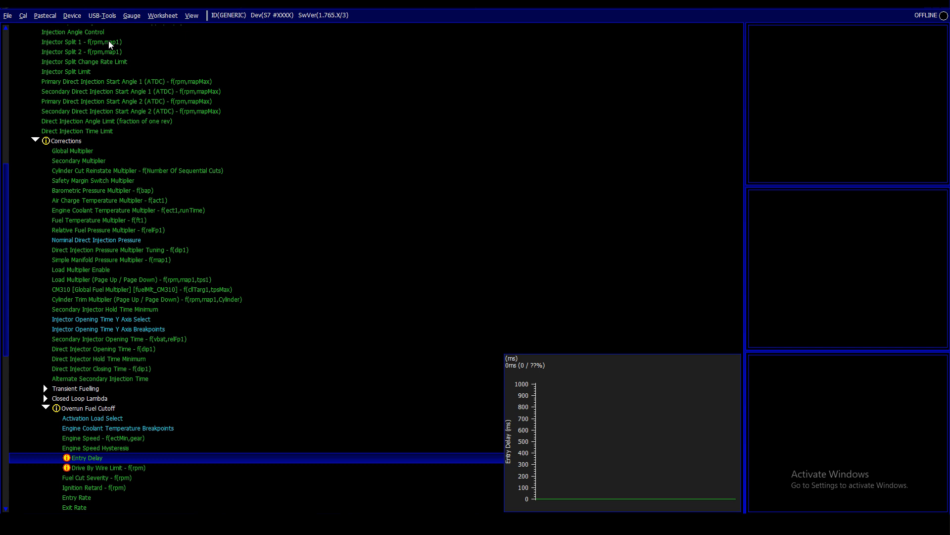
key("Down")
key("Up")
key("Down")
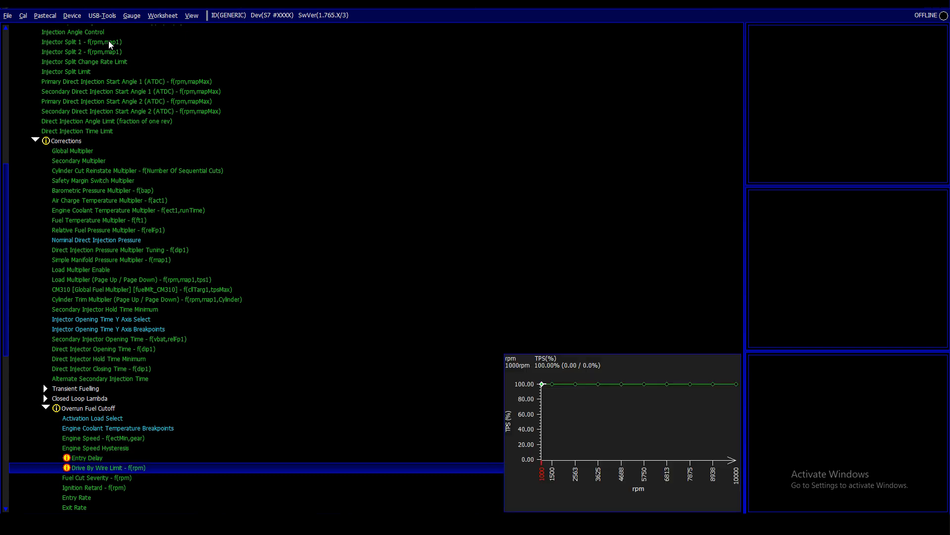
- Examine the Ignition Retard map in the Overrun Fuel Cutoff group
key("Down")
key("Down")
key("Down")
key("Down")
key("Down")
key("Down")
key("Down")
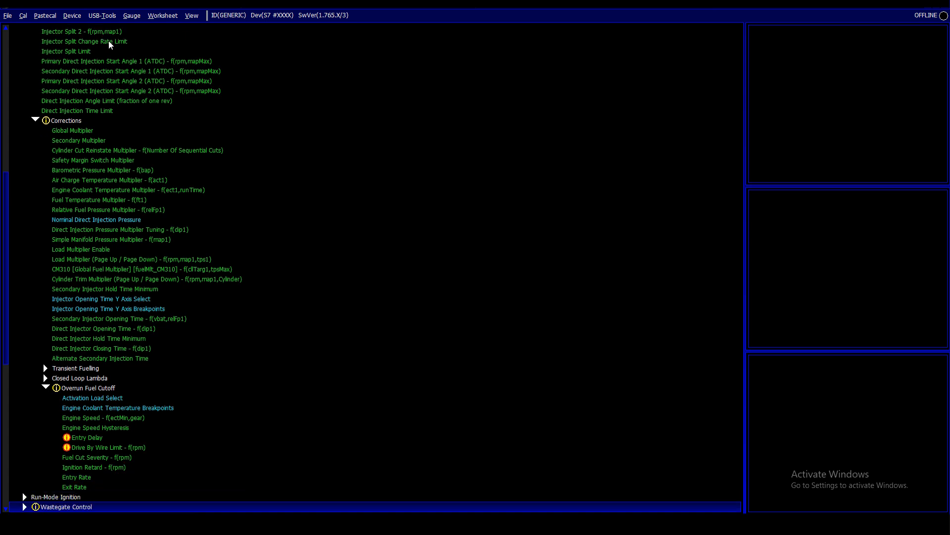
key("Up")
key("Up")
key("Up")
key("Up")
key("Up")
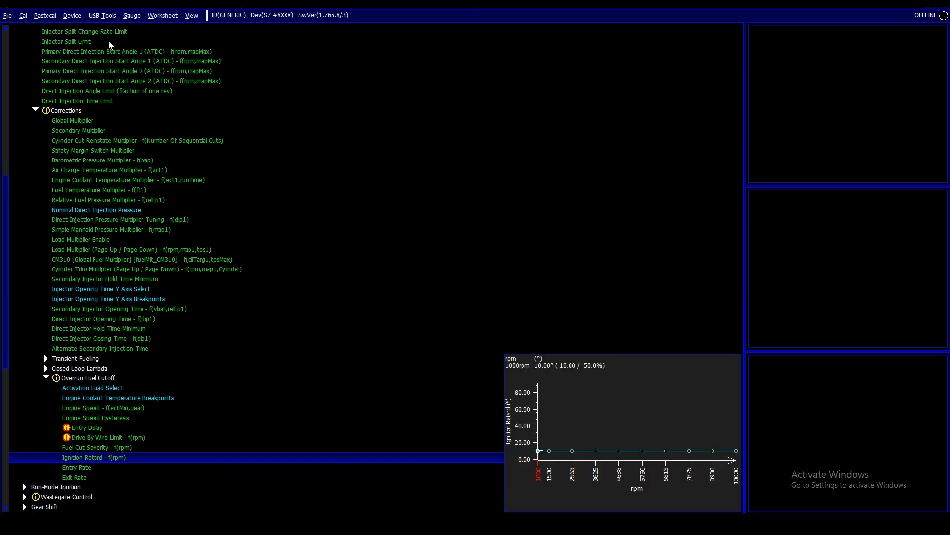
- Return to the Overrun Fuel Cutoff heading and collapse the group
key("Up")
key("Up")
key("Up")
key("Up")
key("Up")
key("Up")
key("Up")
key("Up")
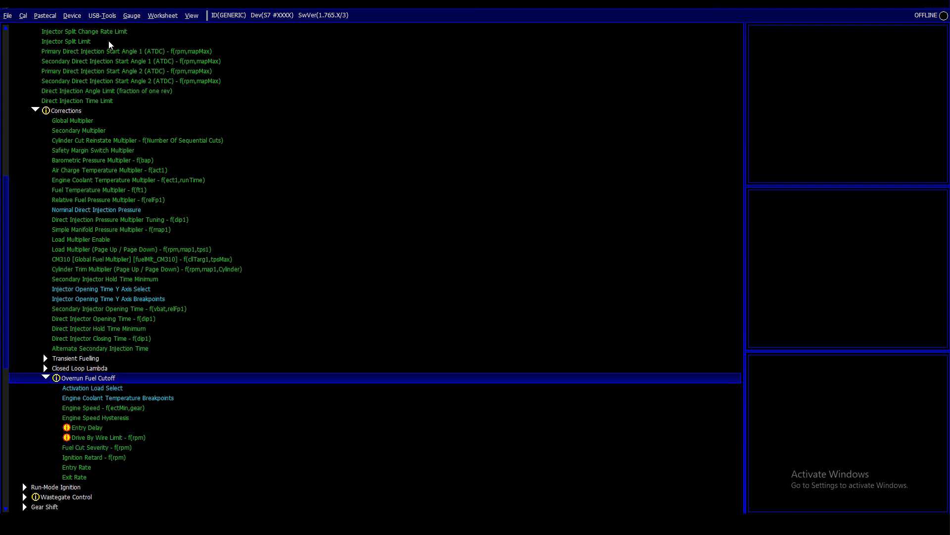
key("Left")
- Expand the top-level Wastegate Control group and its flagged Standard Strategy subgroup
key("Down")
key("Down")
key("Right")
key("Down")
key("Down")
key("Right")
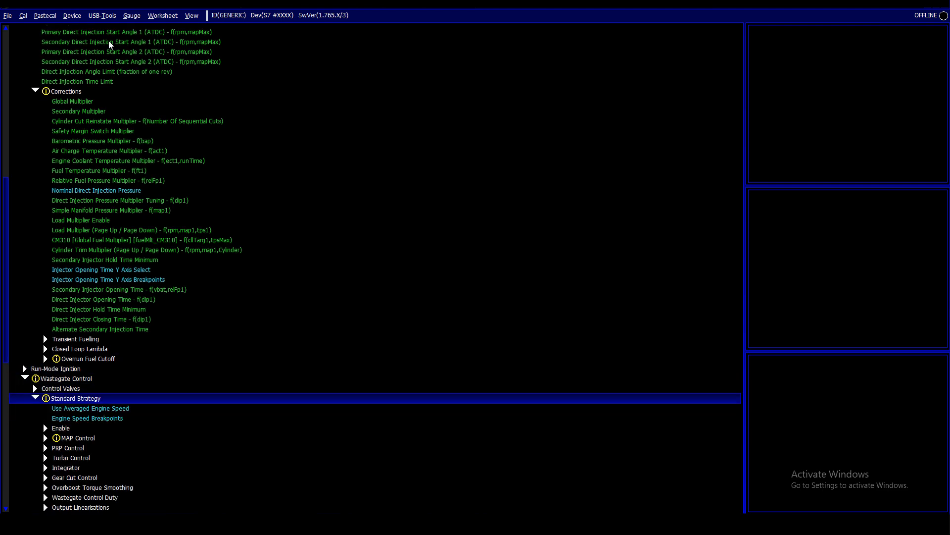
- Expand the MAP Control subgroup under Standard Strategy and examine its flagged Control Targets PTP Rather Than MAP option
key("Down")
key("Down")
key("Down")
key("Down")
key("Right")
key("Down")
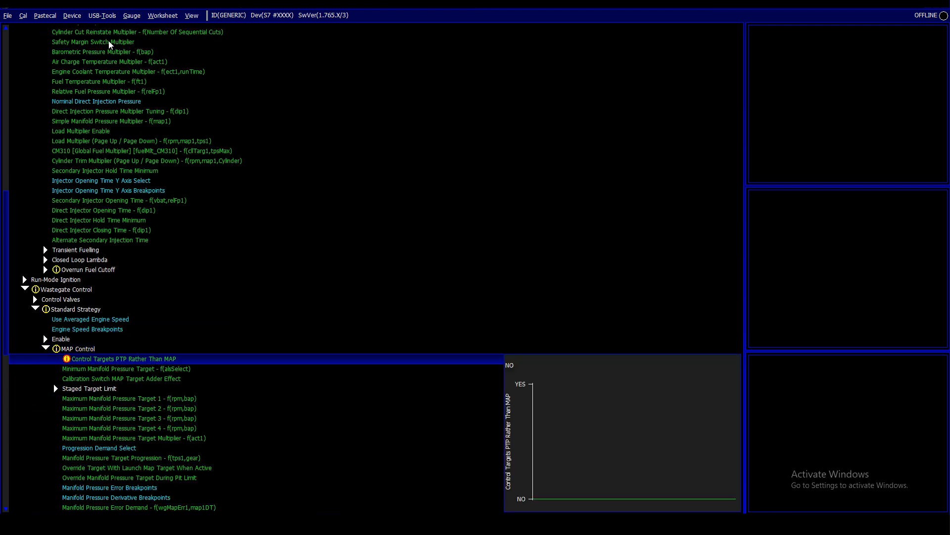
- Check the Staged Target Limit entry in MAP Control, then collapse the MAP Control subgroup
key("Down")
key("Down")
key("Down")
key("Right")
key("Left")
key("Up")
key("Up")
key("Up")
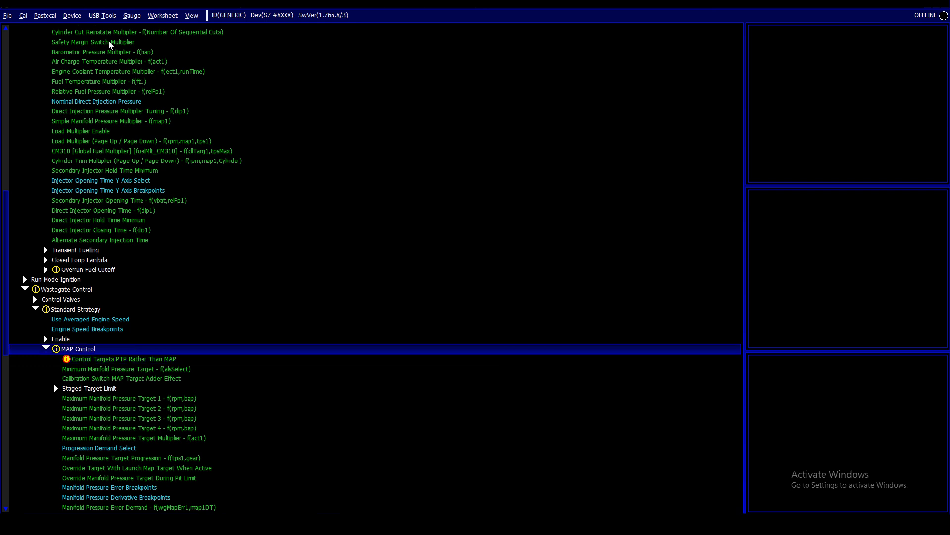
key("Left")
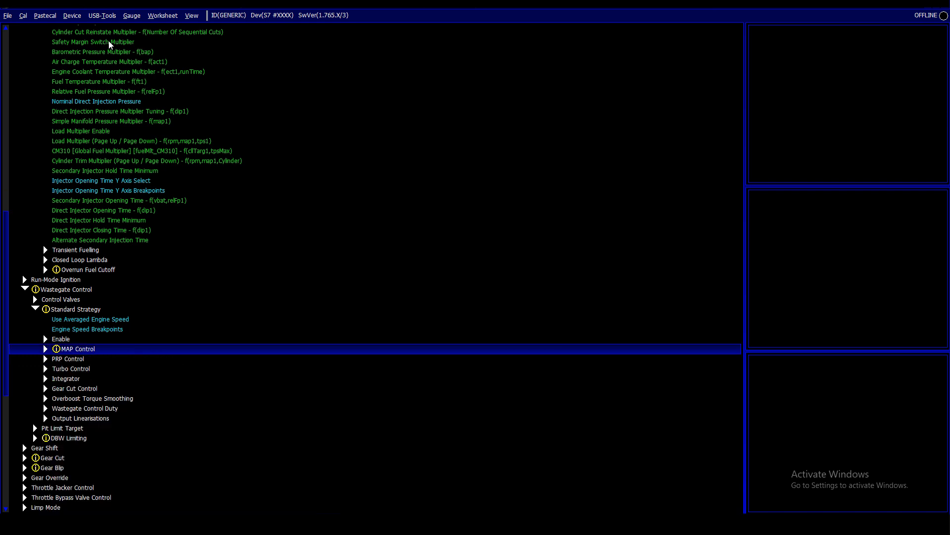
- Expand the DBW Limiting subgroup of Wastegate Control and examine its flagged Limit Targets PTP Rather Than MAP option
key("Down")
key("Down")
key("Down")
key("Down")
key("Down")
key("Down")
key("Down")
key("Down")
key("Down")
key("Right")
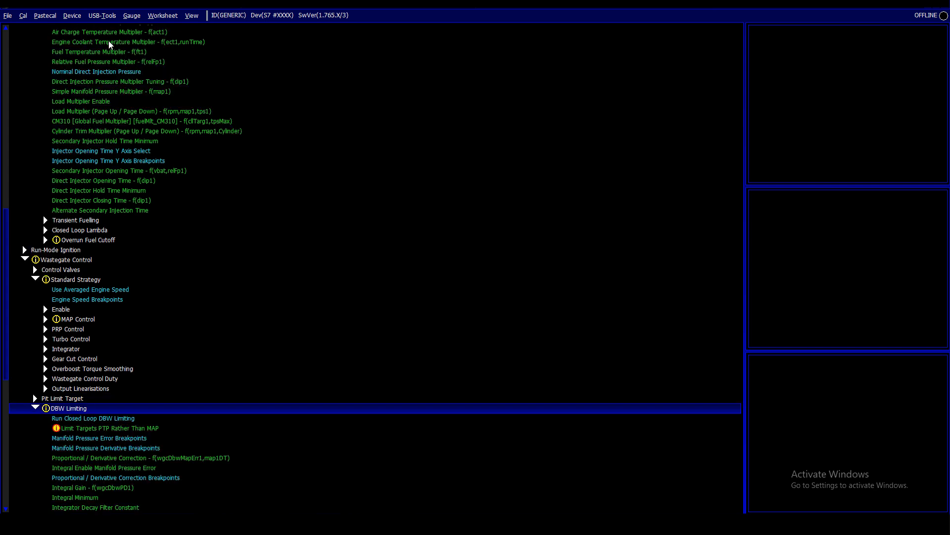
key("Down")
key("Down")
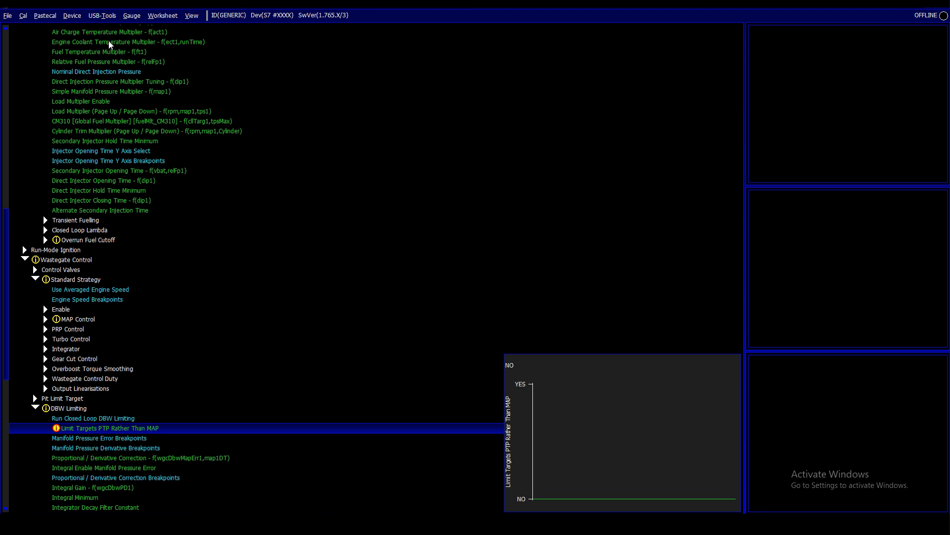
- Collapse the DBW Limiting subgroup and expand the flagged Gear Cut group
key("Left")
key("Left")
key("Down")
key("Down")
key("Right")
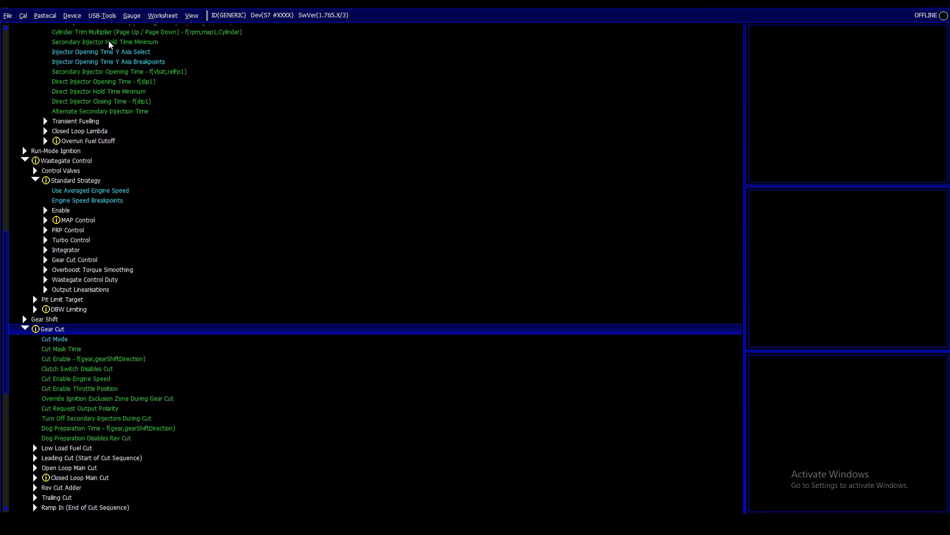
- Expand the flagged Closed Loop Main Cut subgroup within Gear Cut
key("Down")
key("Down")
key("Down")
key("Down")
key("Down")
key("Down")
key("Down")
key("Down")
key("Down")
key("Down")
key("Down")
key("Down")
key("Down")
key("Down")
key("Down")
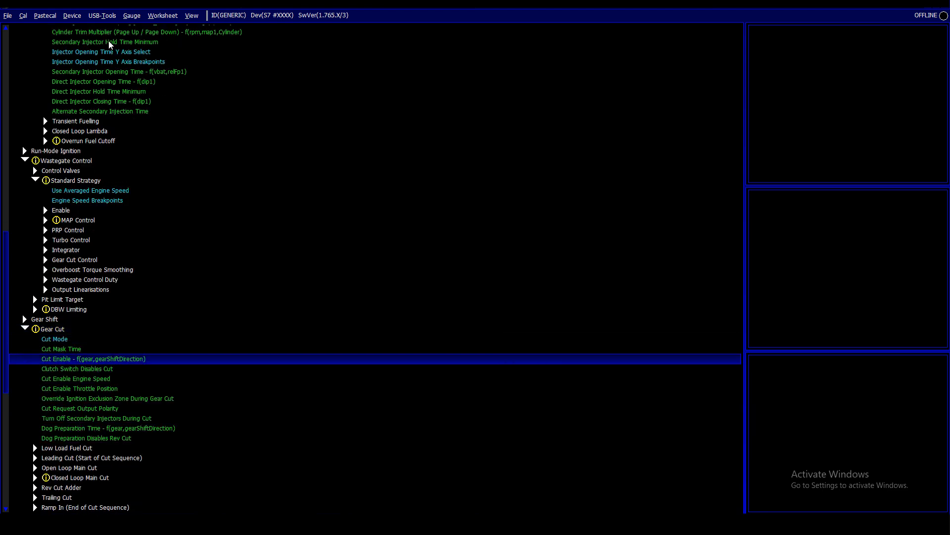
key("Right")
- Examine the flagged Number Of Dog Kicks Allowed map in the Closed Loop Main Cut subgroup
key("Down")
key("Down")
key("Down")
key("Down")
key("Down")
key("Down")
key("Down")
key("Down")
key("Down")
key("Down")
key("Down")
key("Down")
key("Down")
key("Down")
key("Down")
key("Down")
key("Down")
key("Down")
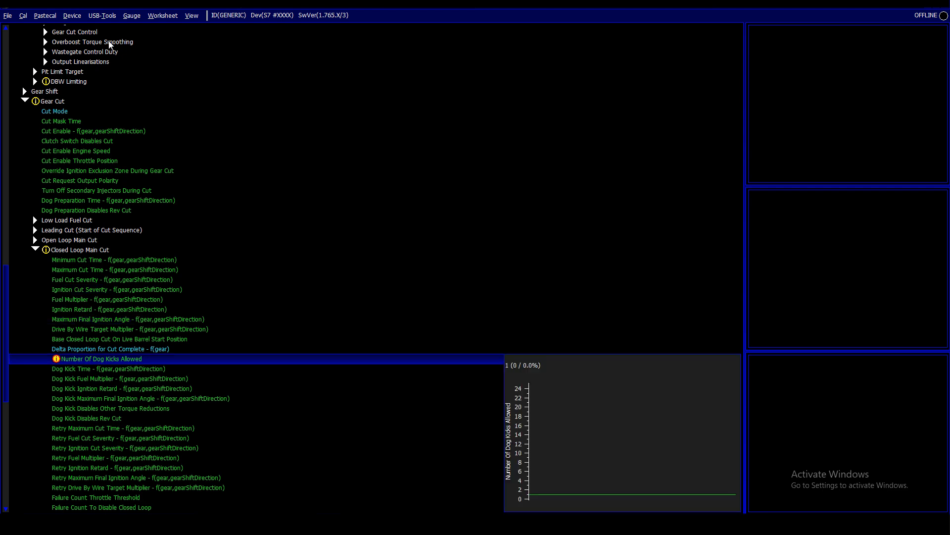
- Go past the remaining Gear Cut entries and expand the flagged Gear Blip group
key("Down")
key("Down")
key("Down")
key("Down")
key("Down")
key("Down")
key("Down")
key("Down")
key("Down")
key("Down")
key("Down")
key("Down")
key("Down")
key("Down")
key("Down")
key("Down")
key("Down")
key("Down")
key("Down")
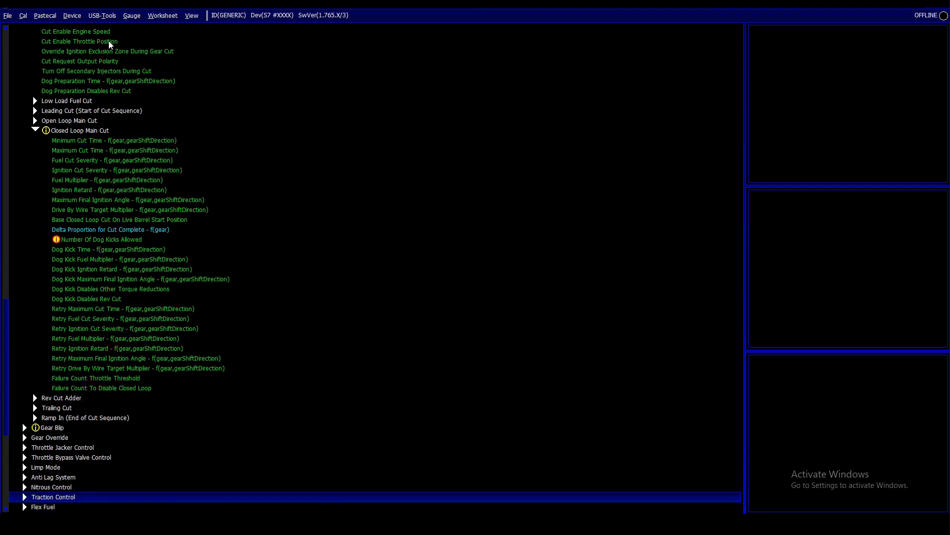
key("Up")
key("Up")
key("Up")
key("Up")
key("Up")
key("Up")
key("Up")
key("Right")
- Examine the flagged Base Closed Loop Blip On Live Barrel Start Position entry in Gear Blip
key("Down")
key("Down")
key("Down")
key("Down")
key("Down")
key("Down")
key("Down")
key("Down")
key("Down")
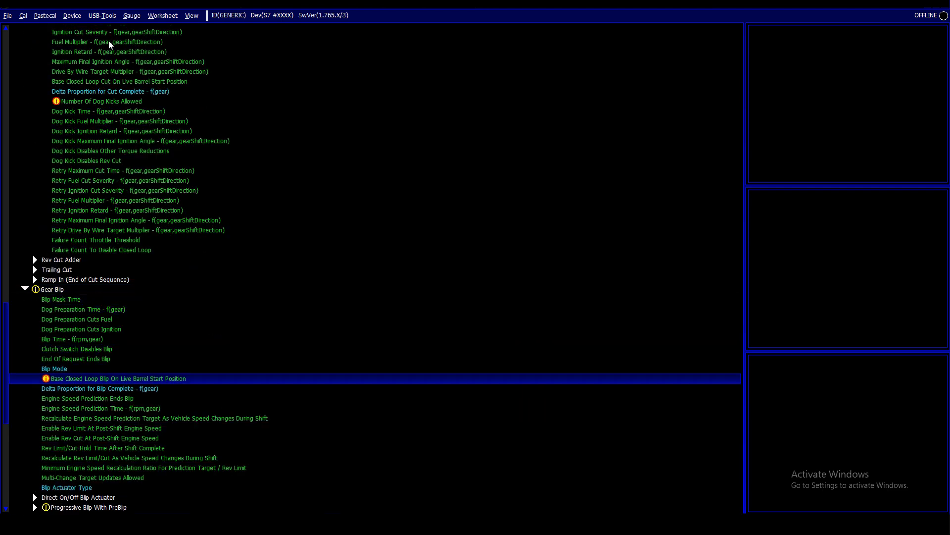
- Return to the Gear Blip heading and collapse the group
key("Up")
key("Up")
key("Up")
key("Up")
key("Up")
key("Up")
key("Up")
key("Up")
key("Up")
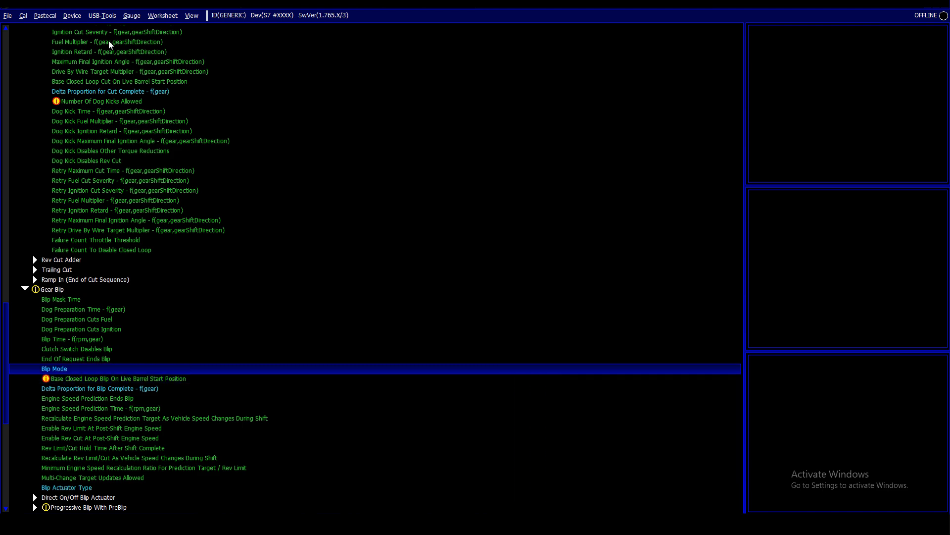
key("Left")
- Expand the flagged top-level Idle Control group
key("Down")
key("Down")
key("Down")
key("Down")
key("Down")
key("Down")
key("Down")
key("Down")
key("Down")
key("Down")
key("Down")
key("Down")
key("Down")
key("Down")
key("Down")
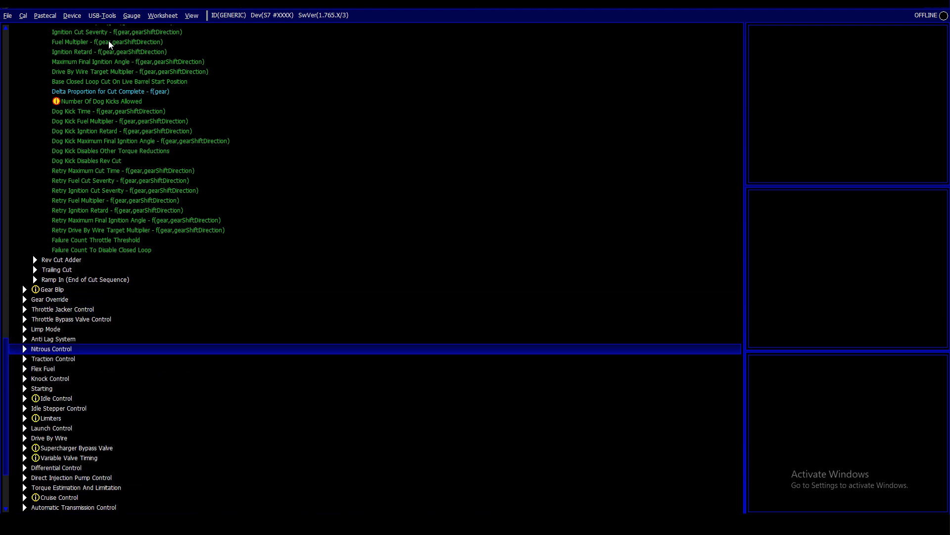
key("Up")
key("Up")
key("Up")
key("Up")
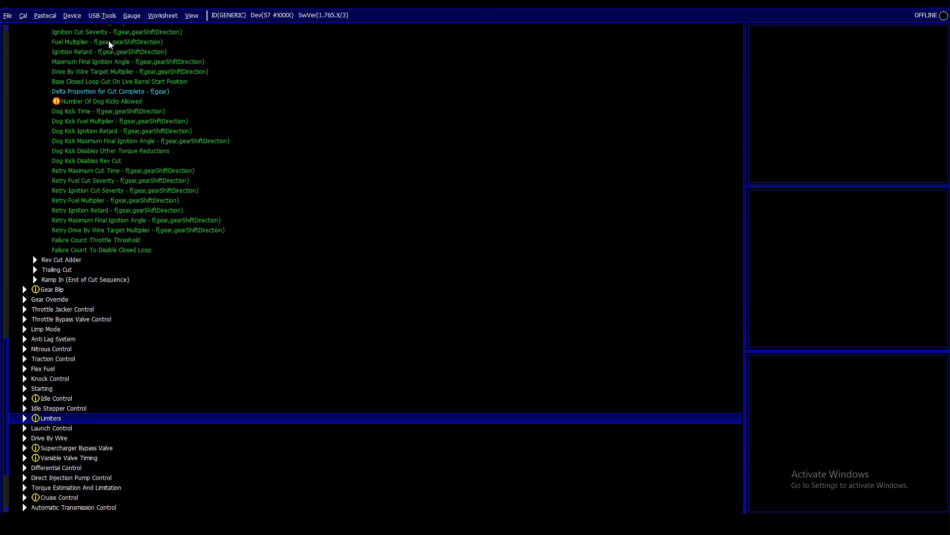
key("Right")
- Go through the flagged Idle Control entries and expand the Base Duty Learning subgroup
key("Down")
key("Down")
key("Down")
key("Down")
key("Down")
key("Down")
key("Down")
key("Down")
key("Down")
key("Down")
key("Down")
key("Down")
key("Down")
key("Down")
key("Down")
key("Down")
key("Down")
key("Down")
key("Down")
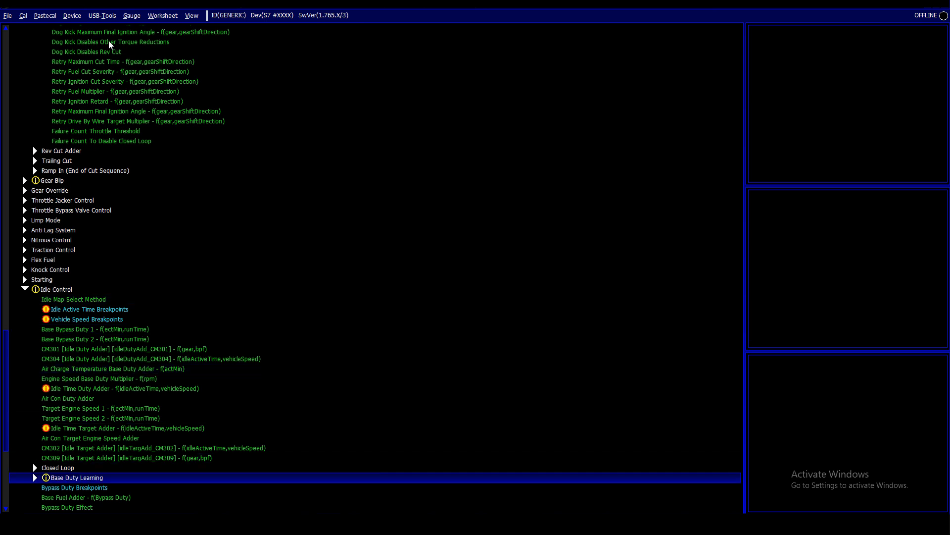
key("Right")
- Examine the flagged Minimum abs(driveRatioError) To Learn map in the Base Duty Learning subgroup
key("Down")
key("Down")
key("Down")
key("Down")
key("Down")
key("Up")
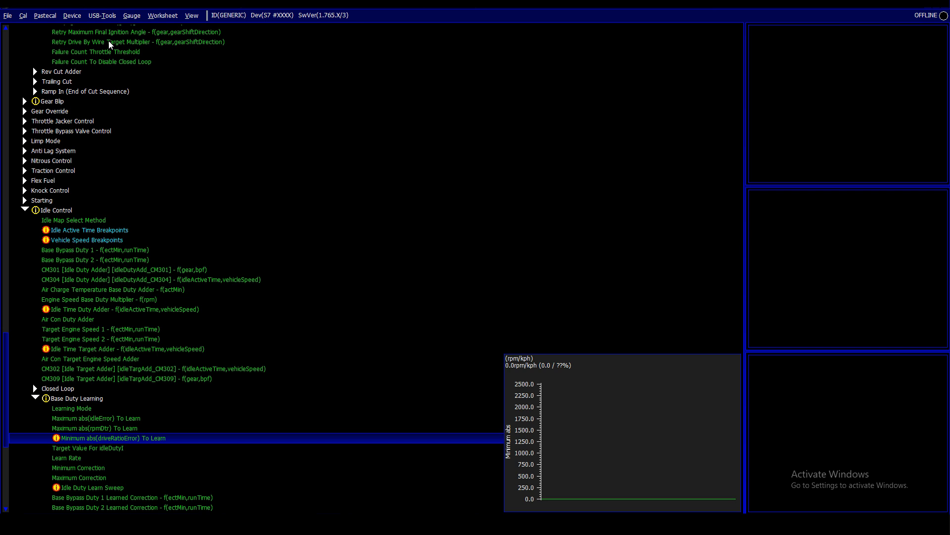
- Lower the Base Duty Learning subgroup's Learn Rate to 0.008 %/s and return to the calibration tree
key("Down")
key("Down")
key("Down")
key("Up")
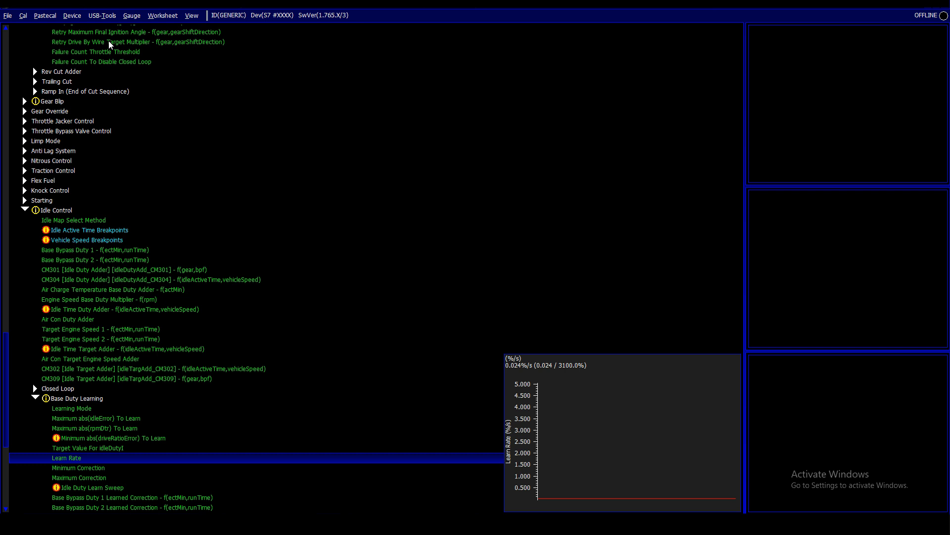
key("Return")
key("Page_Down")
key("Page_Down")
key("Page_Down")
key("Page_Down")
key("Page_Down")
key("Page_Down")
key("Page_Down")
key("Page_Down")
key("Page_Down")
key("Page_Down")
key("Page_Down")
key("Page_Down")
key("Page_Down")
key("Page_Down")
key("Page_Down")
key("Page_Down")
key("Page_Down")
key("Page_Down")
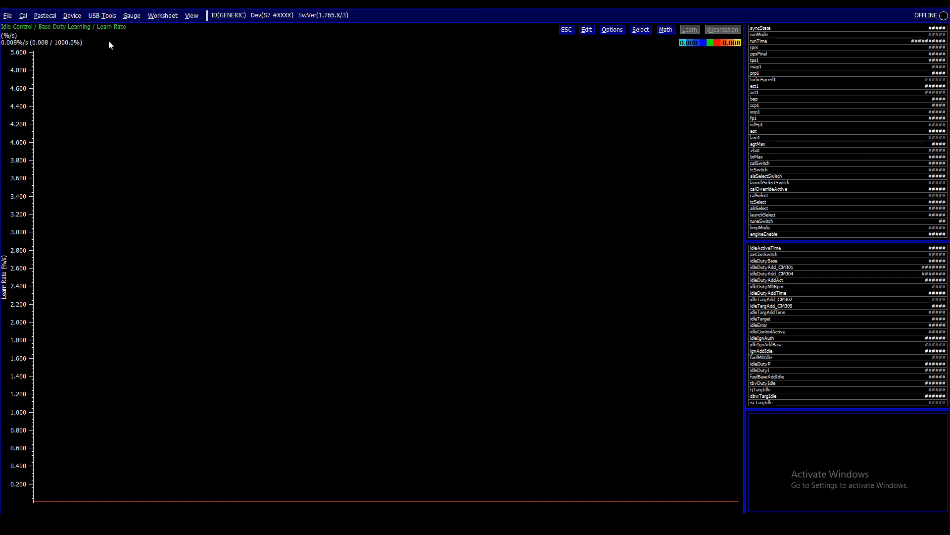
key("Escape")
- Check the flagged Idle Duty Learn Sweep entry and open the Base Bypass Duty 1 Learned Correction map
key("Down")
key("Down")
key("Down")
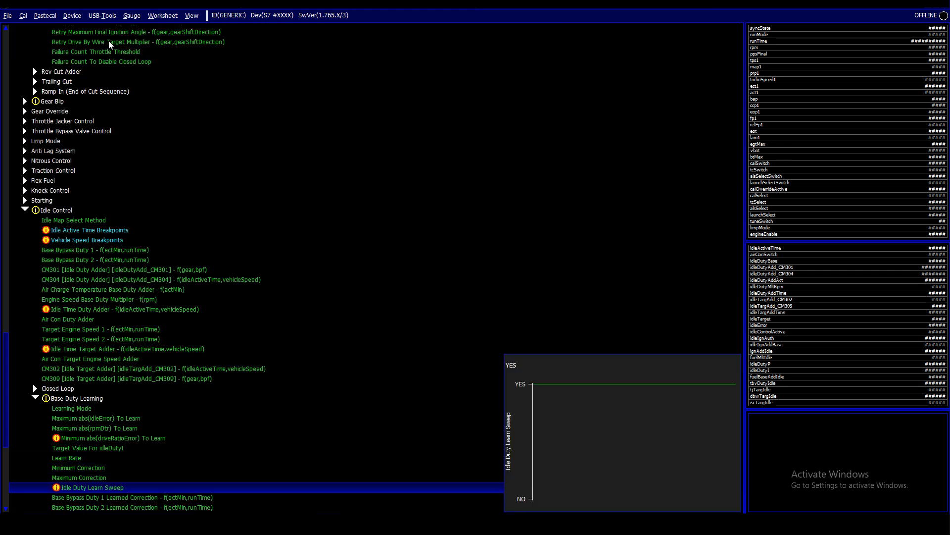
key("Down")
key("Down")
key("Down")
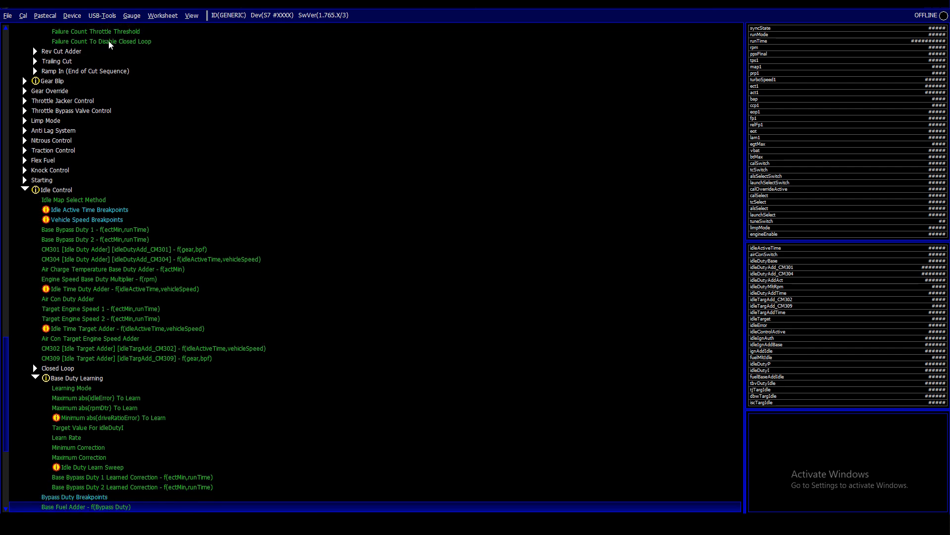
key("Up")
key("Up")
key("Up")
key("Down")
key("Return")
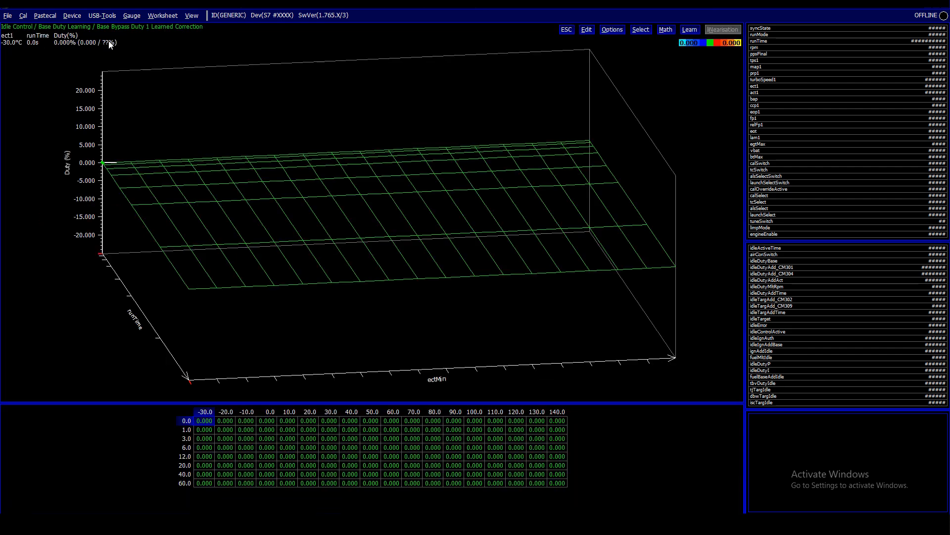
- Go to the 80 °C column of the learned correction table and select its cells from 0 s down to 60 s
key("Right")
key("Right")
key("Right")
key("Right")
key("Right")
key("Right")
key("Right")
key("Right")
key("Right")
key("Right")
key("Right")
key("Right")
key("Right")
key("Right")
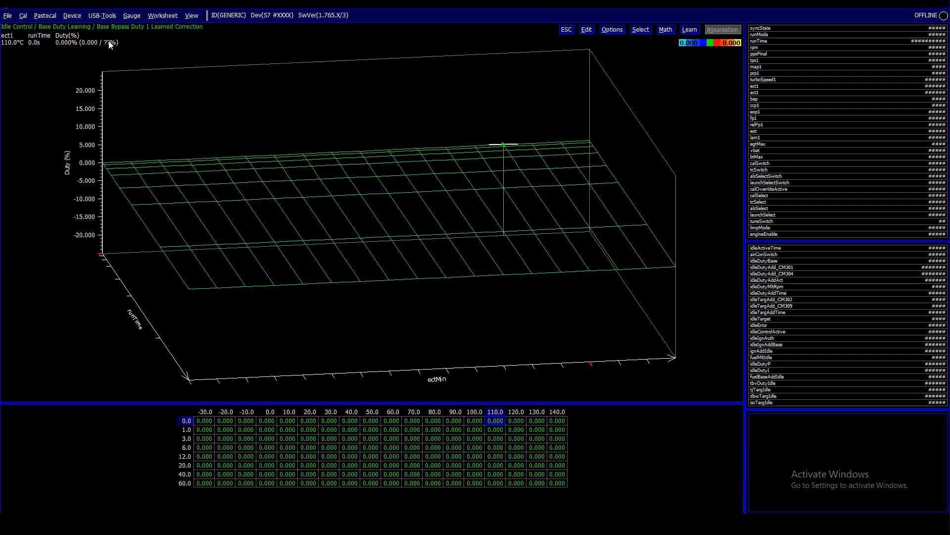
key("F1")
key("Left")
key("Left")
key("Left")
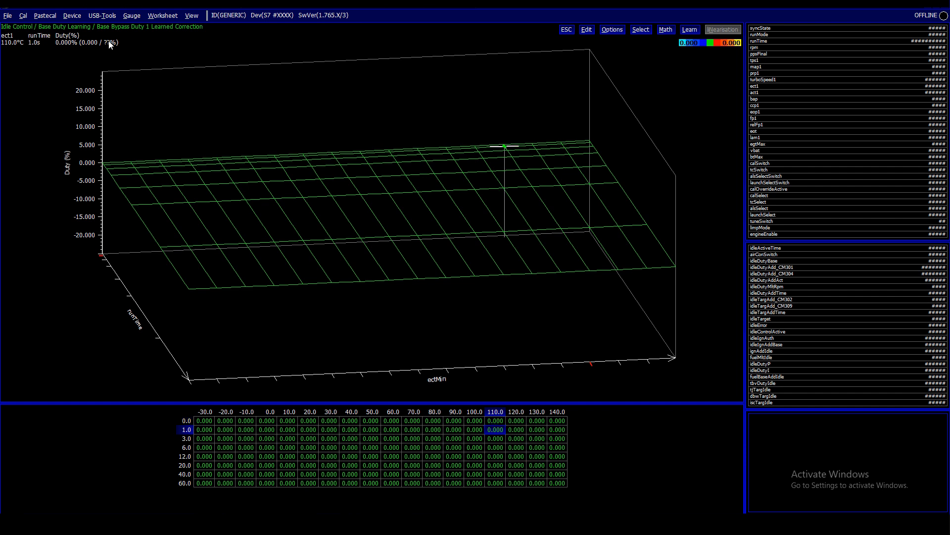
key("shift+Down")
key("shift+Down")
key("shift+Down")
key("shift+Down")
key("shift+Down")
key("shift+Down")
key("shift+Down")
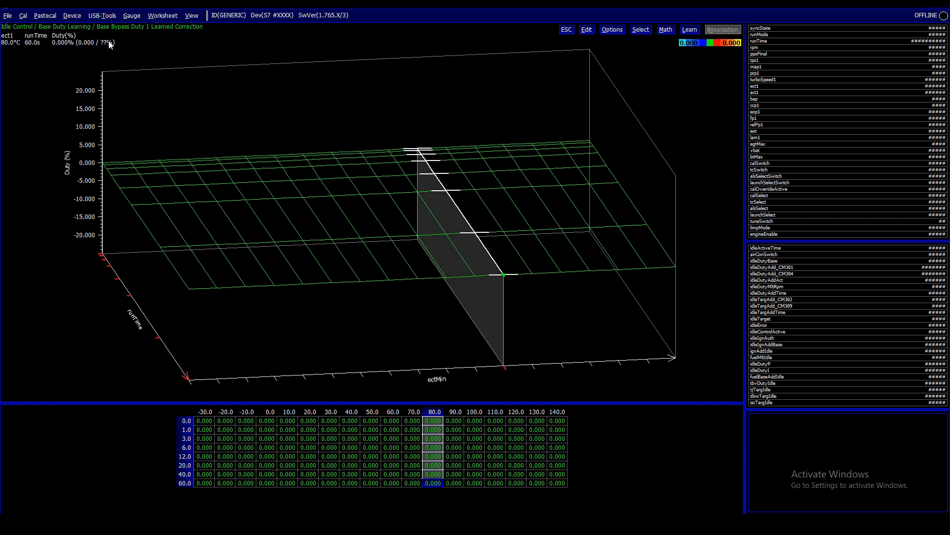
- Step through the 80 °C column's runTime cells up to 1 s and back to 60 s
key("Up")
key("Up")
key("Up")
key("Up")
key("Up")
key("Up")
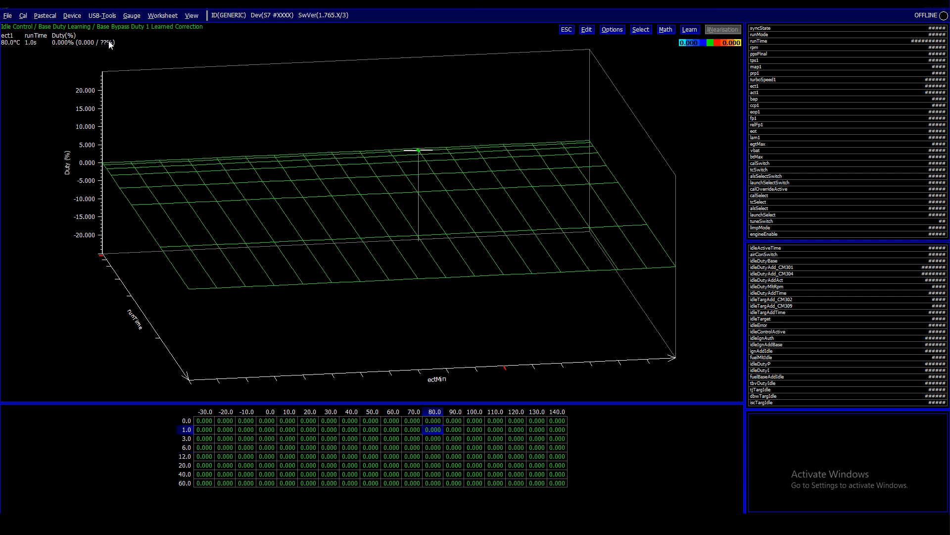
key("Down")
key("Down")
key("Down")
key("Down")
key("Down")
key("Down")
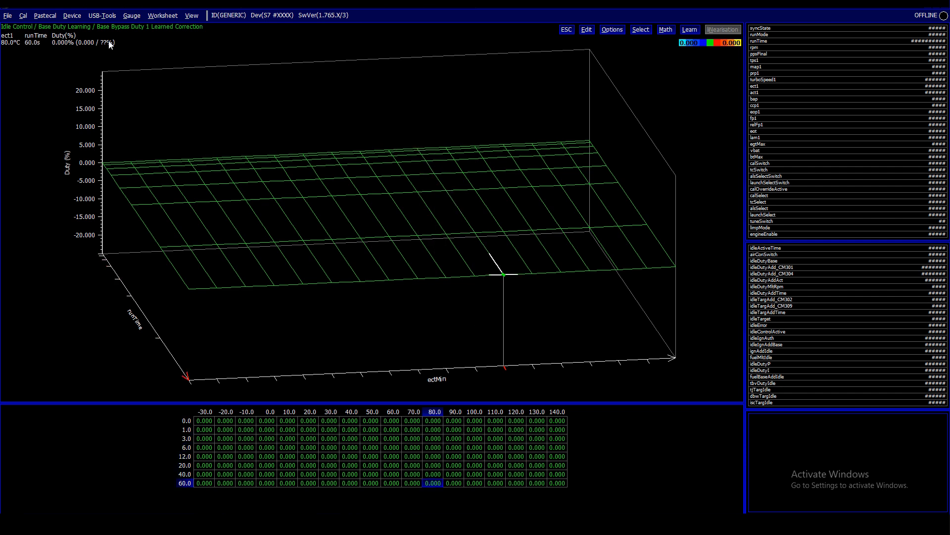
key("Up")
key("Down")
- Select the 80 °C column's cells upward from the 60 s row to the 0 s row
key("shift+Up")
key("shift+Up")
key("shift+Up")
key("shift+Up")
key("shift+Up")
key("shift+Up")
key("shift+Up")
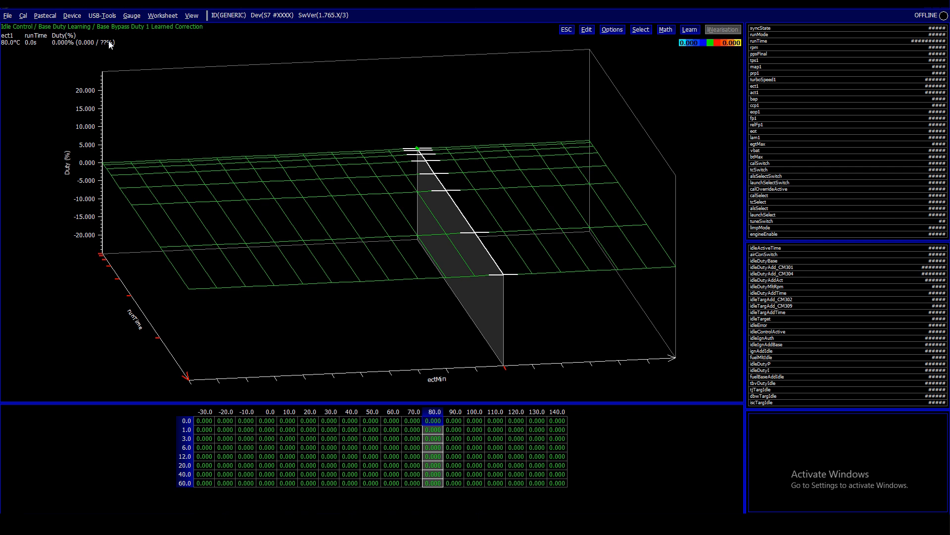
- Select the 80 °C cells from 60 s up to 20 s, then close the map and highlight Idle Duty Learn Sweep
key("Down")
key("Down")
key("Down")
key("Down")
key("Down")
key("Down")
key("Down")
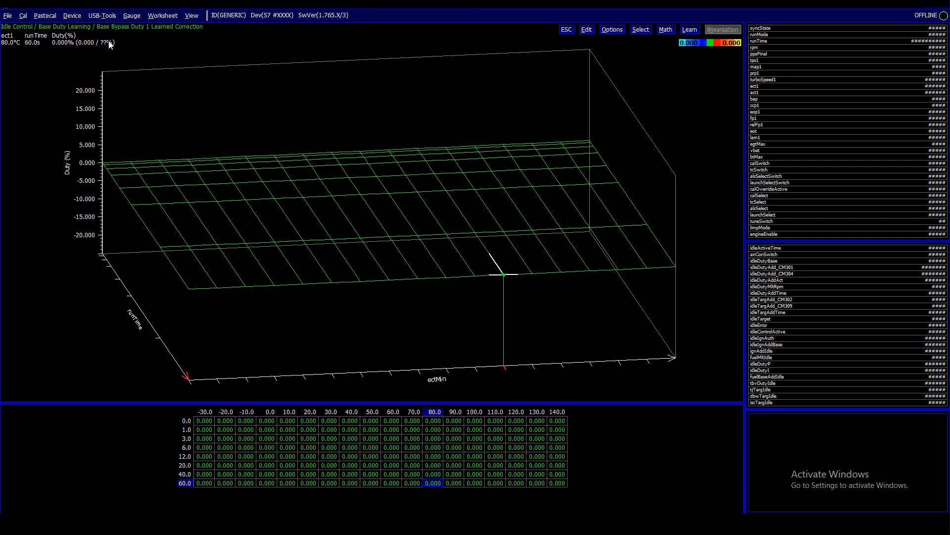
key("shift+Up")
key("shift+Up")
key("shift+Down")
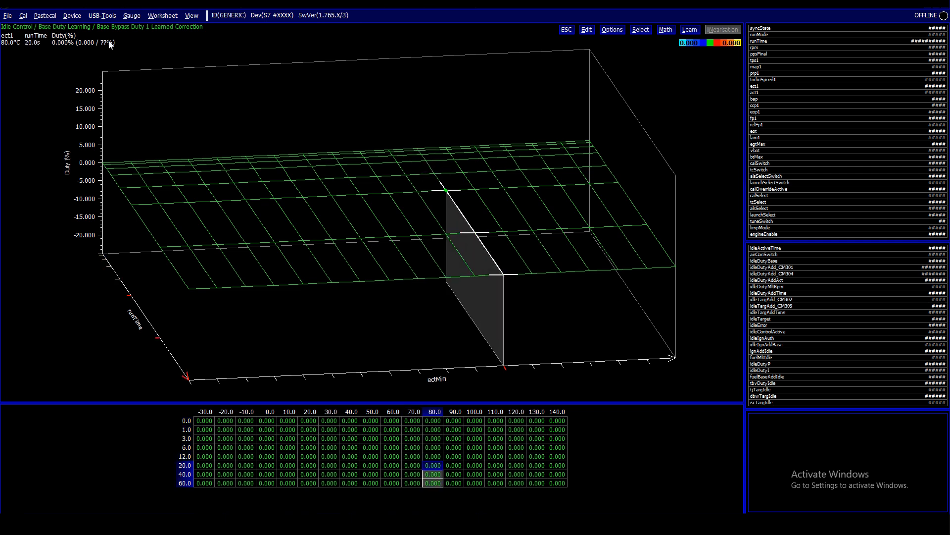
key("Escape")
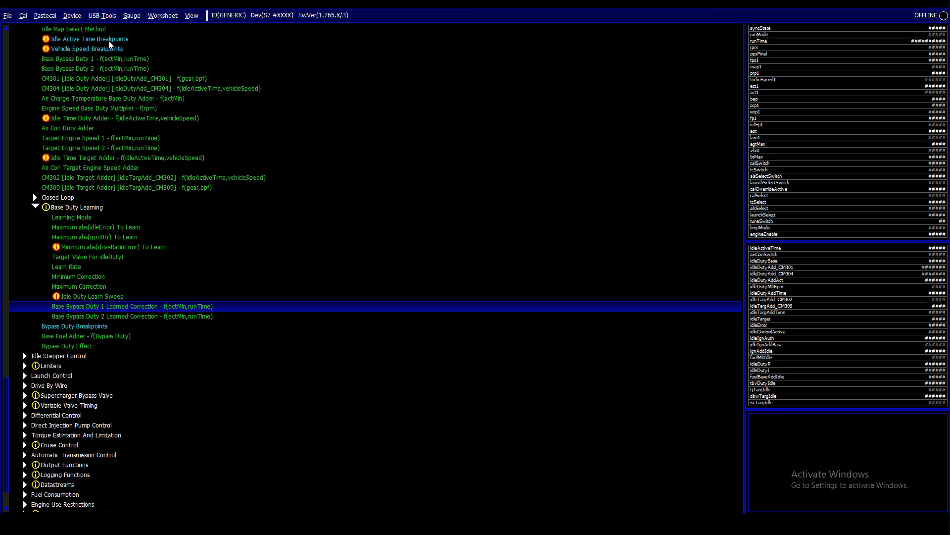
key("Up")
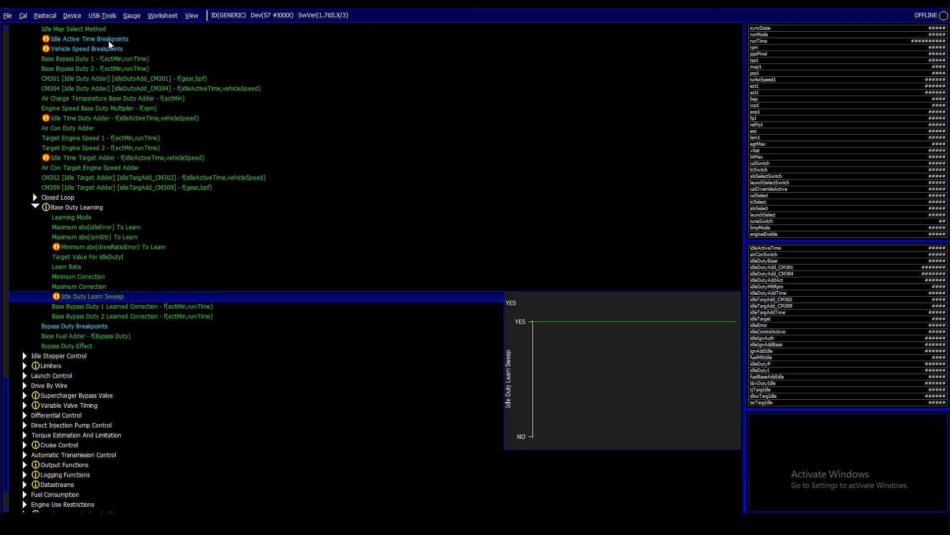
- Expand the flagged Limiters group and its Manifold Pressure Limiter subgroup
left_click(77, 364)
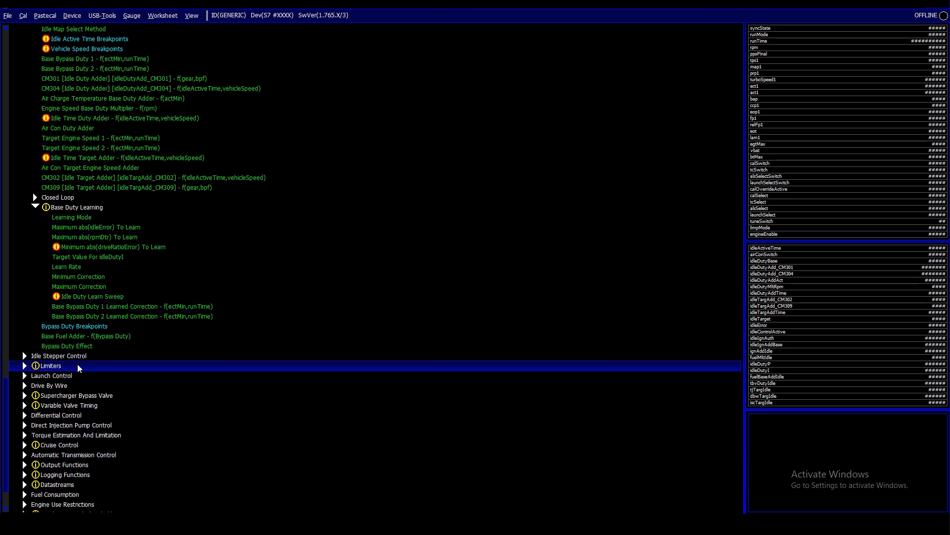
key("Right")
key("Down")
key("Down")
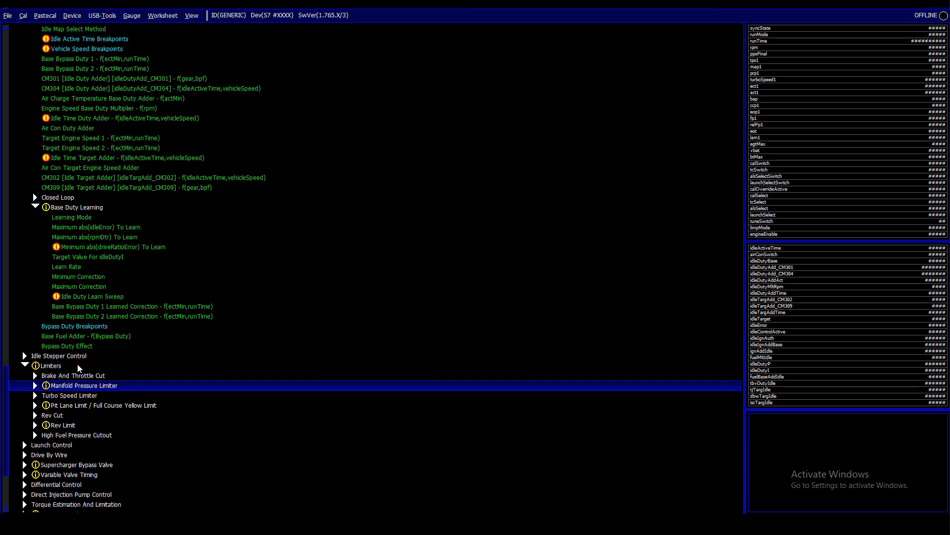
key("Right")
- Go through the Manifold Pressure Limiter entries and examine the flagged Control Delay map
key("Down")
key("Down")
key("Down")
key("Down")
key("Down")
key("Down")
key("Down")
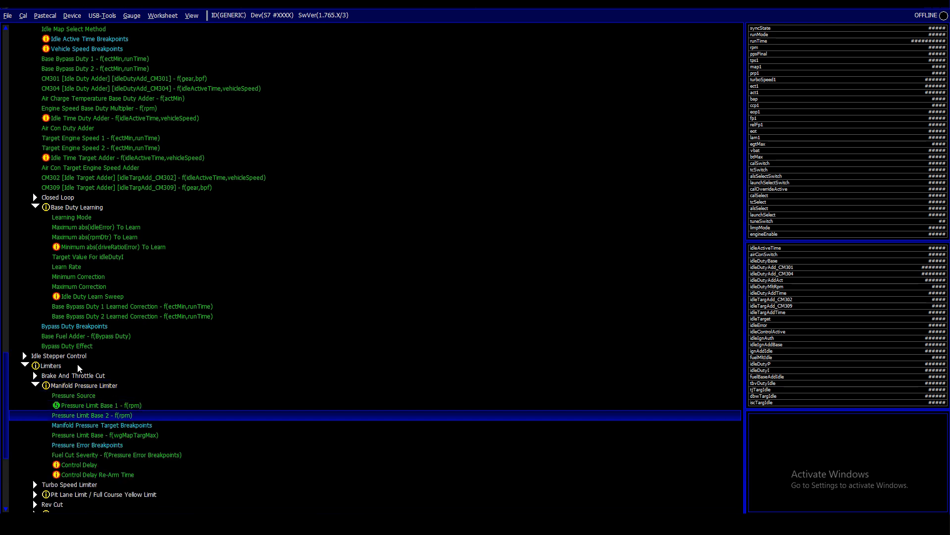
key("Down")
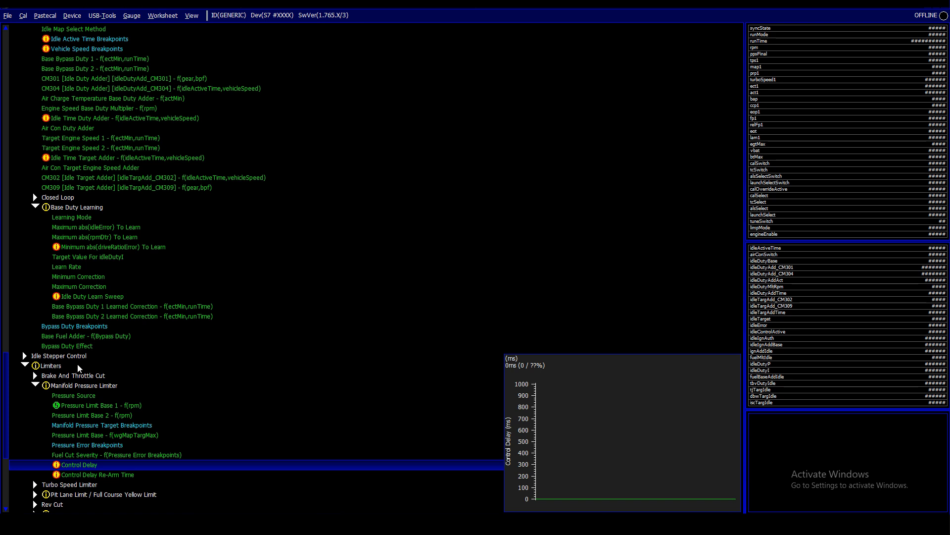
- Continue past Control Delay Re-Arm Time through the remaining limiters and expand the flagged Rev Limit subgroup
key("Down")
key("Down")
key("Down")
key("Down")
key("Down")
key("Down")
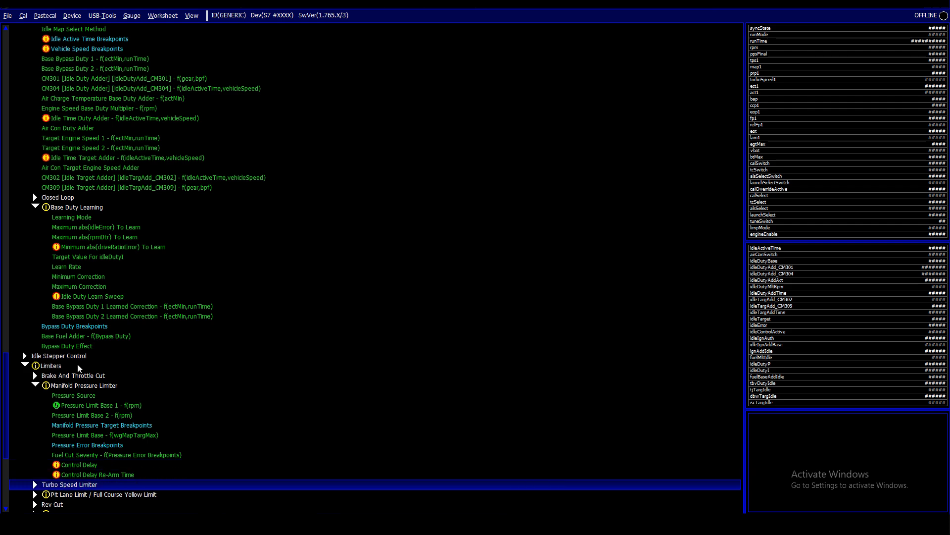
key("Down")
key("Up")
key("Up")
key("Right")
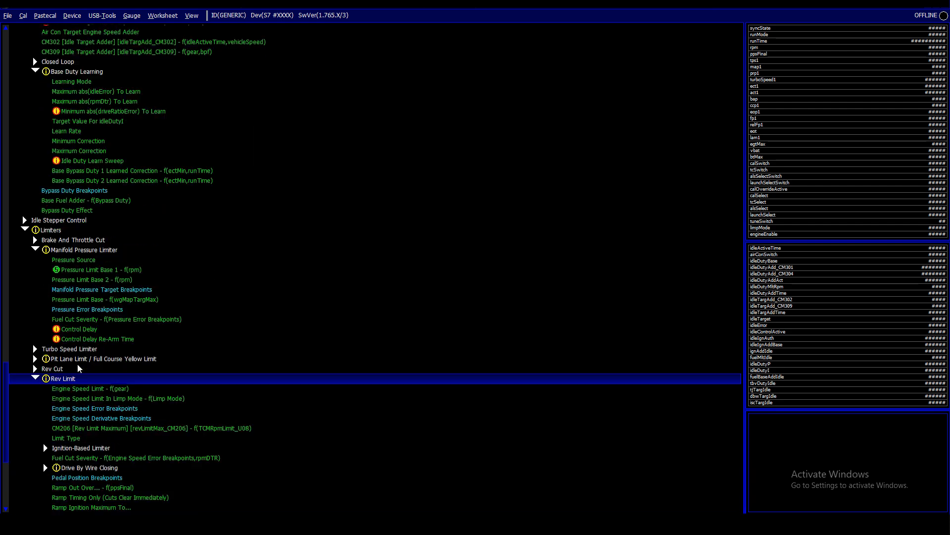
- Go through the Rev Limit entries and expand the flagged Drive By Wire Closing subgroup
key("Down")
key("Down")
key("Down")
key("Down")
key("Down")
key("Down")
key("Down")
key("Down")
key("Down")
key("Right")
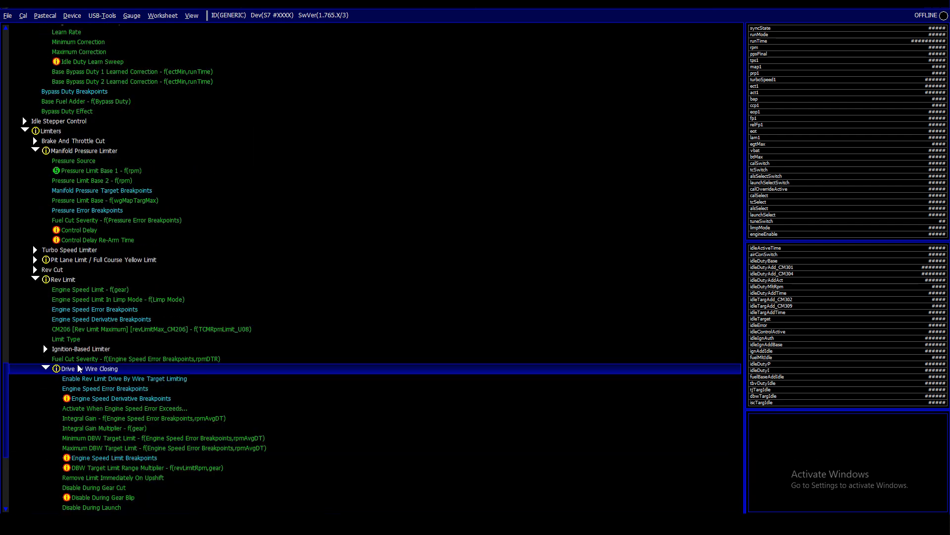
- Go through the Drive By Wire Closing entries and open the flagged DBW Target Limit Range Multiplier map
key("Down")
key("Down")
key("Down")
key("Down")
key("Down")
key("Down")
key("Down")
key("Down")
key("Down")
key("Down")
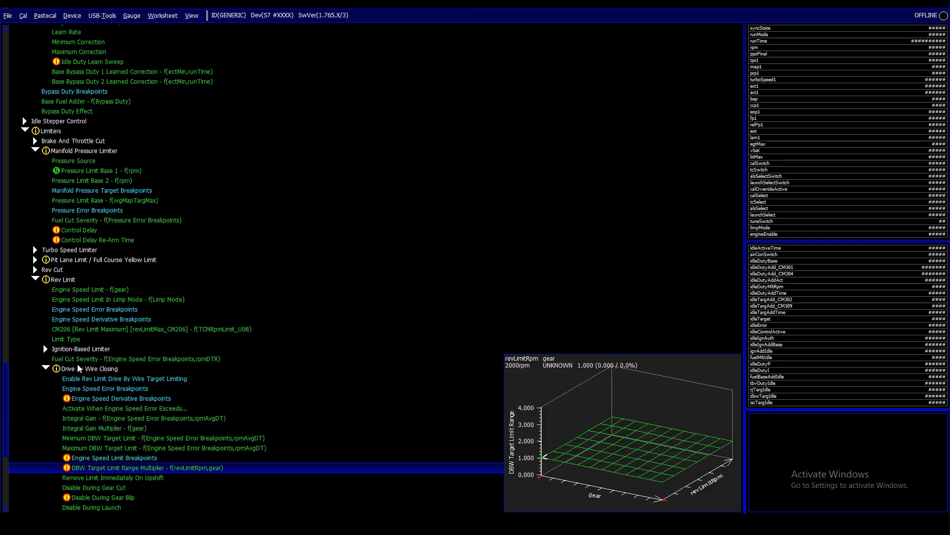
key("Return")
- Examine the UNKNOWN gear column of the DBW Target Limit Range Multiplier across the revLimitRpm rows from 2000 to 8000 rpm
key("Up")
key("Up")
key("Up")
key("Up")
key("Up")
key("Up")
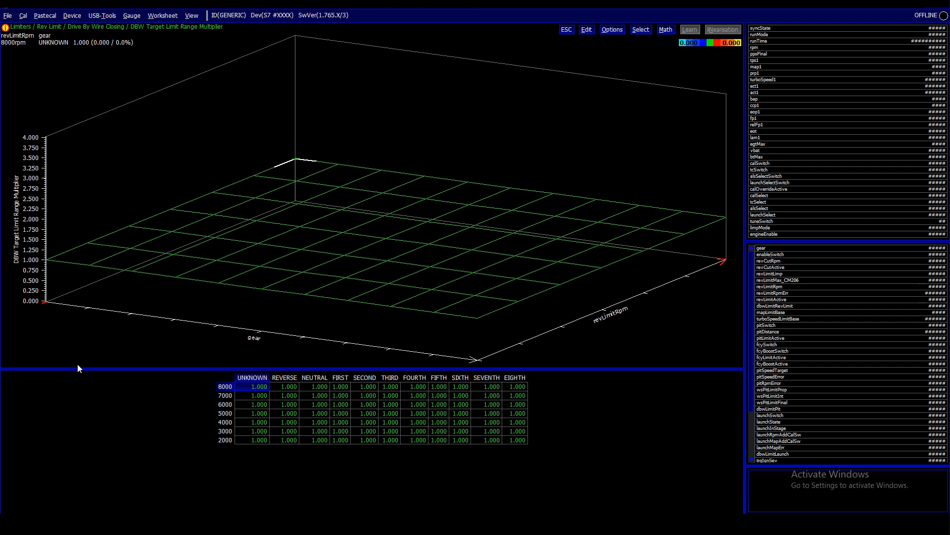
key("Down")
key("Down")
key("Down")
key("Down")
key("Down")
key("Down")
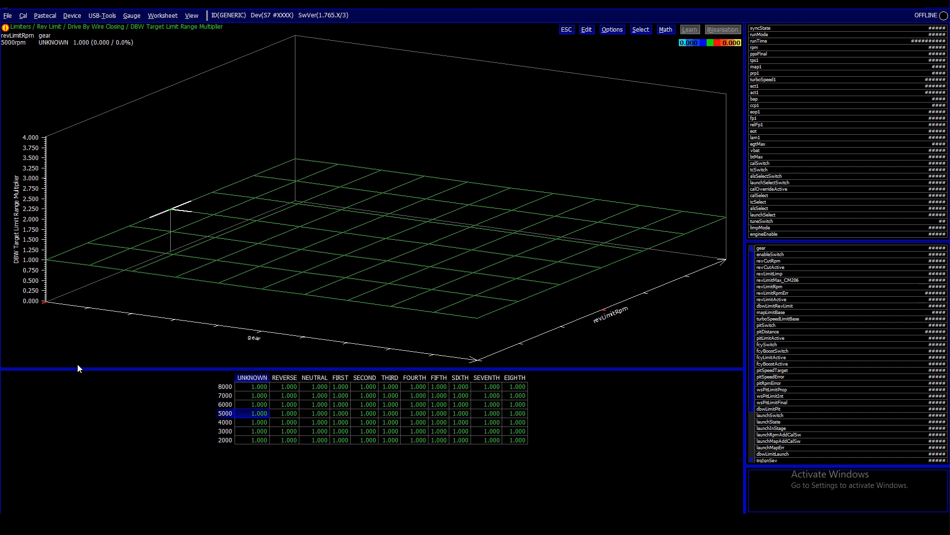
key("Up")
key("Up")
key("Up")
key("Up")
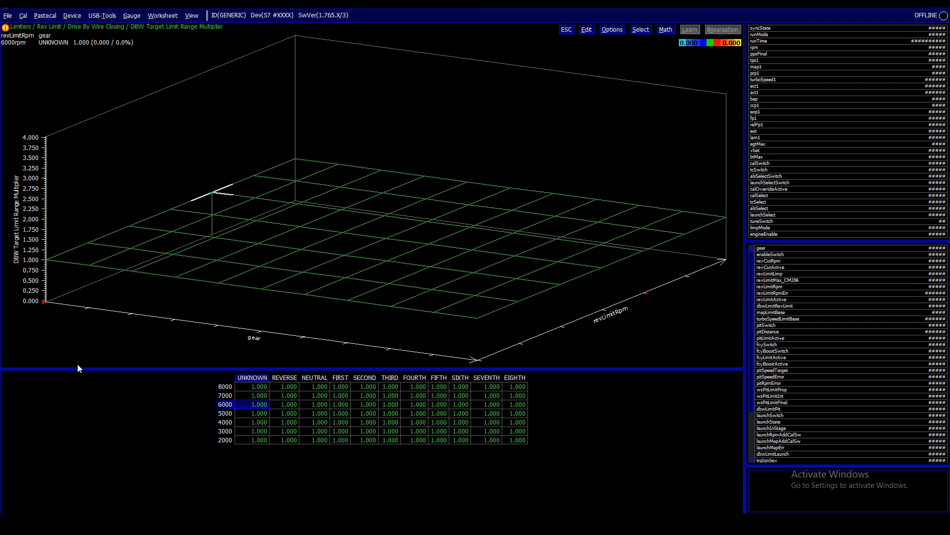
key("Up")
key("Up")
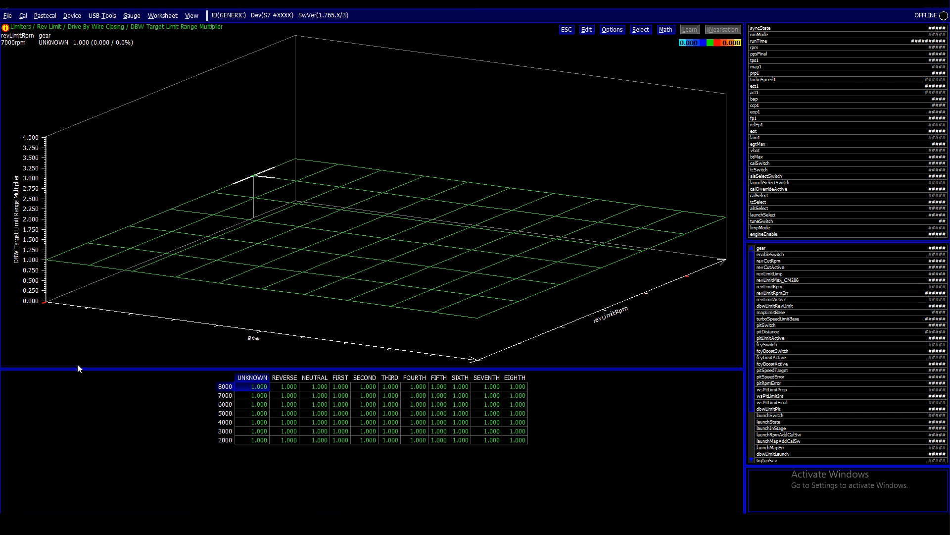
- Examine the DBW Target Limit Range Multiplier cells between UNKNOWN and FIRST gear from 8000 down to 4000 rpm
key("Down")
key("Down")
key("Down")
key("Right")
key("Right")
key("Right")
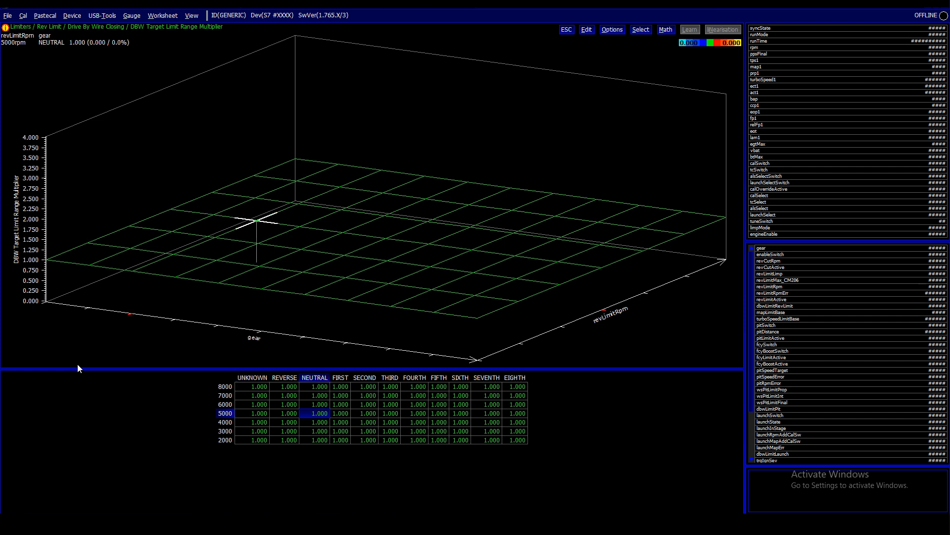
key("Down")
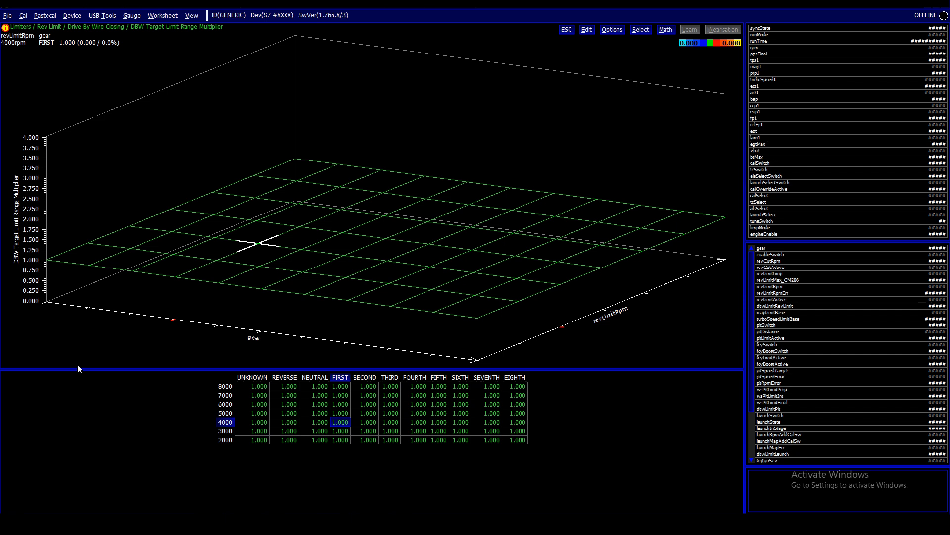
key("Up")
key("Up")
key("Up")
key("Up")
key("Left")
key("Left")
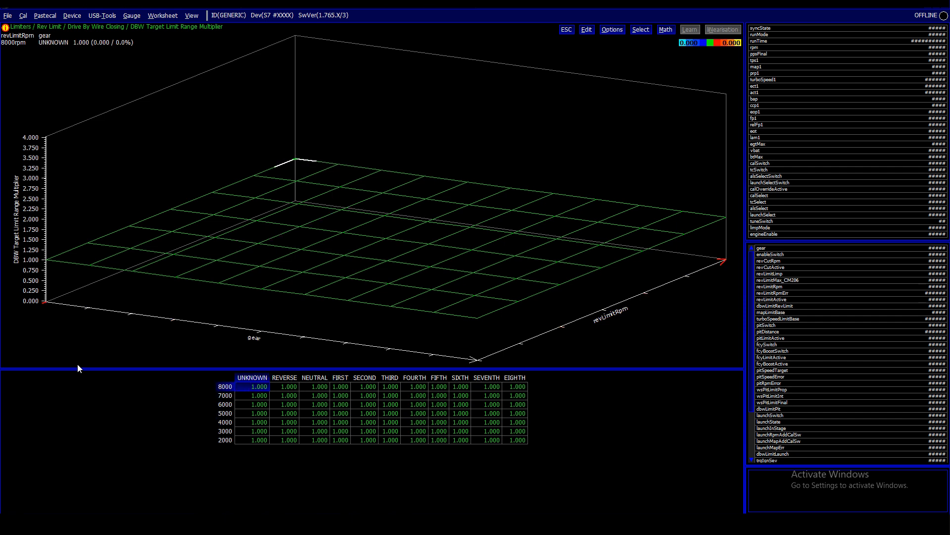
- Select the 8000 rpm row of the DBW Target Limit Range Multiplier from UNKNOWN through EIGHTH gear
key("shift+Right")
key("shift+Right")
key("shift+Right")
key("shift+Right")
key("shift+Right")
key("shift+Right")
key("shift+Right")
key("shift+Right")
key("shift+Right")
key("shift+Right")
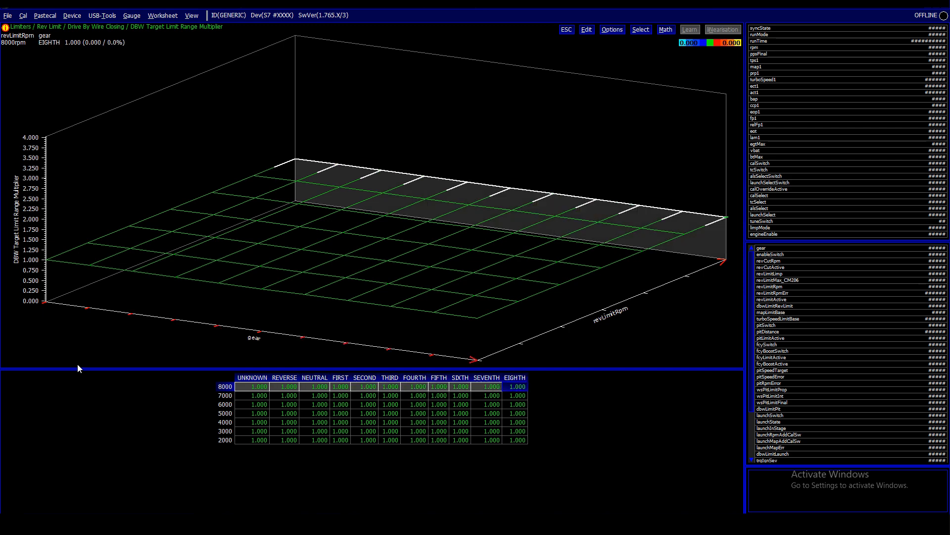
- Select the 2000 rpm row of the DBW Target Limit Range Multiplier from EIGHTH back to UNKNOWN gear
key("Down")
key("Down")
key("Down")
key("Down")
key("Down")
key("Down")
key("shift+Left")
key("shift+Left")
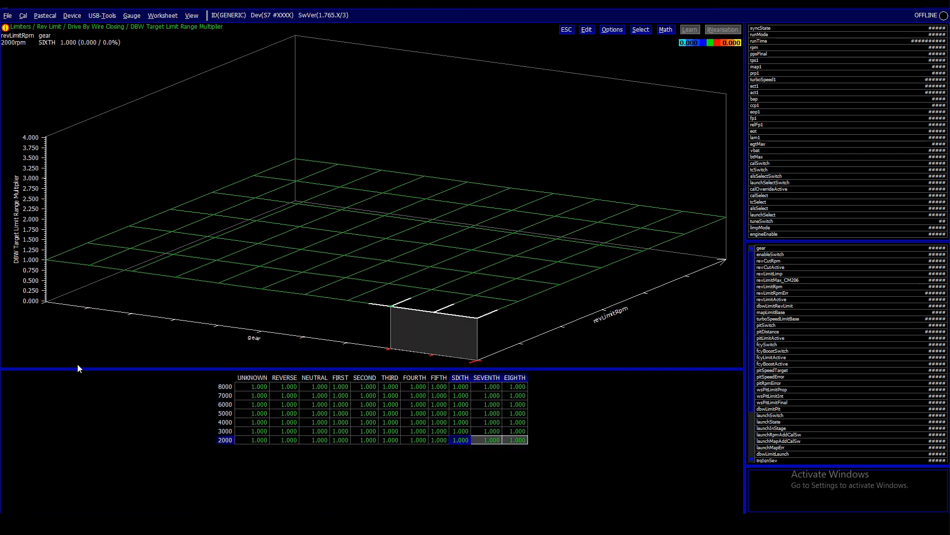
key("shift+Left")
key("shift+Left")
key("shift+Left")
key("shift+Left")
key("shift+Left")
key("shift+Left")
key("shift+Left")
key("shift+Left")
- Select the entire DBW Target Limit Range Multiplier map and interpolate it along the X axis
key("ctrl+a")
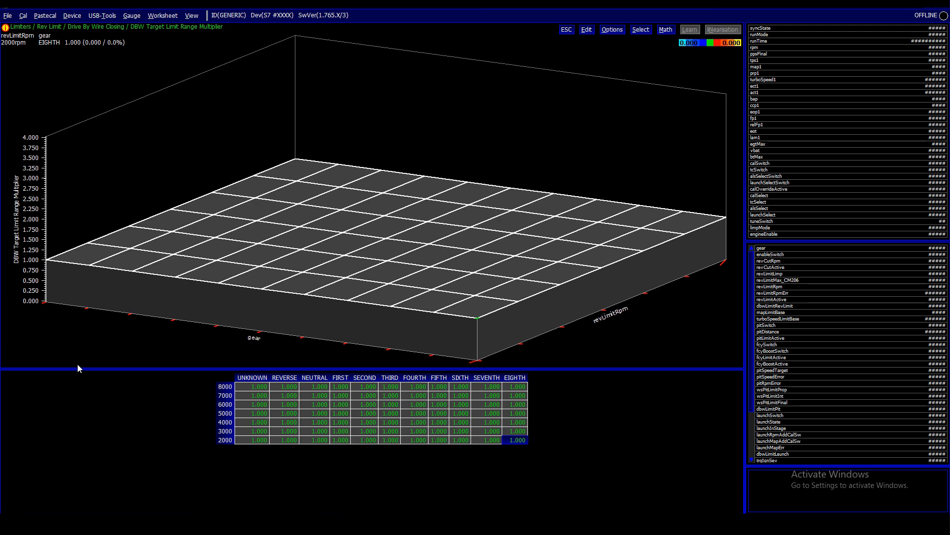
key("m")
key("i")
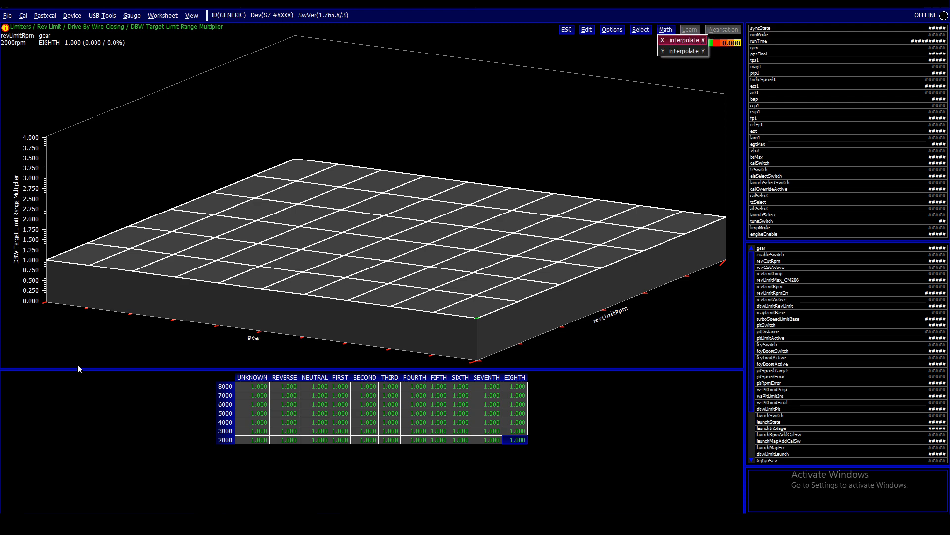
key("x")
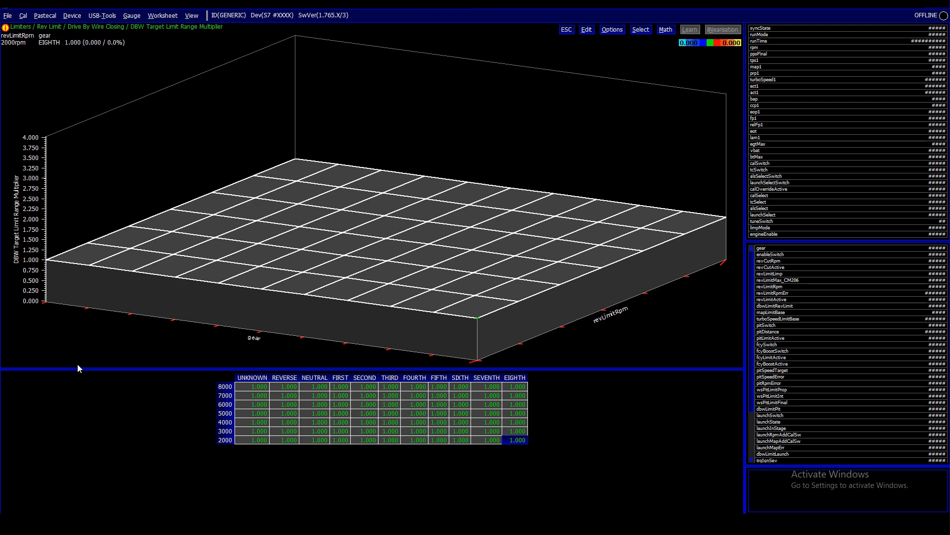
- Examine the DBW Target Limit Range Multiplier surface from different angles by rotating the 3D graph
key("ctrl+Right")
key("ctrl+Right")
key("ctrl+Right")
key("ctrl+Right")
key("ctrl+Right")
key("ctrl+Right")
key("ctrl+Right")
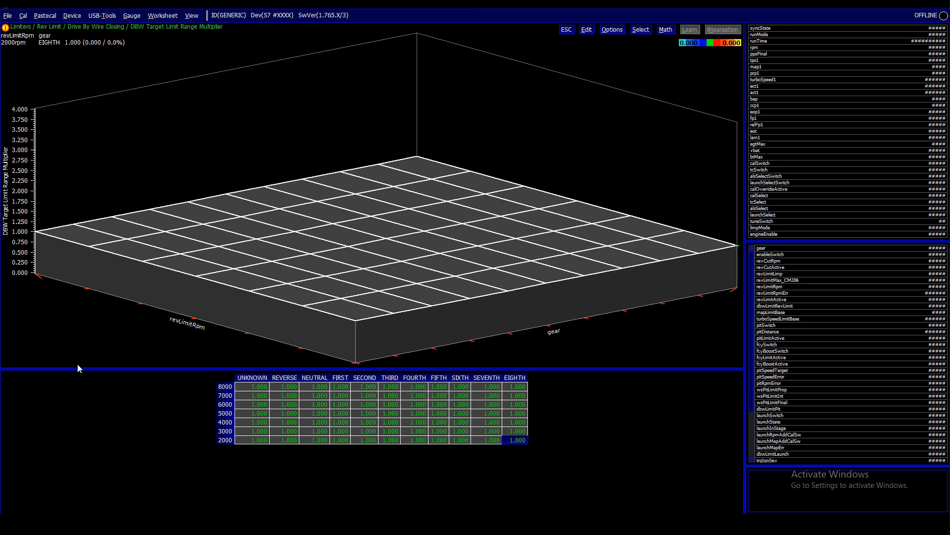
key("ctrl+Right")
key("ctrl+Right")
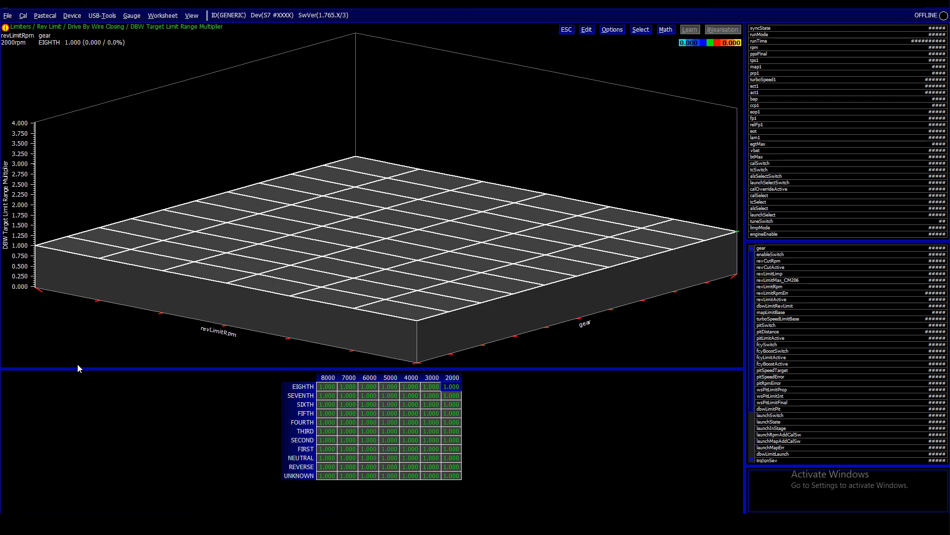
key("ctrl+Right")
key("ctrl+Right")
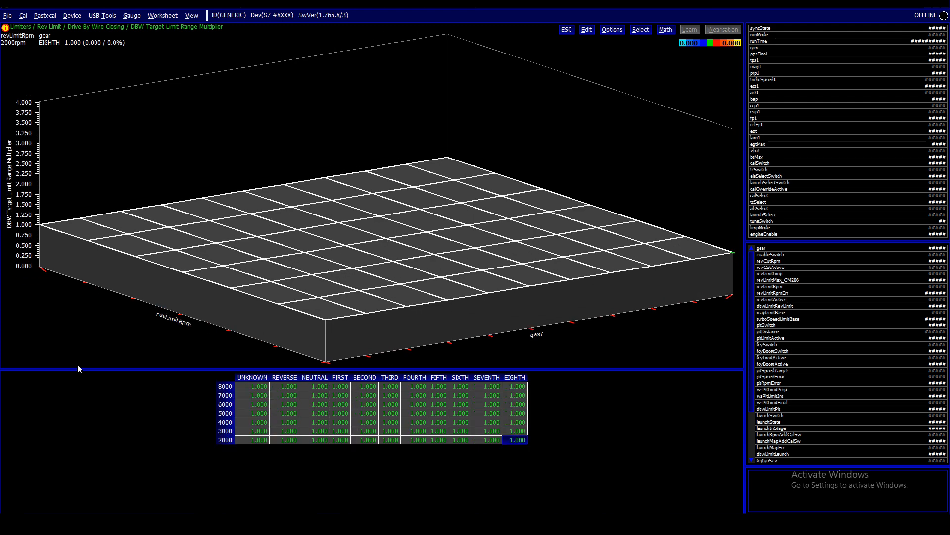
key("ctrl+Right")
key("ctrl+Right")
key("ctrl+Right")
key("ctrl+Right")
key("ctrl+Right")
key("ctrl+Right")
key("ctrl+Right")
key("ctrl+Right")
key("ctrl+Right")
key("ctrl+Right")
key("ctrl+Right")
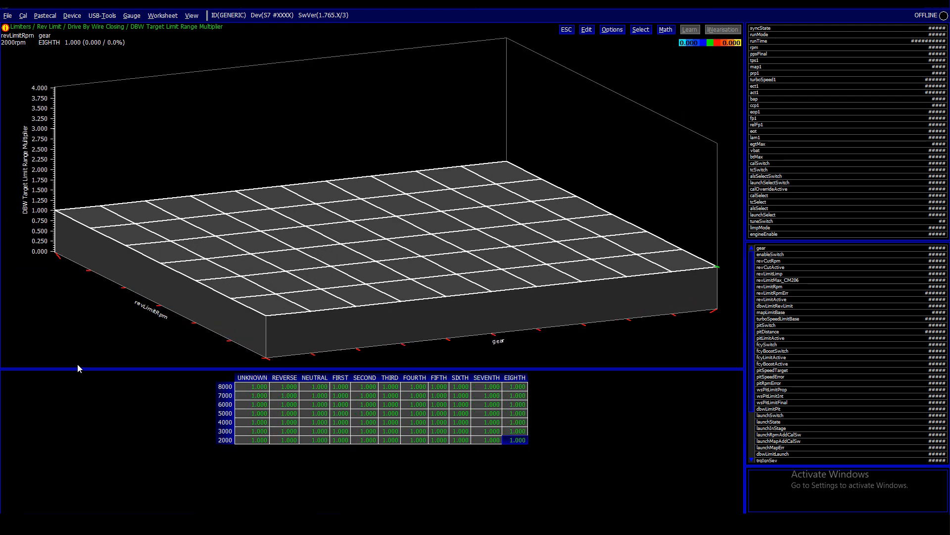
key("ctrl+Right")
key("ctrl+Right")
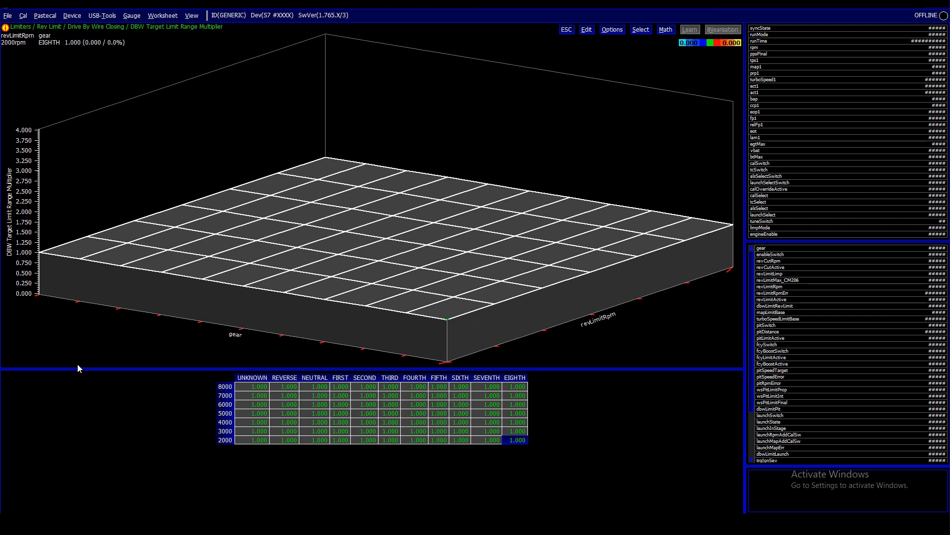
key("ctrl+Right")
key("ctrl+Right")
key("ctrl+Right")
key("ctrl+Right")
key("ctrl+Right")
key("ctrl+Right")
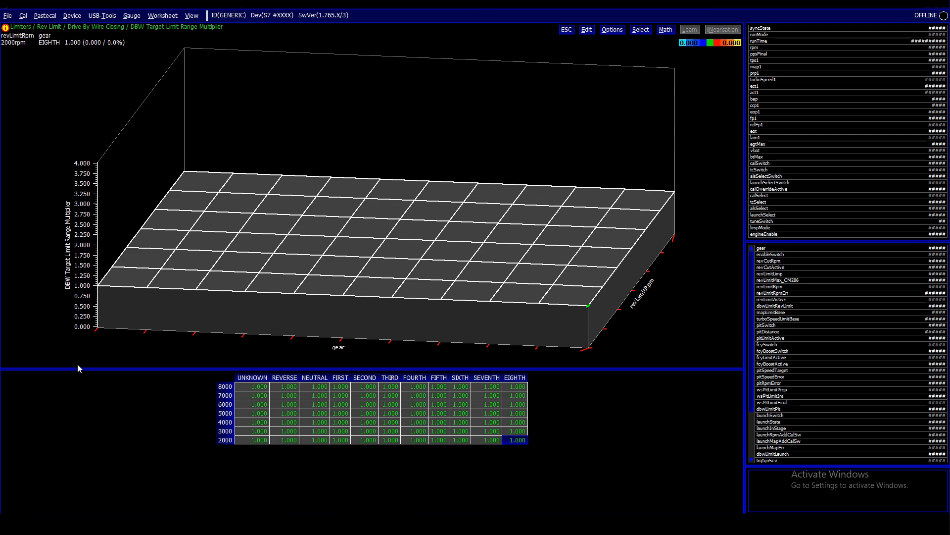
- Close the DBW Target Limit Range Multiplier map and go to the flagged Disable During Gear Blip entry
key("Escape")
key("Down")
key("Down")
key("Down")
key("Down")
key("Down")
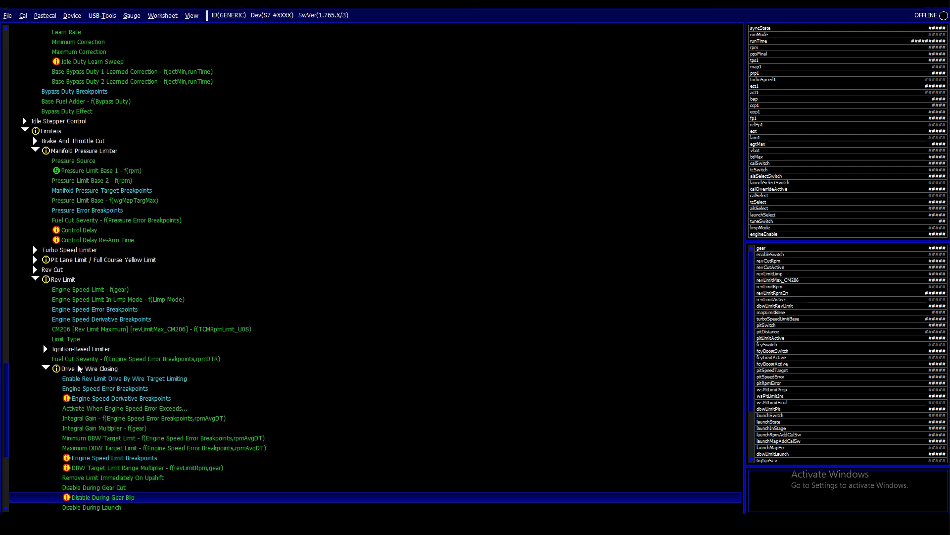
- Go back up the Drive By Wire Closing entries and open the Minimum DBW Target Limit map
key("Up")
key("Up")
key("Up")
key("Up")
key("Up")
key("Up")
key("Up")
key("Up")
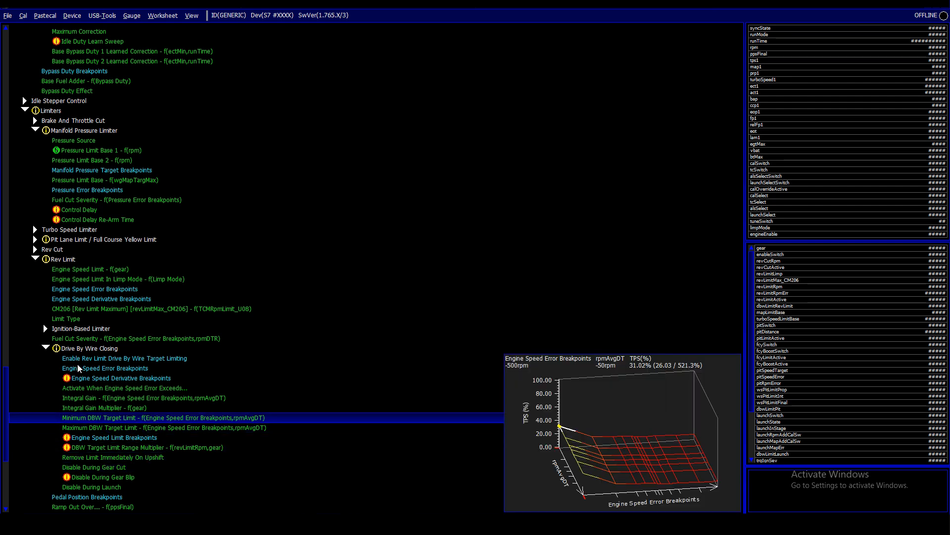
key("Return")
- Examine the -500 rpm column of the Minimum DBW Target Limit across the rpmAvgDT rows from -50 to 50
key("Down")
key("Down")
key("Down")
key("Down")
key("Down")
key("Down")
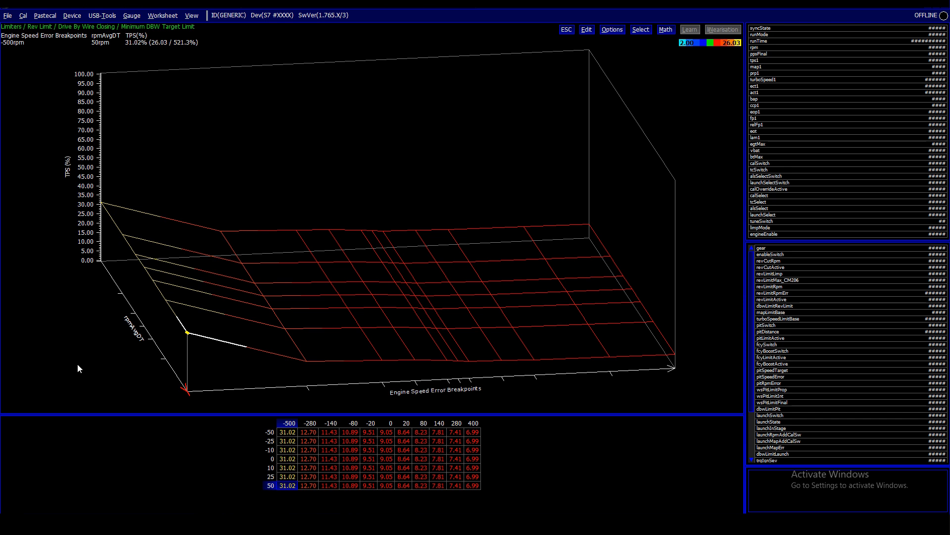
key("Up")
key("Up")
key("Up")
key("Up")
key("Up")
key("Up")
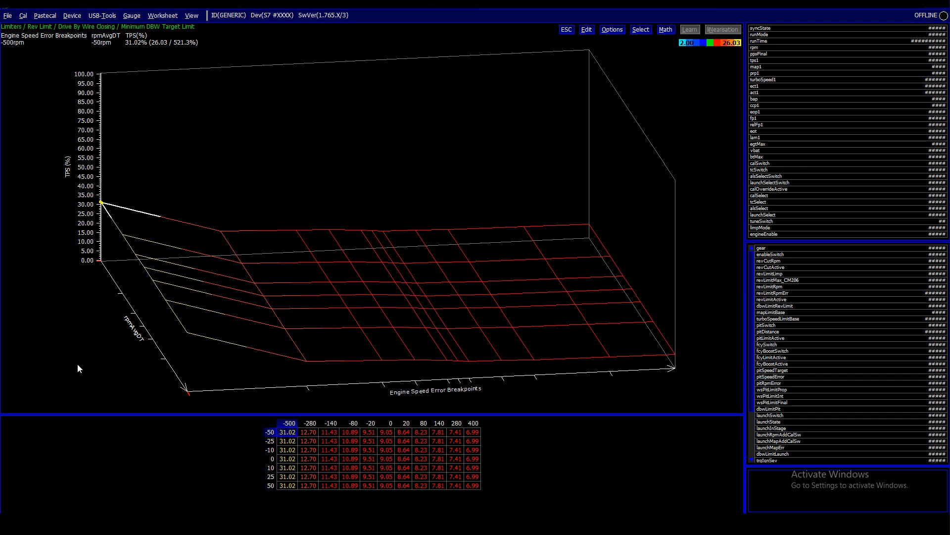
key("Down")
key("Down")
key("Down")
key("Up")
key("Up")
key("Up")
- Examine the -50 rpmAvgDT row of the Minimum DBW Target Limit across engine speed errors from -500 to 400 rpm
key("Right")
key("Right")
key("Right")
key("Right")
key("Right")
key("Right")
key("Right")
key("Right")
key("Right")
key("Right")
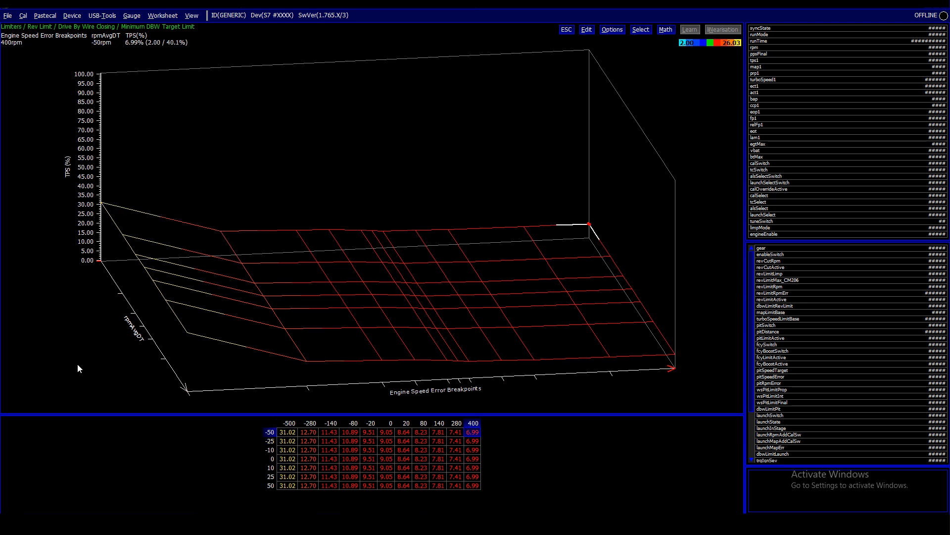
key("Left")
key("Left")
key("Left")
key("Left")
key("Left")
key("Left")
key("Left")
key("Left")
key("Left")
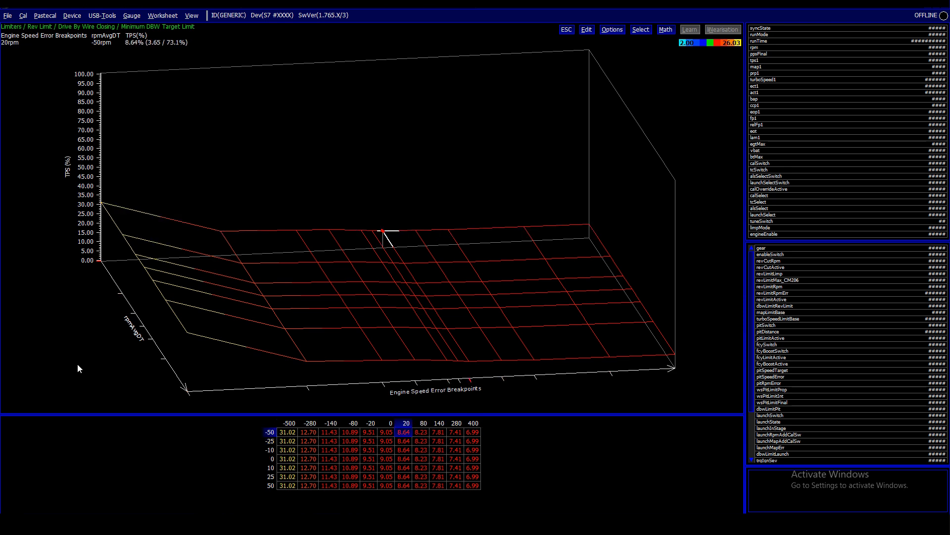
key("Left")
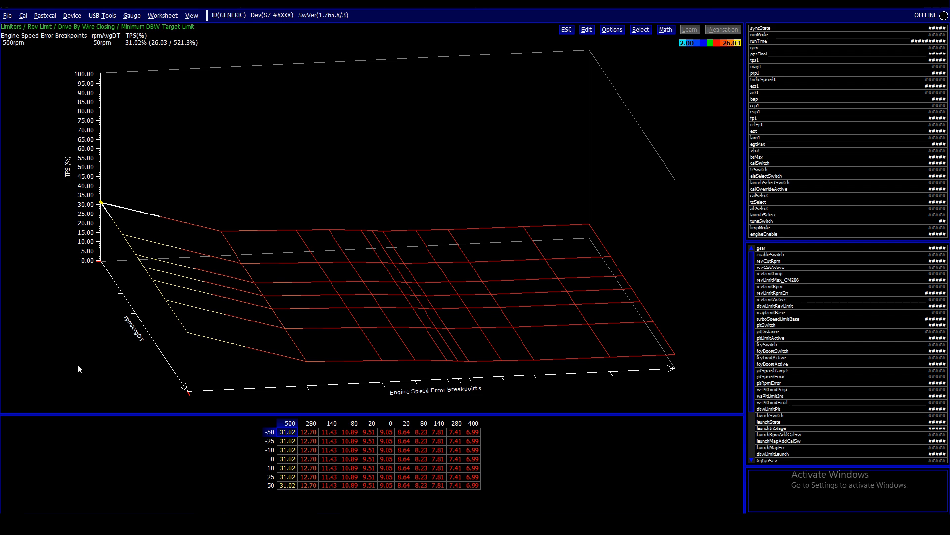
- Close the Minimum DBW Target Limit map and review the entries from Maximum DBW Target Limit to Disable During Gear Cut
key("Escape")
key("Down")
key("Down")
key("Down")
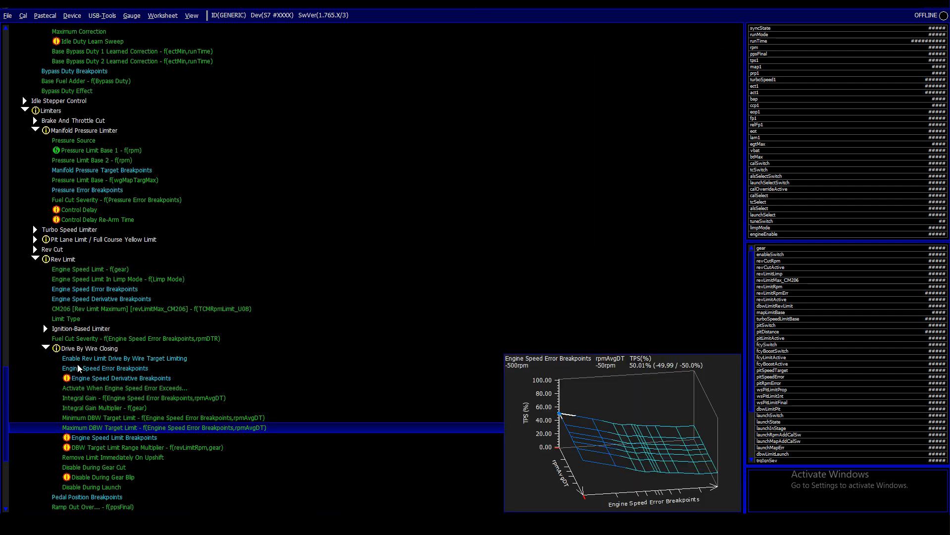
key("Down")
key("Down")
key("Down")
- Return to the Drive By Wire Closing heading and collapse the subgroup
key("Up")
key("Up")
key("Up")
key("Up")
key("Up")
key("Up")
key("Up")
key("Up")
key("Up")
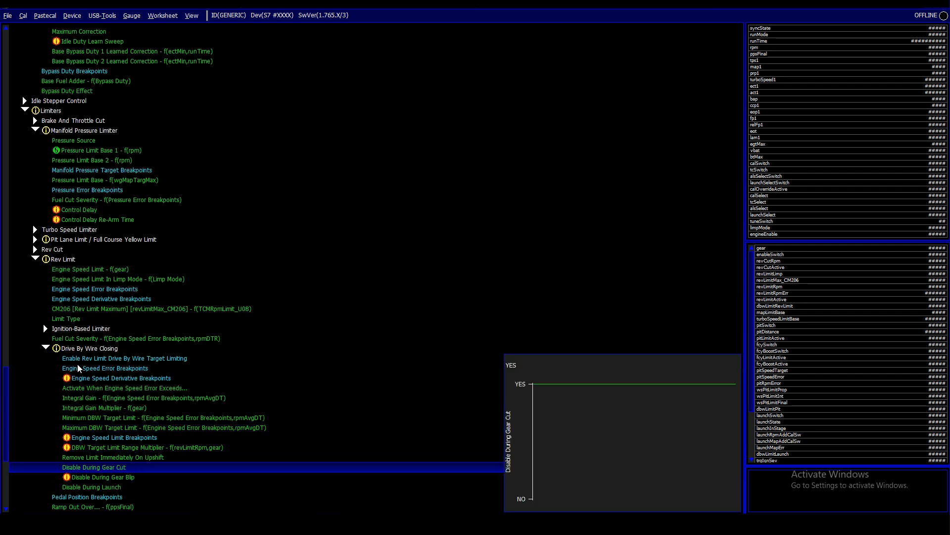
key("Up")
key("Up")
key("Up")
key("Up")
key("Left")
- Review the remaining Rev Limit entries and the calibration groups below Limiters
key("Down")
key("Down")
key("Down")
key("Down")
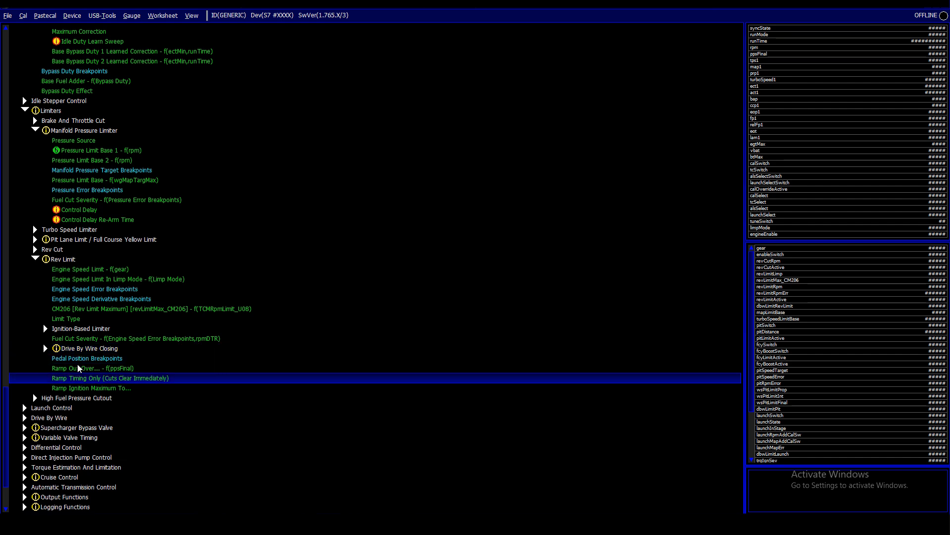
key("Down")
key("Down")
key("Down")
key("Down")
key("Down")
key("Down")
key("Down")
key("Down")
key("Down")
key("Down")
key("Down")
key("Down")
key("Down")
key("Down")
key("Down")
key("Down")
key("Down")
key("Down")
key("Down")
key("Down")
- Go back up to Supercharger Bypass Valve and expand the group and its Position Control subgroup
key("Up")
key("Up")
key("Up")
key("Up")
key("Up")
key("Up")
key("Up")
key("Up")
key("Up")
key("Up")
key("Up")
key("Up")
key("Up")
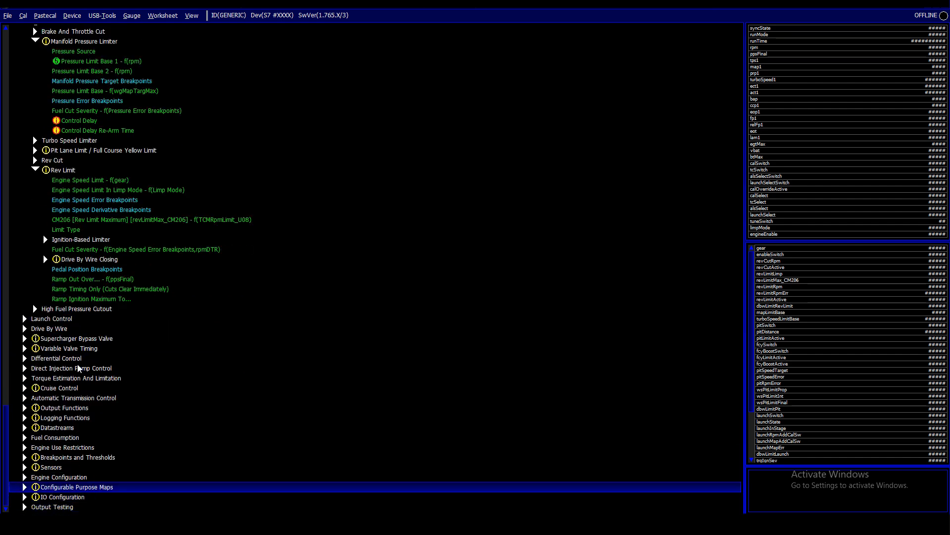
key("Up")
key("Up")
key("Up")
key("Right")
key("Down")
key("Right")
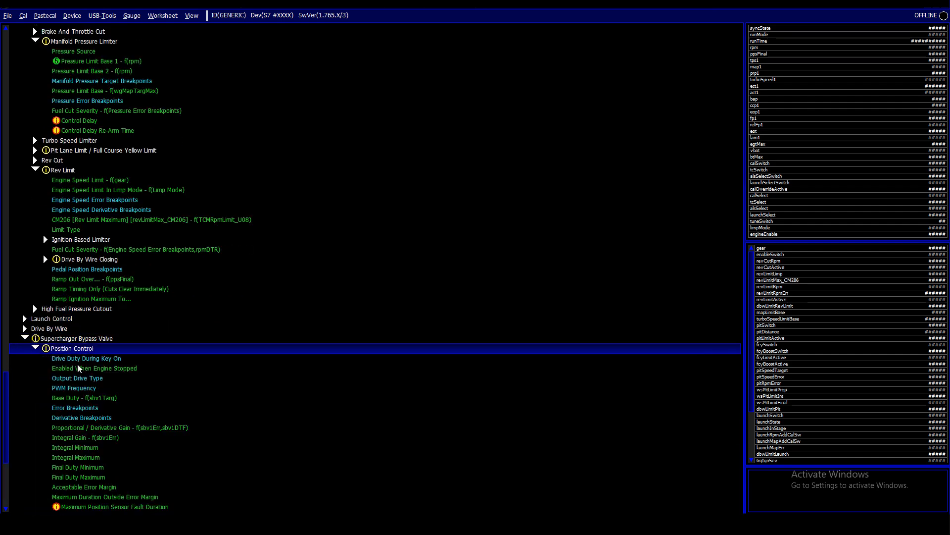
- Collapse the Supercharger Bypass Valve group and expand Variable Valve Timing
key("Up")
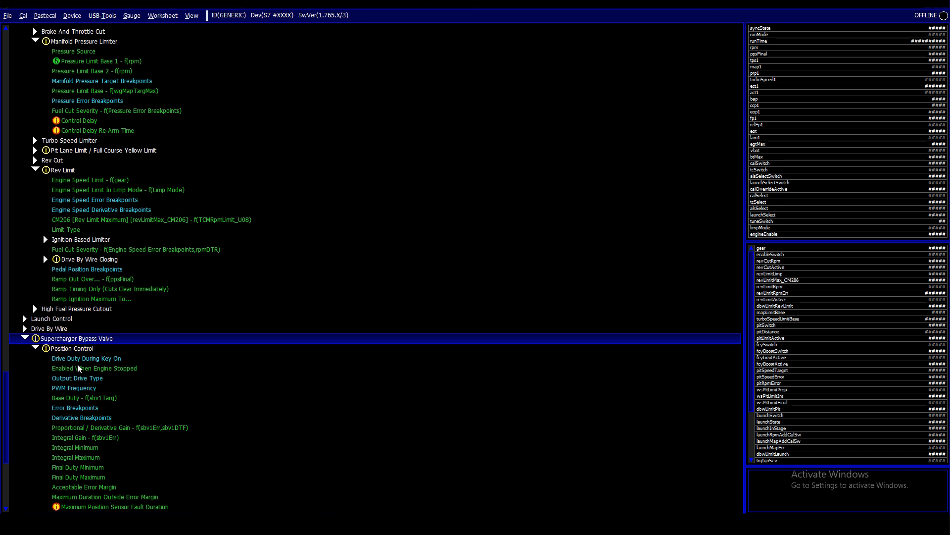
key("Left")
key("Down")
key("Right")
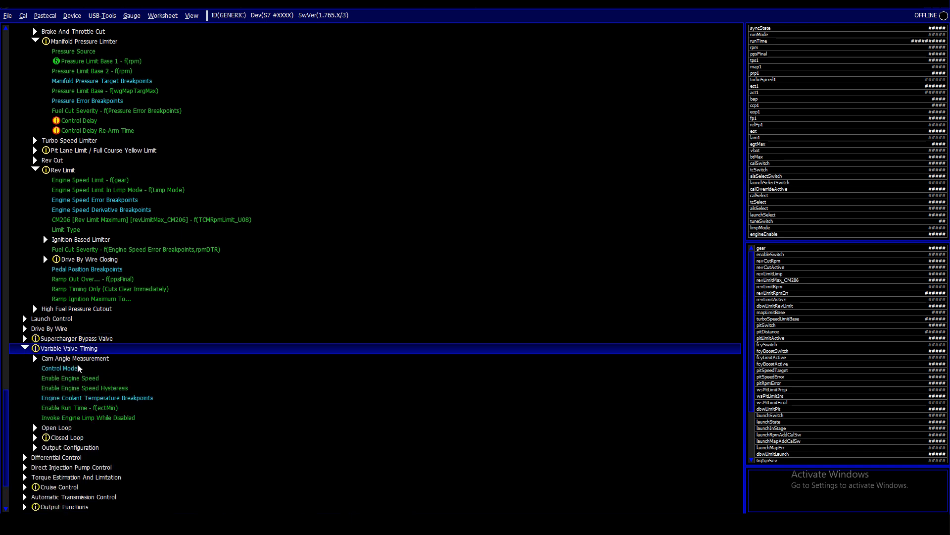
- Expand the Closed Loop subgroup under Variable Valve Timing
key("Down")
key("Down")
key("Down")
key("Down")
key("Down")
key("Down")
key("Down")
key("Down")
key("Down")
key("Right")
- Review the Closed Loop entries down to Inlet Base Duty and open that map
key("Down")
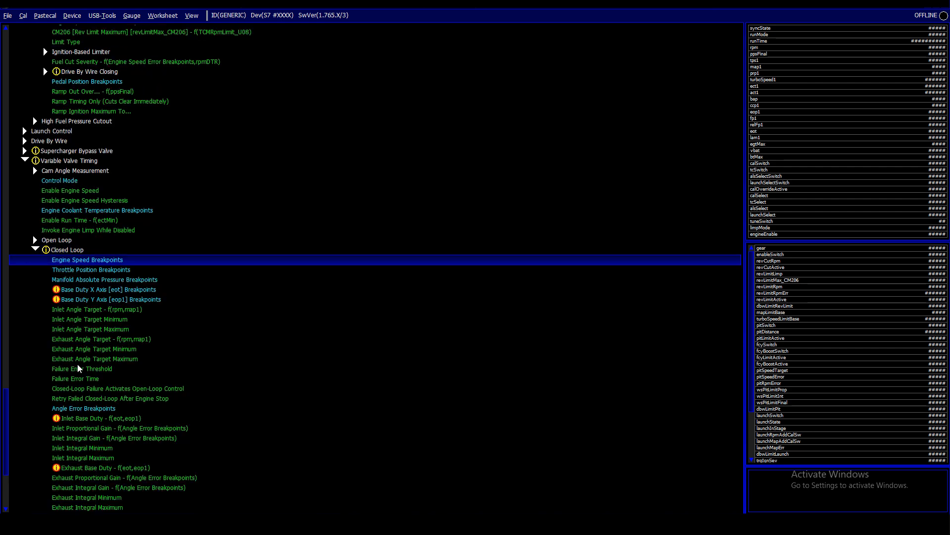
key("Down")
key("Down")
key("Down")
key("Down")
key("Down")
key("Down")
key("Down")
key("Down")
key("Down")
key("Down")
key("Down")
key("Down")
key("Down")
key("Down")
key("Down")
key("Down")
key("Return")
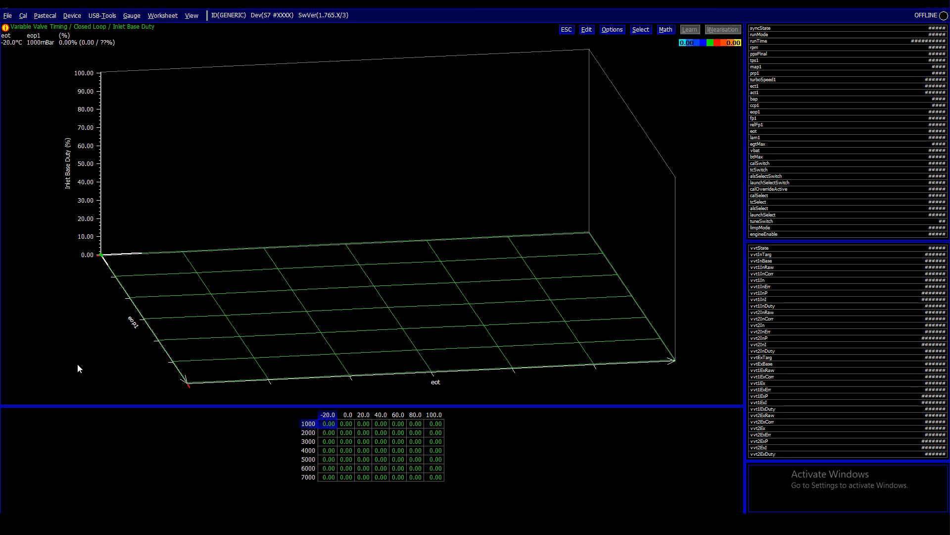
- Examine the 1000 mBar row of Inlet Base Duty across oil temperatures from -20 to 100 °C and close the map
key("Right")
key("Right")
key("Right")
key("Right")
key("Right")
key("Right")
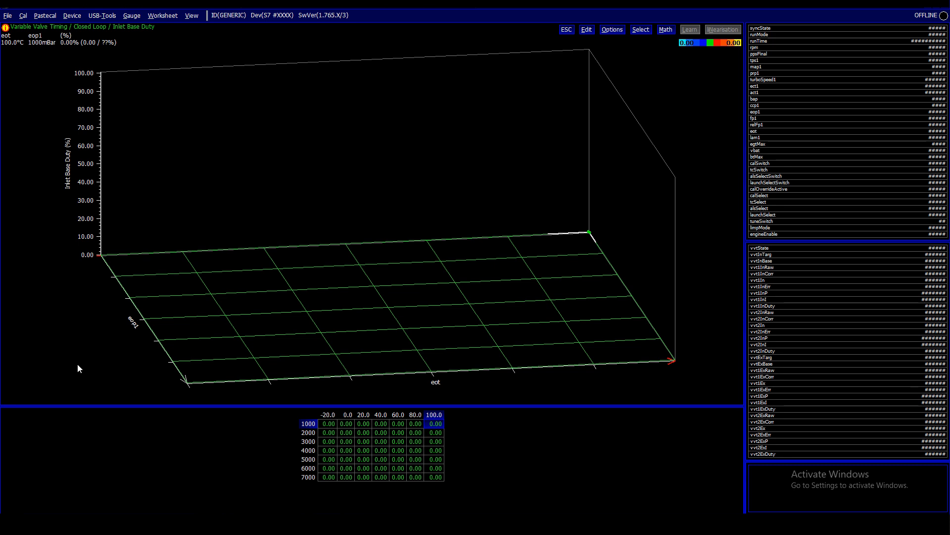
key("Escape")
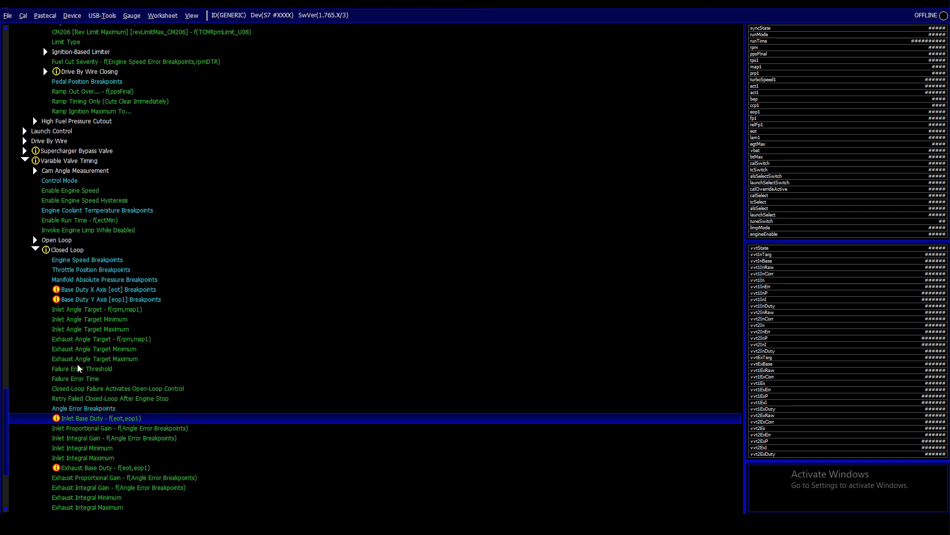
- Switch the calibration view to Customising options
key("alt+v")
key("Down")
key("Down")
key("Down")
key("Down")
key("Down")
key("Down")
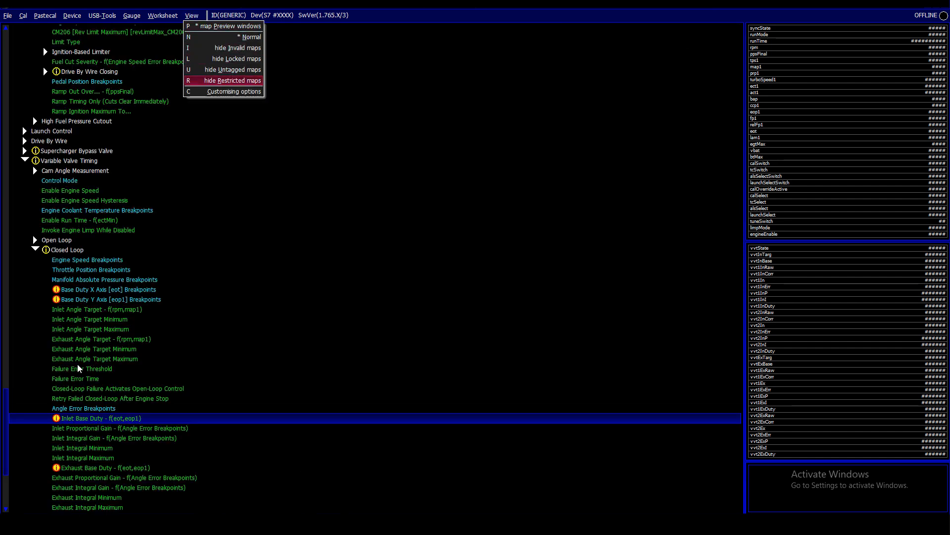
key("Return")
- Expand Variable Valve Timing and its Closed Loop subgroup in the customising options view
key("Down")
key("Down")
key("Down")
key("Down")
key("Down")
key("Down")
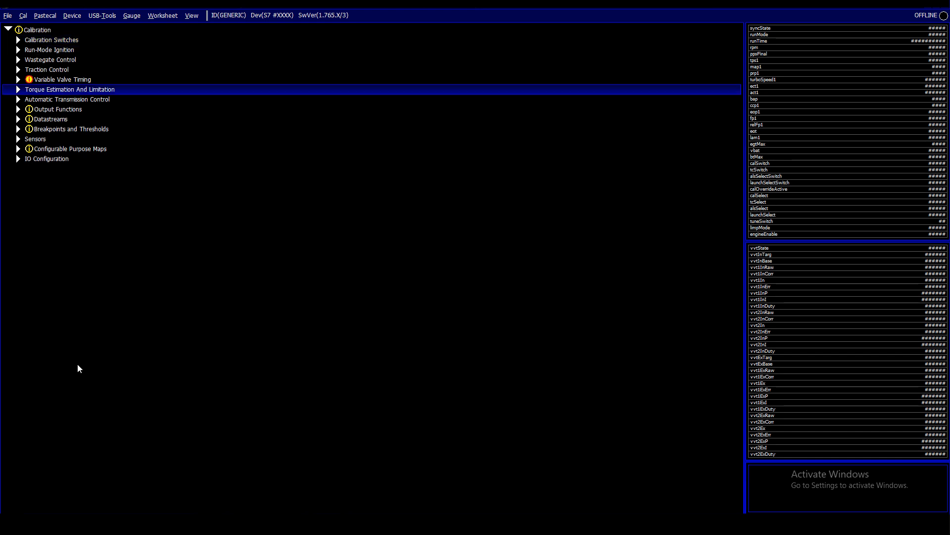
key("Up")
key("Up")
key("Right")
key("Down")
key("Down")
key("Up")
key("Right")
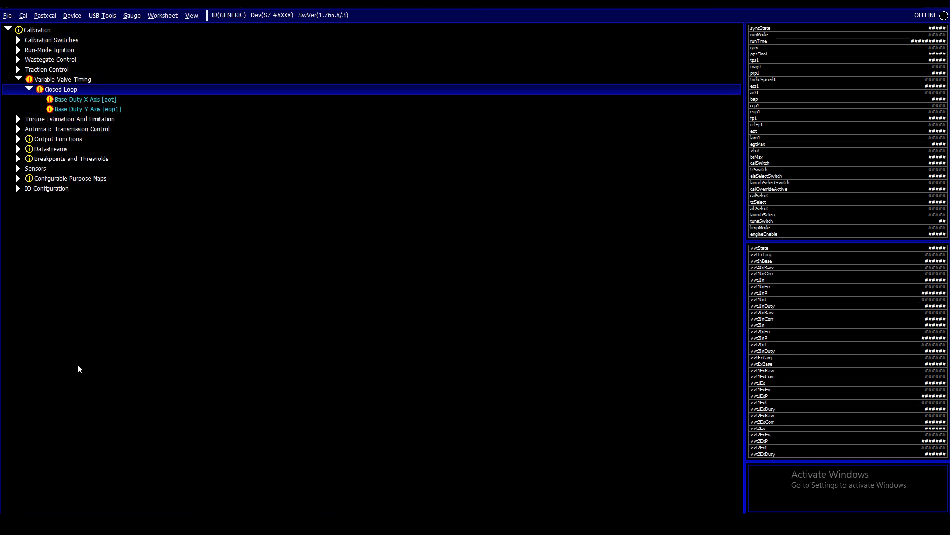
- Examine the Base Duty X Axis and Base Duty Y Axis source selections, opening and closing the X Axis entry
key("Down")
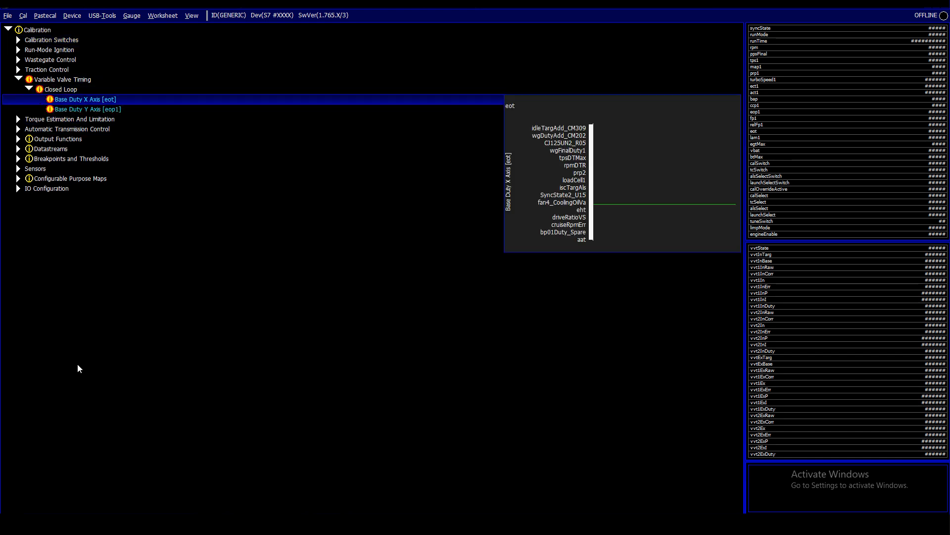
key("Down")
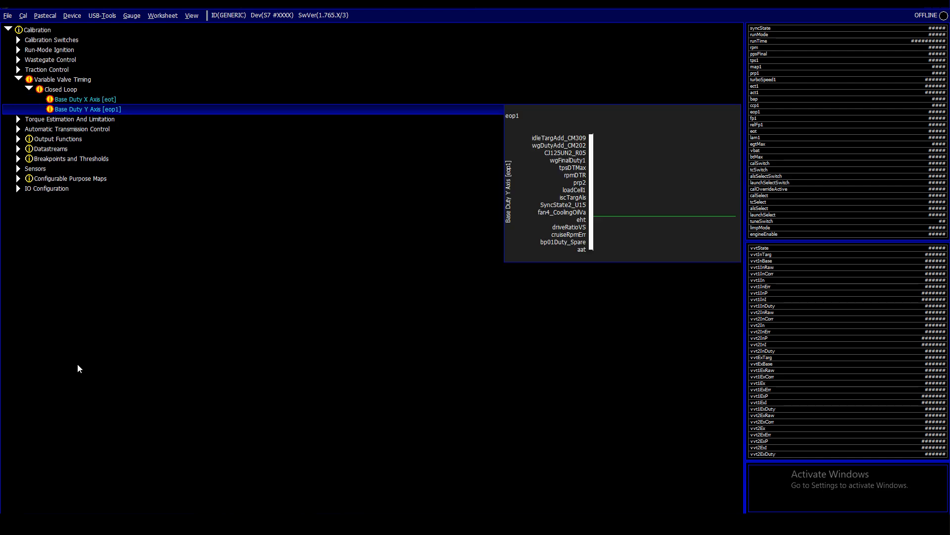
key("Up")
key("Return")
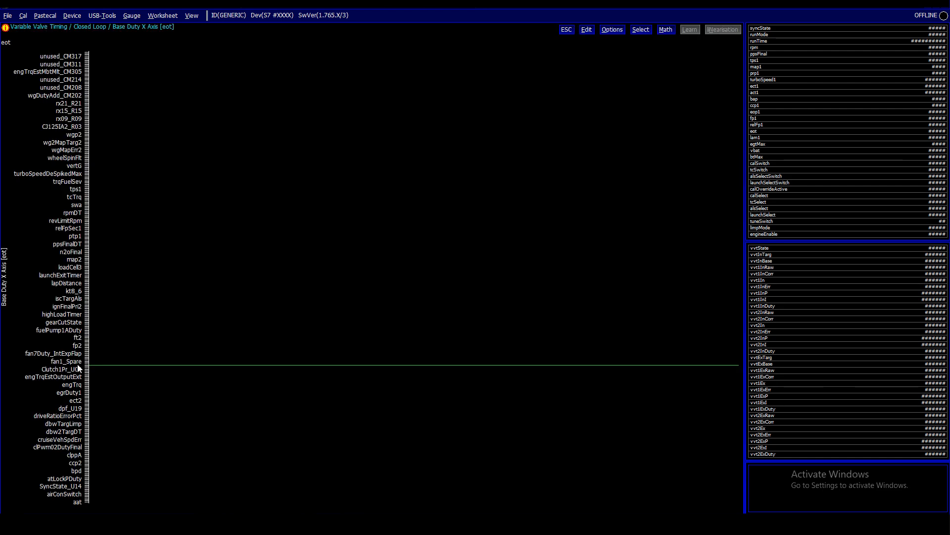
key("Escape")
- Return the calibration list to the Normal view and expand the Variable Valve Timing group
key("alt+v")
key("Return")
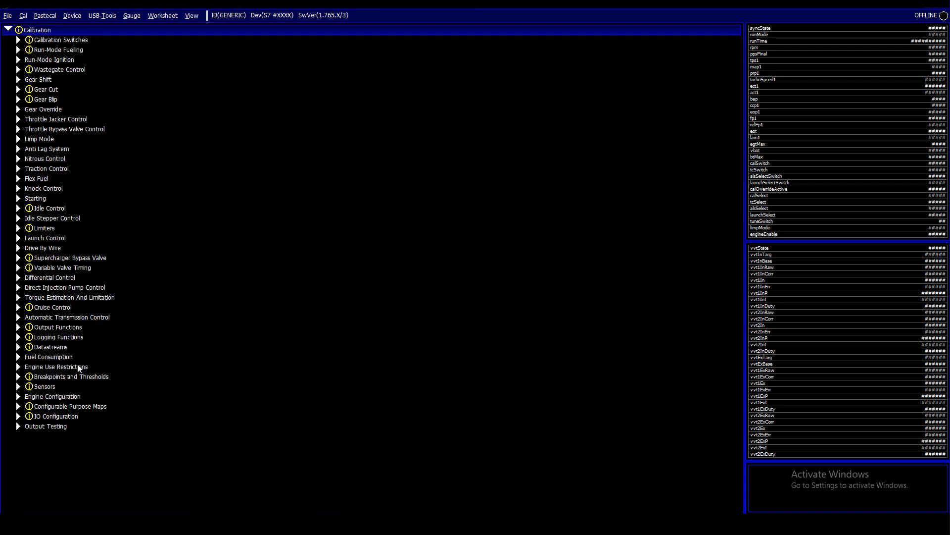
key("Up")
key("Up")
key("Up")
key("Up")
key("Up")
key("Up")
key("Up")
key("Up")
key("Up")
key("Up")
key("Up")
key("Up")
key("Up")
key("Up")
key("Up")
key("Up")
key("Up")
key("Right")
- Go past the Variable Valve Timing settings and expand the Closed Loop subgroup
key("Down")
key("Down")
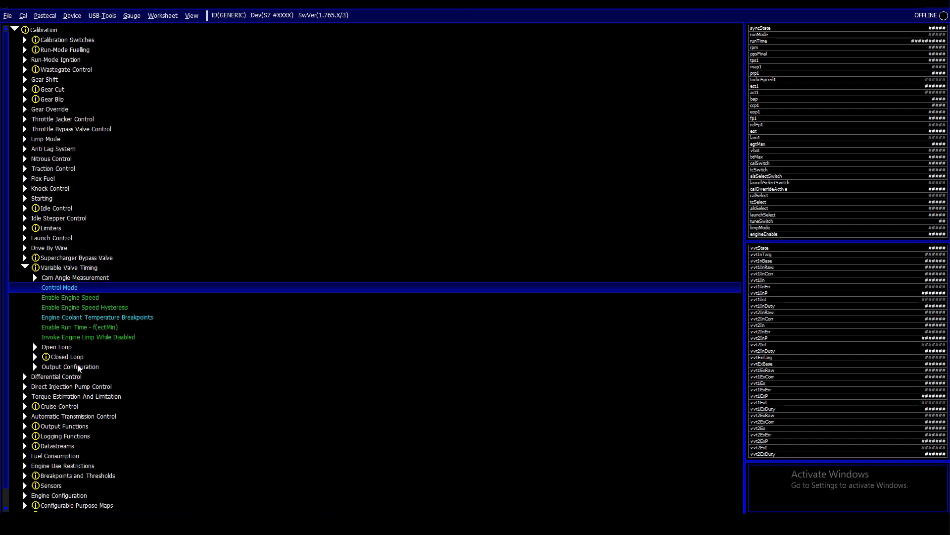
key("Down")
key("Down")
key("Down")
key("Down")
key("Down")
key("Down")
key("Down")
key("Right")
- Review the Closed Loop entries from Engine Speed Breakpoints to Inlet Base Duty and preview the Inlet Base Duty map
key("Down")
key("Down")
key("Down")
key("Down")
key("Down")
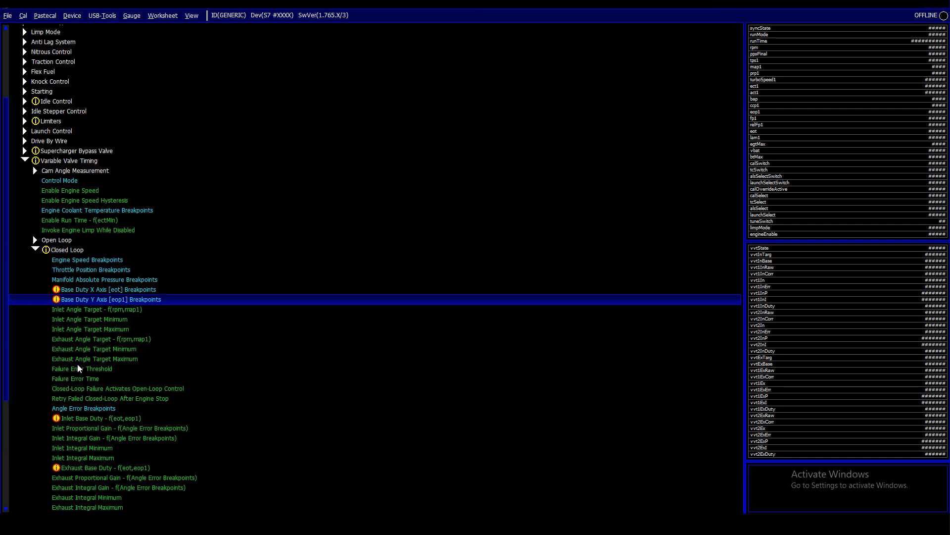
key("Down")
key("Down")
key("Down")
key("Down")
key("Down")
key("Down")
key("Down")
key("Down")
key("Down")
key("Down")
key("Down")
key("Down")
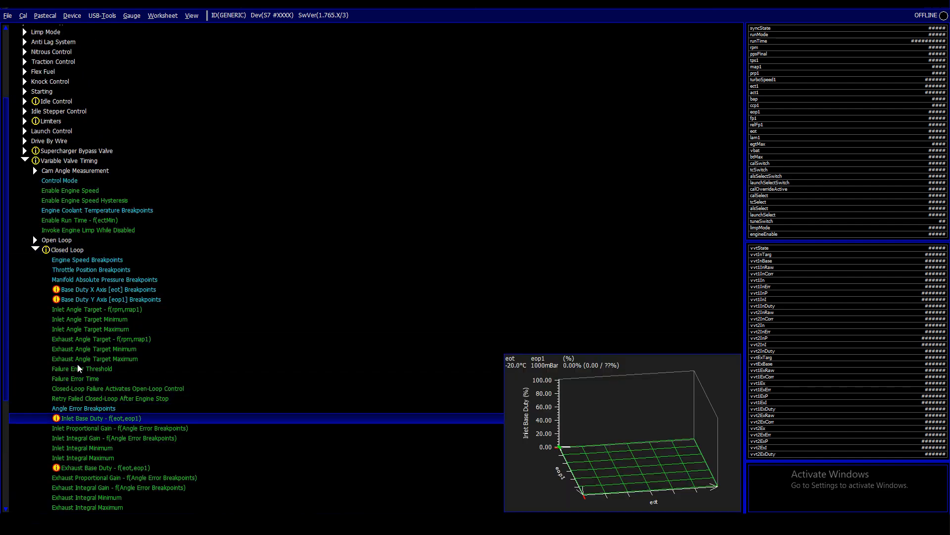
- Open the Inlet Base Duty map and load "S7Plus 1.711 - Golf R V9 Oem Turbo, OEM Map Sensor 400hp - XCan - ThemoUpdate" as the PasteCal
key("Return")
key("alt+p")
key("Return")
key("Down")
key("Down")
key("Down")
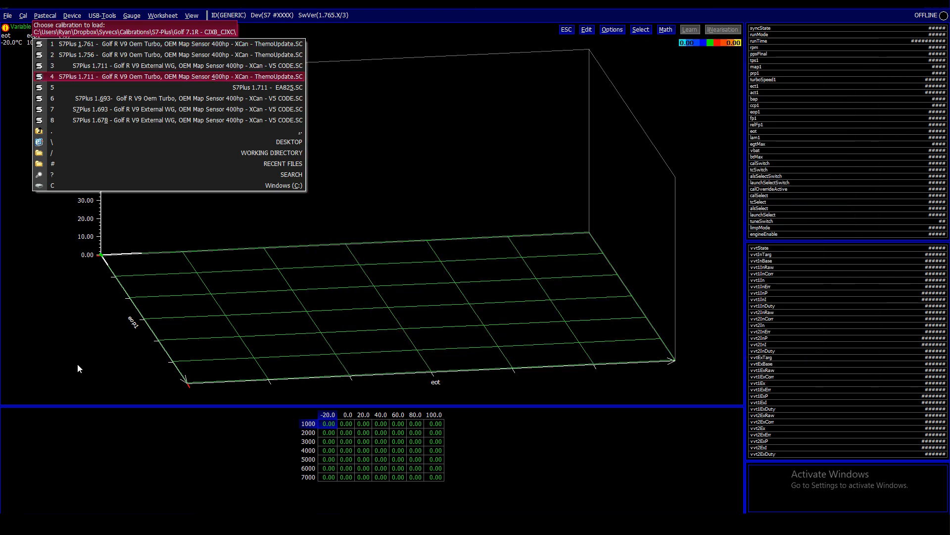
key("Return")
key("Return")
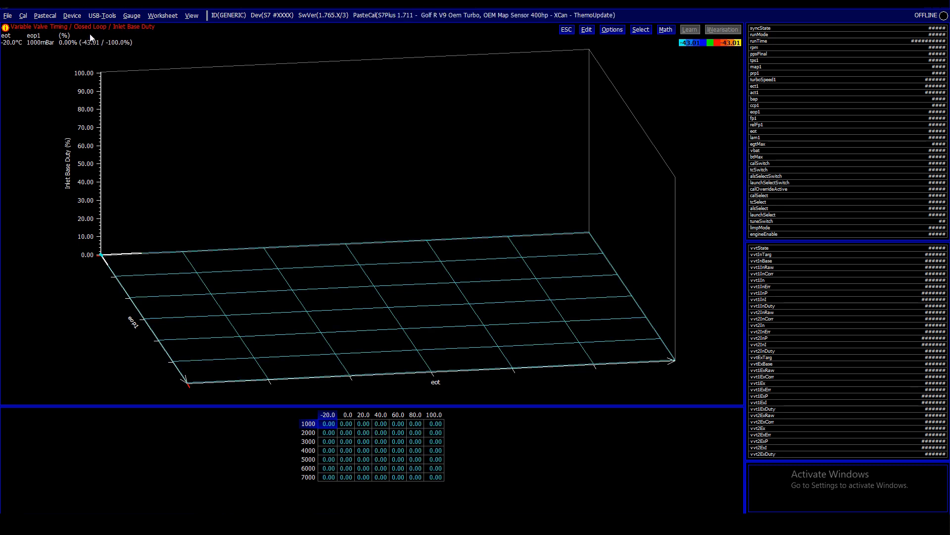
- Set every cell of the Inlet Base Duty map to 43.01% and return to the calibration list
left_click(316, 324)
key("s")
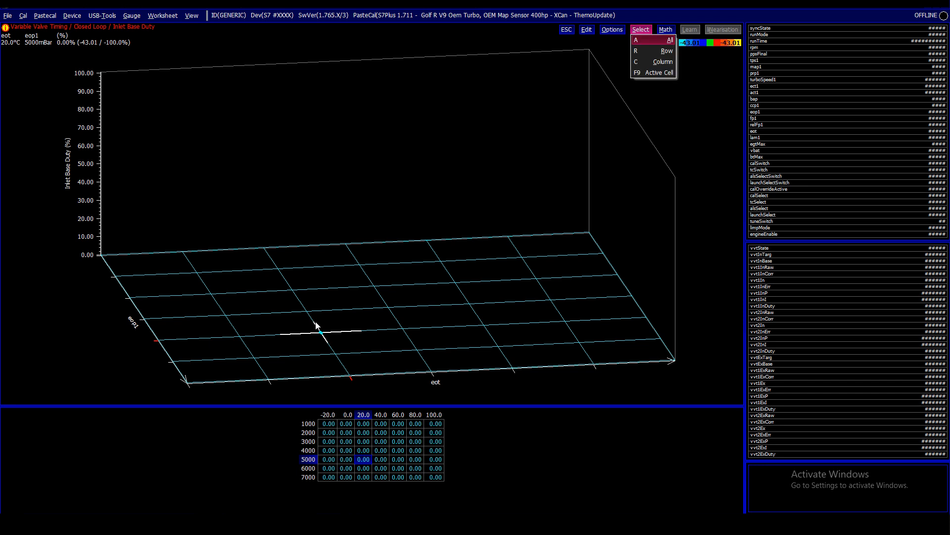
key("a")
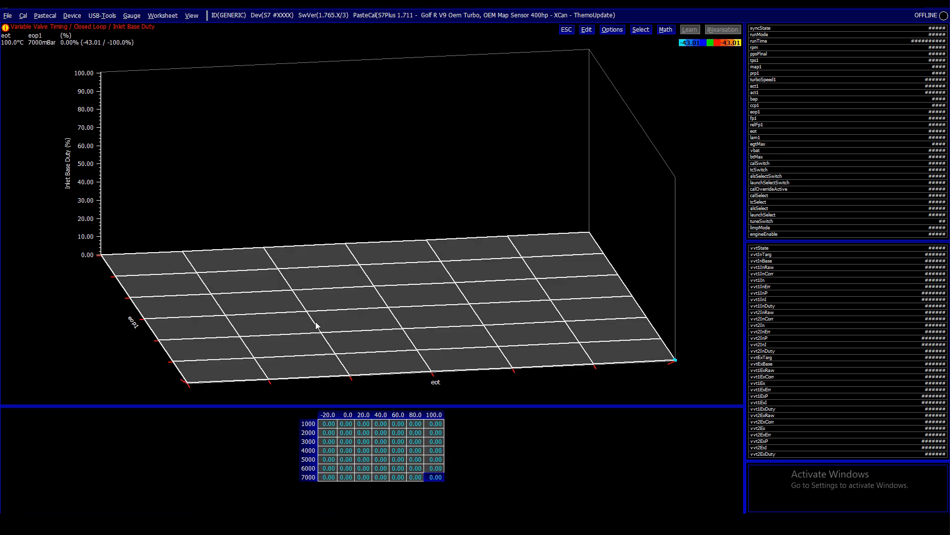
key("m")
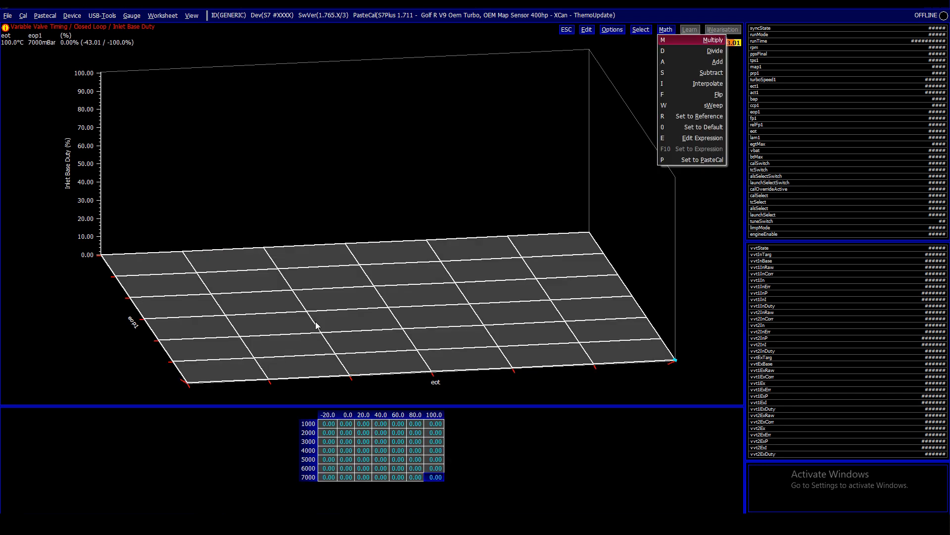
key("Escape")
key("ctrl+z")
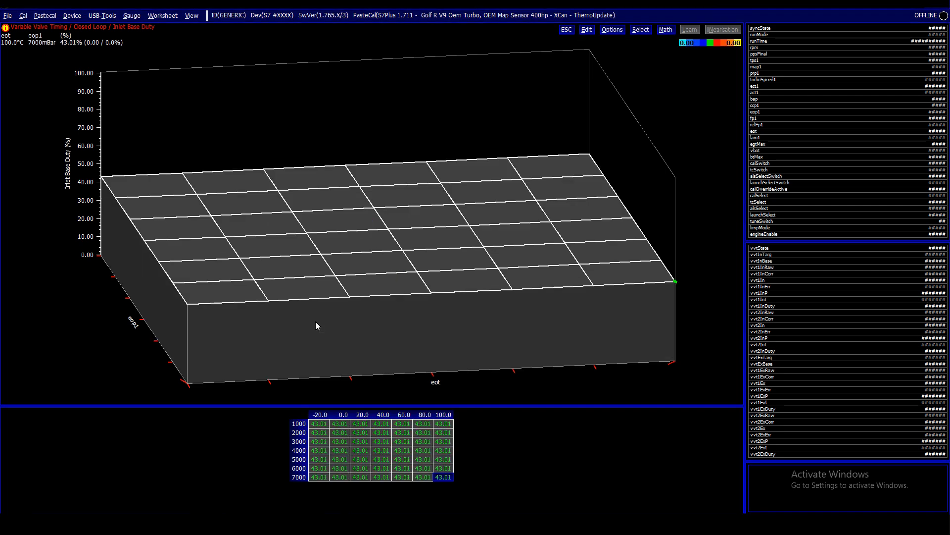
key("Escape")
- Set every cell of the Exhaust Base Duty map in the Closed Loop subgroup to 46%
key("Down")
key("Down")
key("Down")
key("Down")
key("Down")
key("Down")
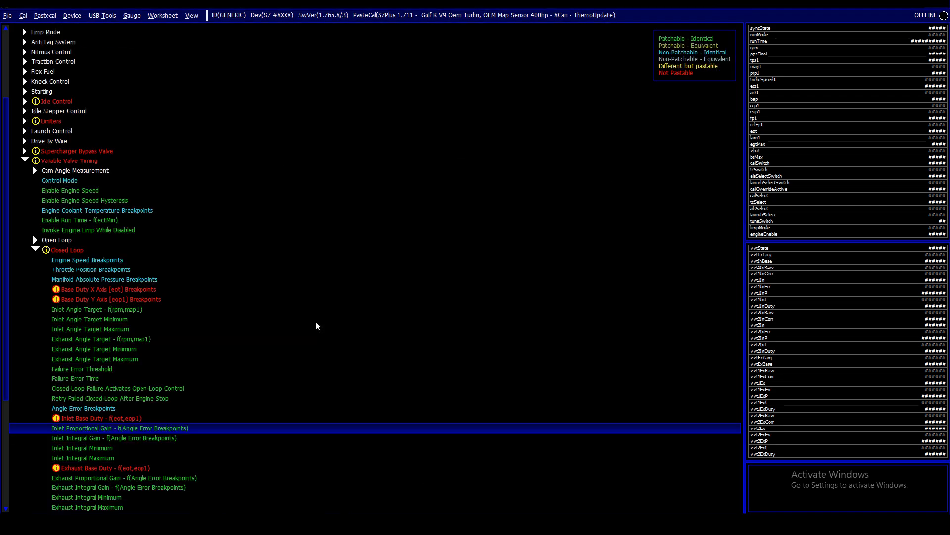
key("Up")
key("Return")
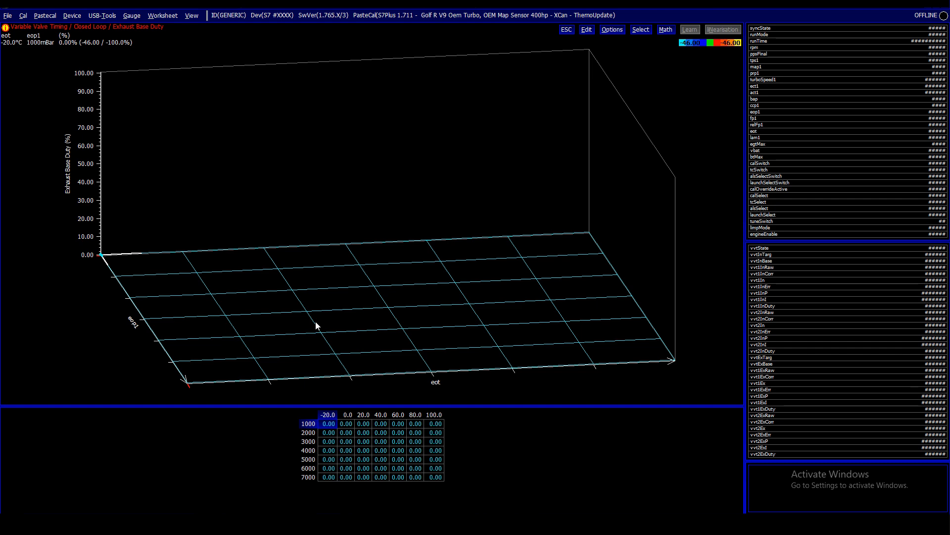
key("ctrl+a")
type("=")
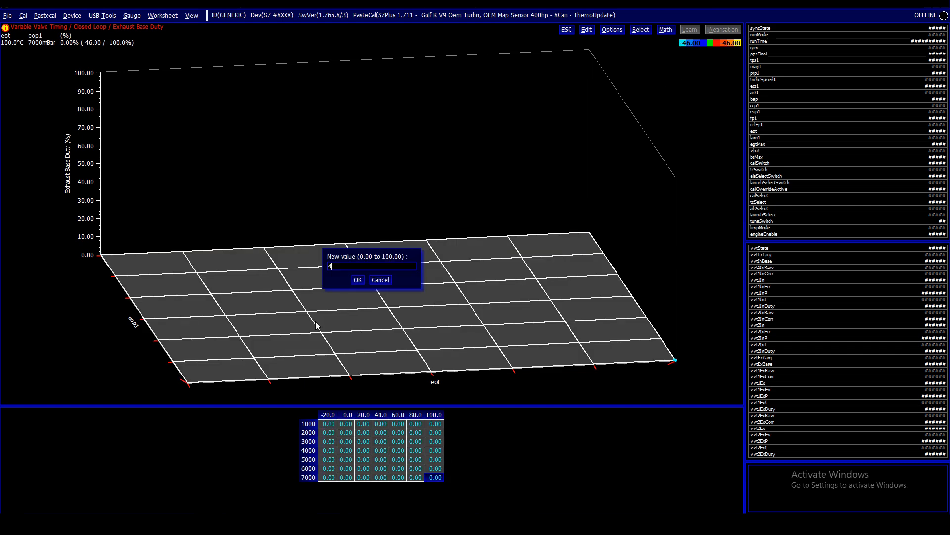
type("46")
key("Return")
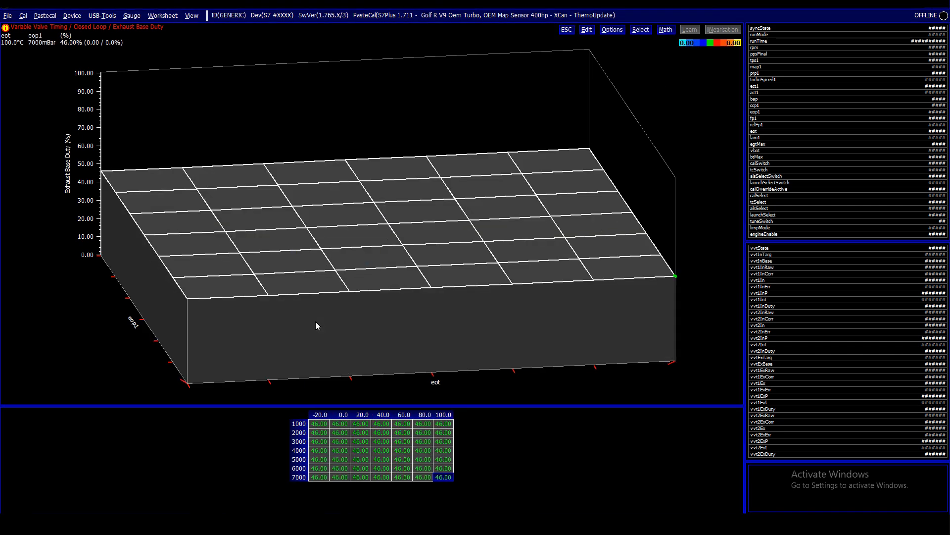
key("Escape")
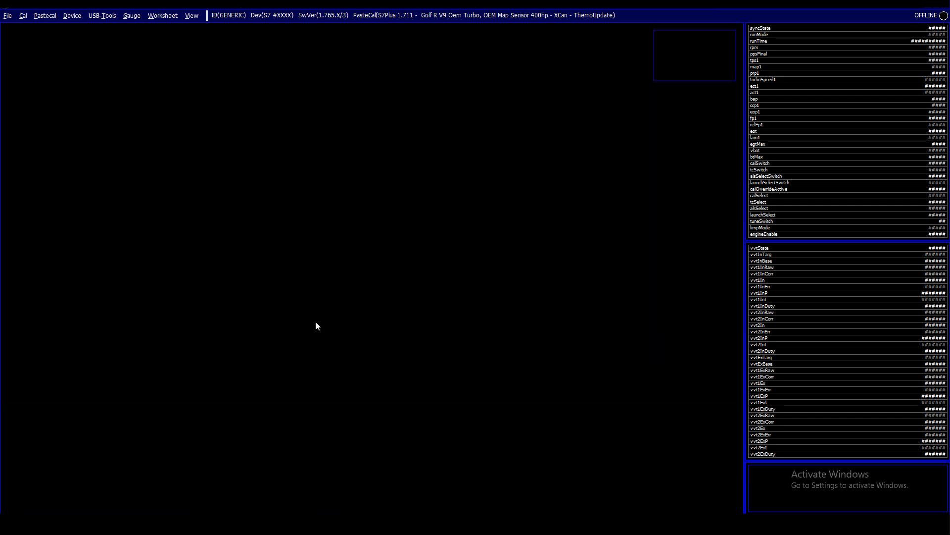
- Clear the loaded PasteCal and collapse the Closed Loop subgroup of Variable Valve Timing
key("alt+p")
key("c")
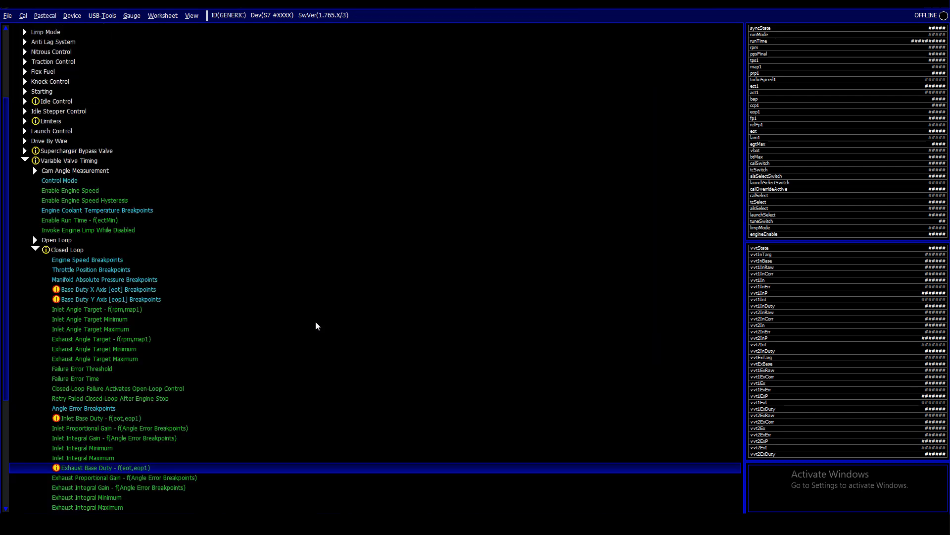
key("Up")
key("Up")
key("Up")
key("Up")
key("Up")
key("Up")
key("Up")
key("Up")
key("Up")
key("Up")
key("Up")
key("Up")
key("Up")
key("Up")
key("Up")
key("Up")
key("Up")
key("Up")
key("Up")
key("Up")
key("Up")
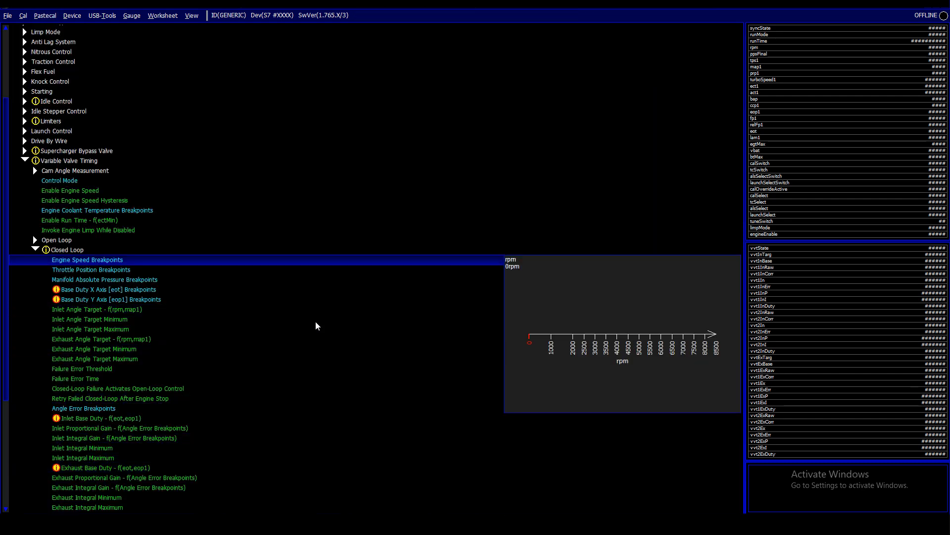
key("Left")
- Go past Cruise Control in the calibration list and expand the Output Functions group
key("Down")
key("Down")
key("Down")
key("Down")
key("Down")
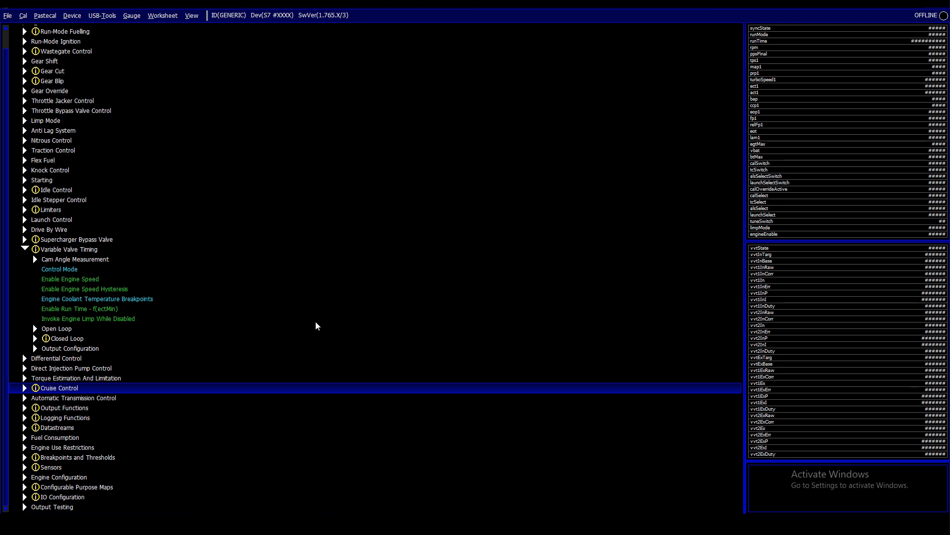
key("Down")
key("Down")
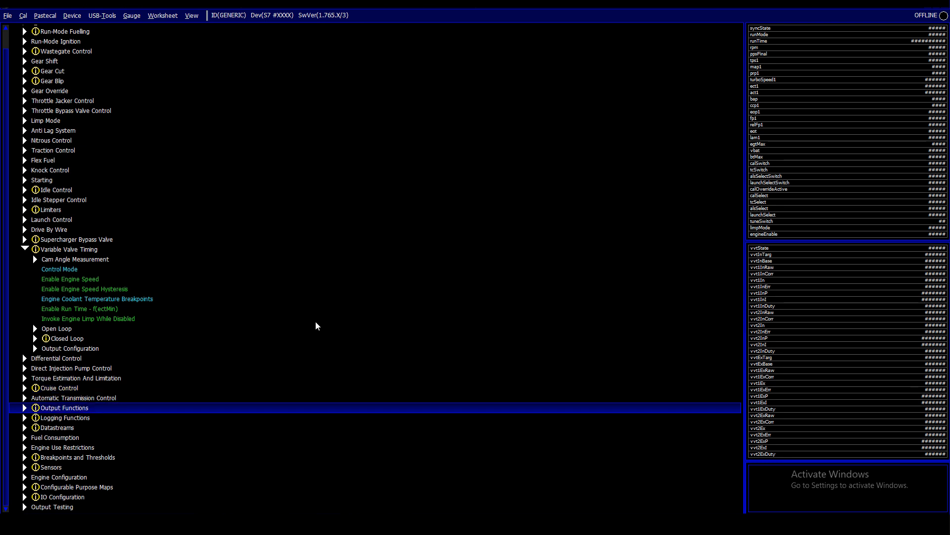
key("Right")
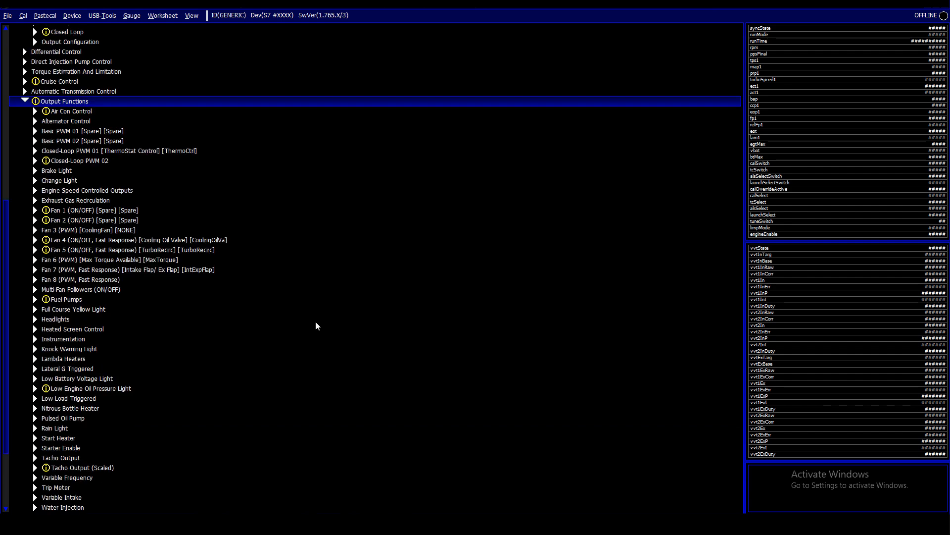
- Go past Closed-Loop PWM 02 in Output Functions and expand the Fan 1 (ON/OFF) subgroup
key("Down")
key("Down")
key("Down")
key("Down")
key("Down")
key("Down")
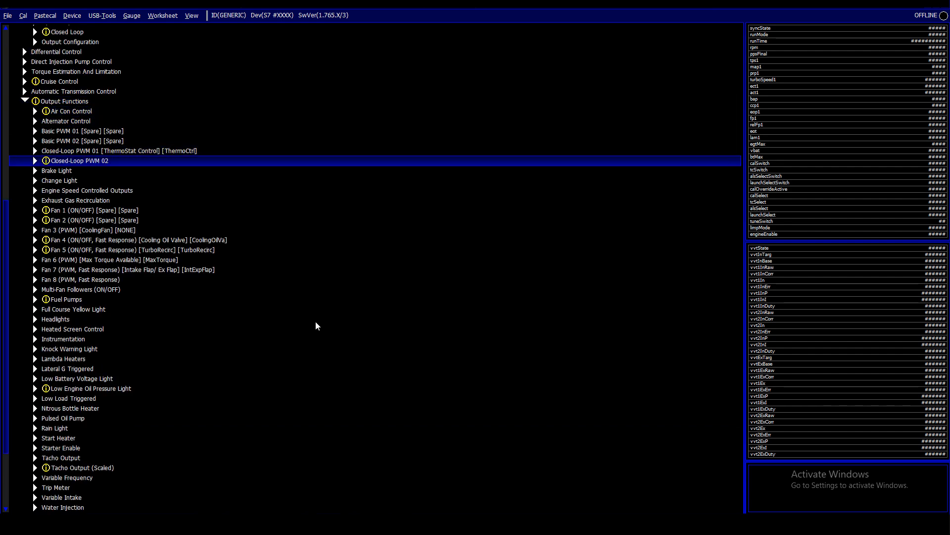
key("Down")
key("Down")
key("Down")
key("Down")
key("Down")
key("Right")
- Review the Fan 1 settings from the Turn On When [rpm] condition through the PWM Frequency and duty entries
key("Down")
key("Down")
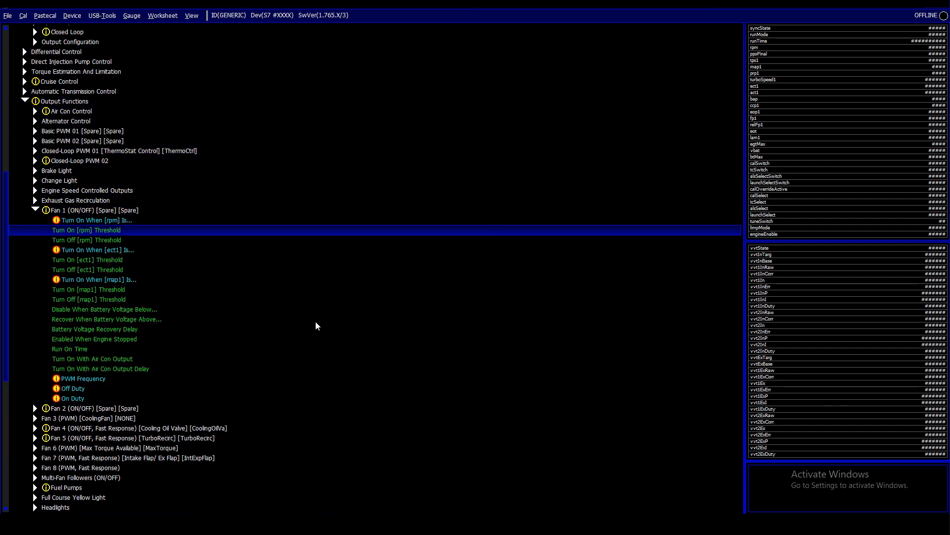
key("Down")
key("Down")
key("Down")
key("Down")
key("Down")
key("Down")
key("Down")
key("Down")
key("Down")
key("Down")
key("Down")
key("Down")
key("Down")
key("Down")
key("Down")
key("Down")
key("Up")
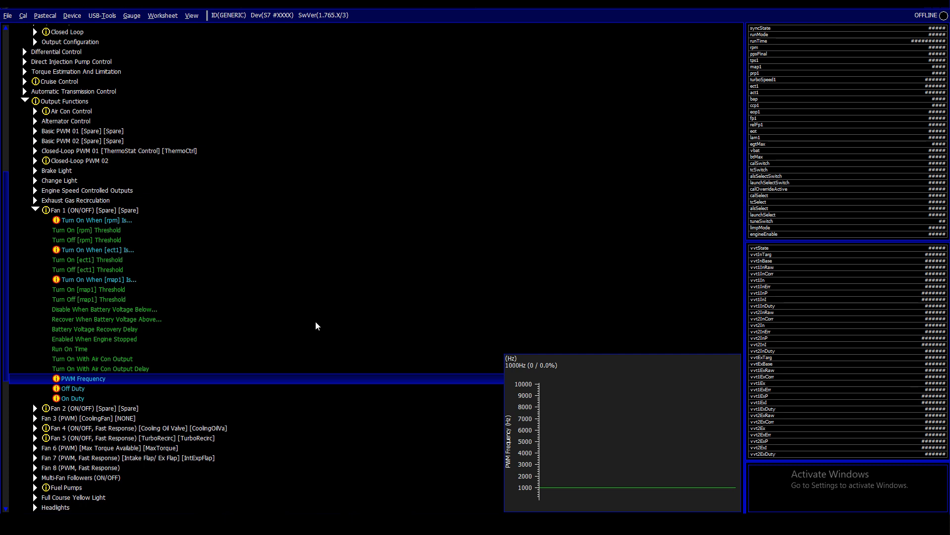
key("Down")
- Go back up through the Fan 1 settings and collapse the Fan 1 (ON/OFF) subgroup
key("Up")
key("Up")
key("Up")
key("Up")
key("Up")
key("Up")
key("Up")
key("Up")
key("Up")
key("Up")
key("Up")
key("Up")
key("Up")
key("Up")
key("Up")
key("Up")
key("Up")
key("Up")
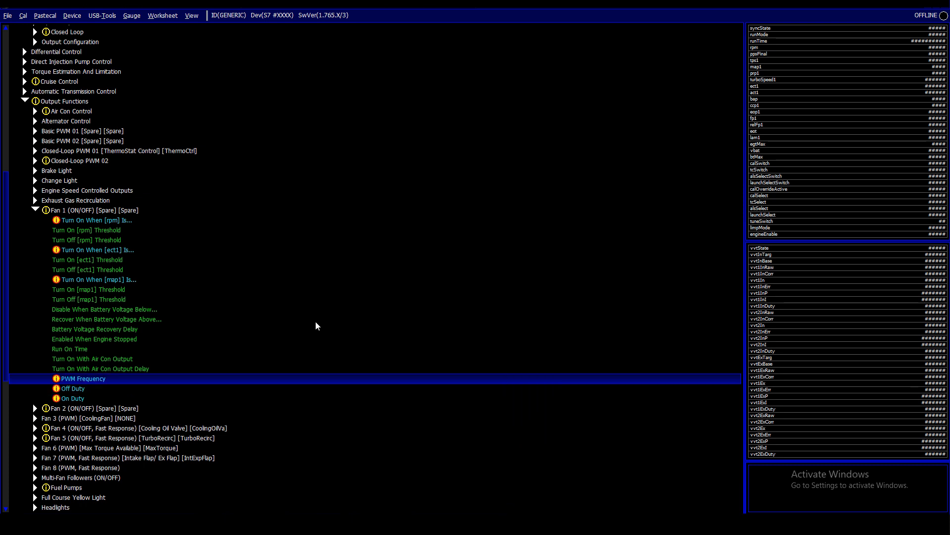
key("Left")
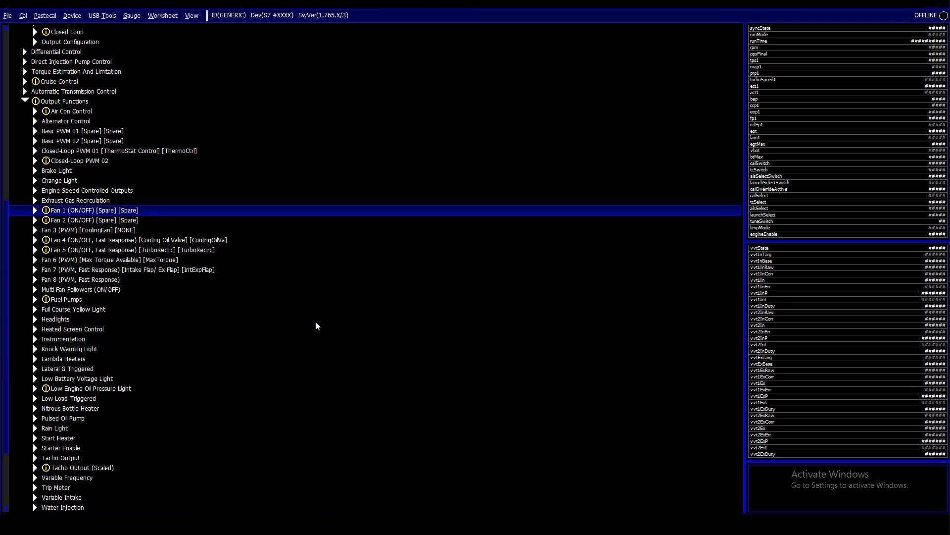
- Go past the remaining fan subgroups and expand the Fuel Pumps subgroup
key("Down")
key("Down")
key("Down")
key("Down")
key("Down")
key("Down")
key("Down")
key("Down")
key("Down")
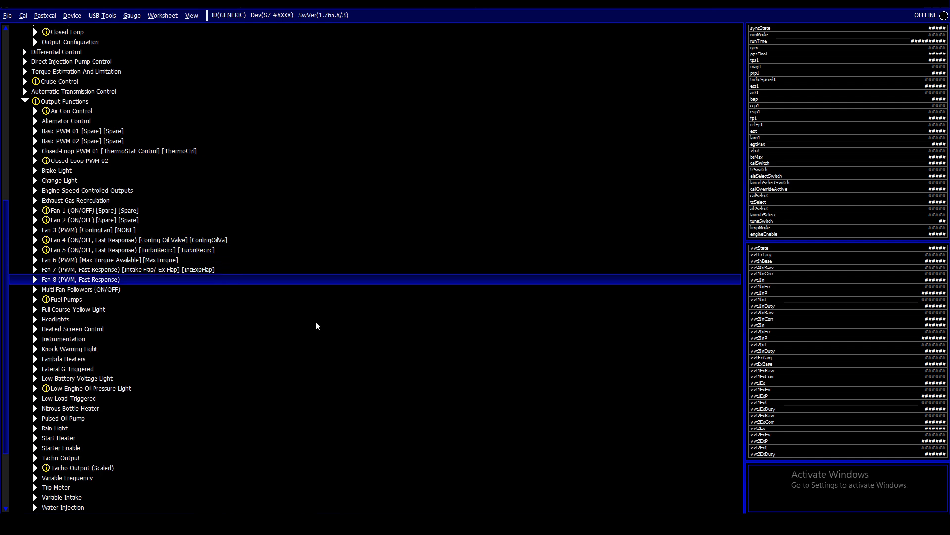
key("Right")
- Go past the general Fuel Pumps settings and expand Fuel Pump 1 PWM Control
key("Down")
key("Down")
key("Down")
key("Down")
key("Down")
key("Down")
key("Down")
key("Down")
key("Down")
key("Down")
key("Right")
- Review the Fuel Pump 1 PWM Control entries from PWM Pump Control Enable onward and preview the 1A Output Duty Linearisation curve
key("Down")
key("Down")
key("Down")
key("Down")
key("Down")
key("Down")
key("Down")
key("Down")
key("Down")
key("Down")
key("Down")
key("Down")
key("Down")
key("Down")
key("Down")
key("Down")
key("Down")
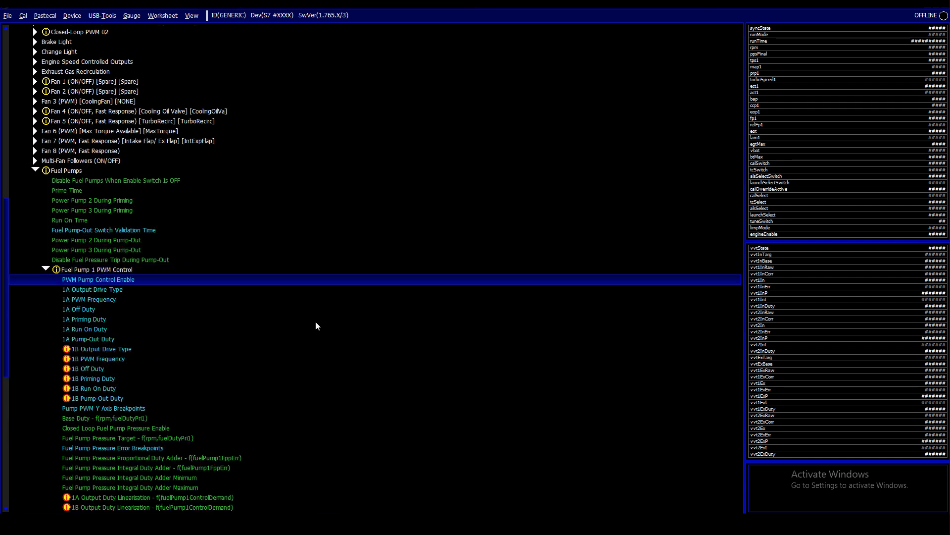
key("Down")
key("Down")
key("Down")
key("Down")
key("Down")
key("Down")
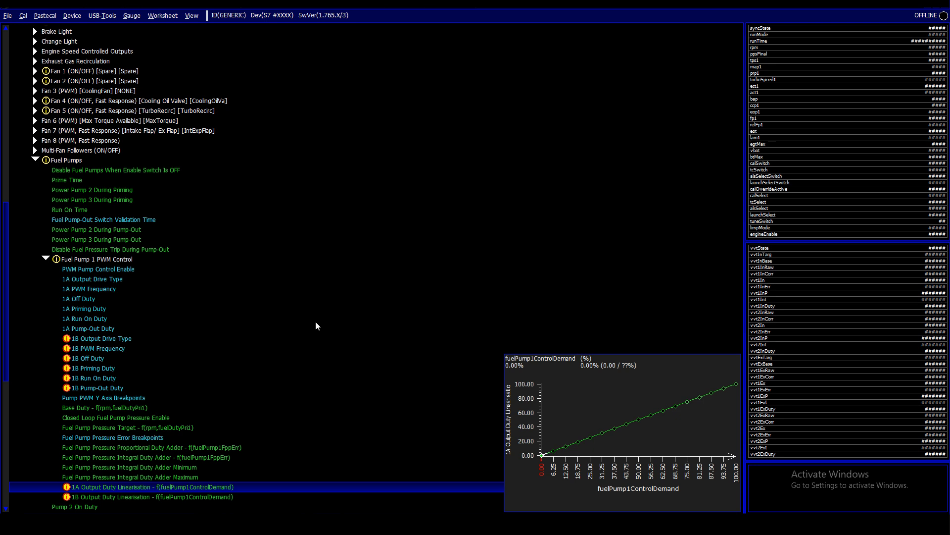
- Review the flagged 1B output entries of Fuel Pump 1 PWM Control and preview the 1B PWM Frequency setting
key("Up")
key("Up")
key("Up")
key("Up")
key("Up")
key("Up")
key("Up")
key("Up")
key("Up")
key("Up")
key("Up")
key("Up")
key("Up")
key("Up")
key("Down")
key("Down")
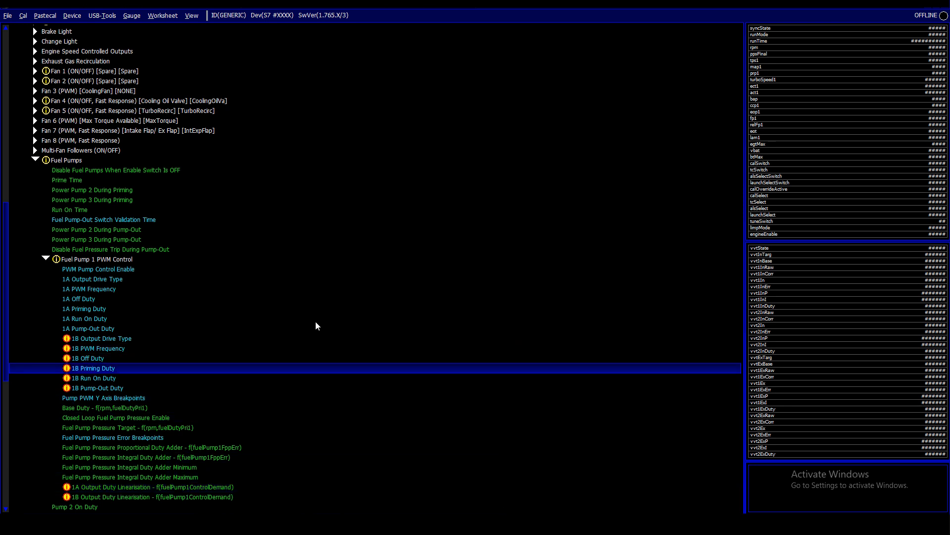
key("Up")
key("Up")
key("Up")
key("Down")
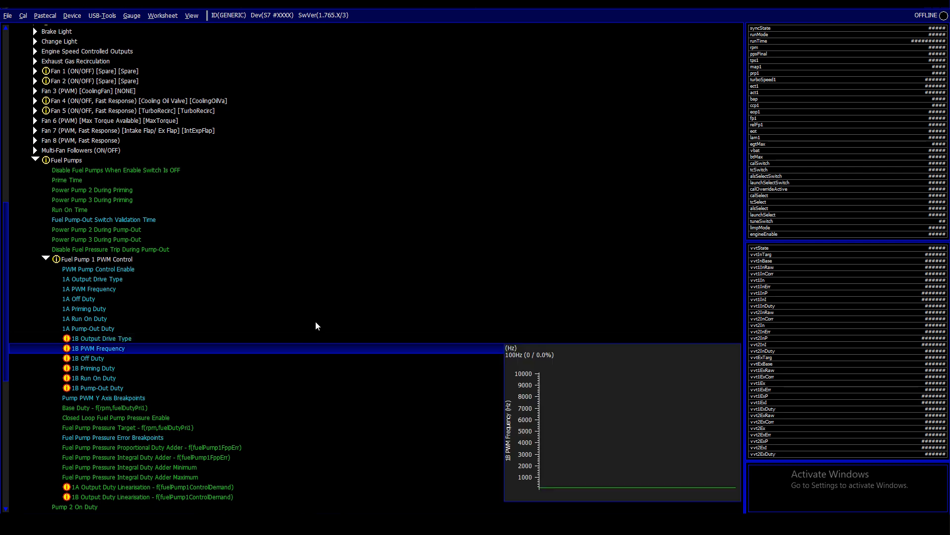
- Go down through the remaining 1B duty and pump pressure entries to the 1A Output Duty Linearisation curve
key("Down")
key("Down")
key("Down")
key("Down")
key("Down")
key("Down")
key("Down")
key("Down")
key("Down")
key("Down")
key("Down")
key("Down")
key("Down")
key("Down")
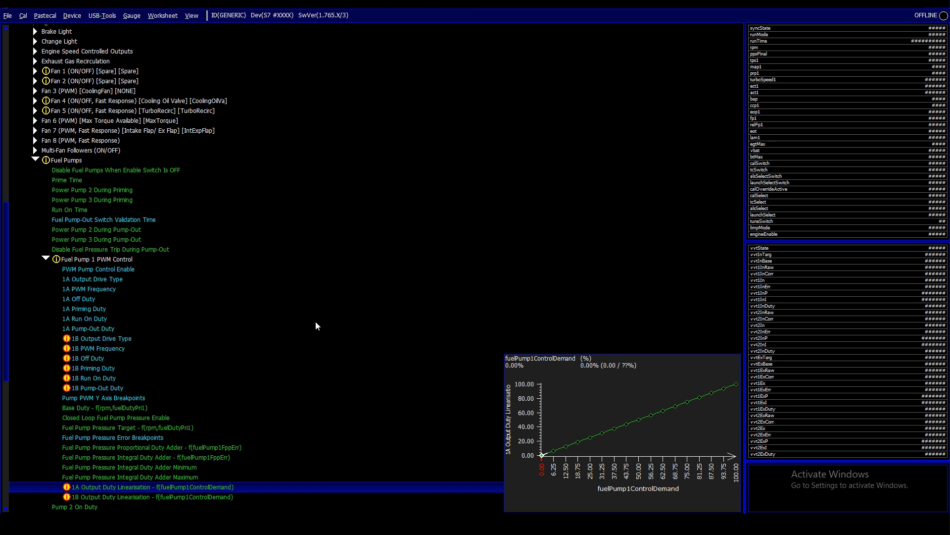
- Go back up through the pump entries and collapse Fuel Pump 1 PWM Control
key("Up")
key("Up")
key("Up")
key("Up")
key("Up")
key("Up")
key("Up")
key("Up")
key("Up")
key("Up")
key("Up")
key("Up")
key("Up")
key("Up")
key("Up")
key("Up")
key("Up")
key("Up")
key("Up")
key("Up")
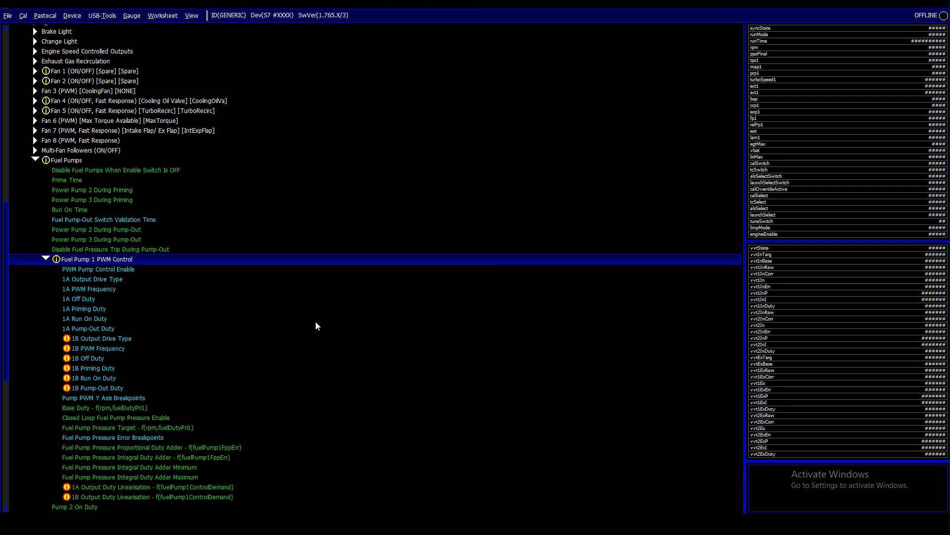
key("Left")
- Go past the Pump 2 and 3 duty settings and the other output subgroups, and briefly open Tacho Output (Scaled)
key("Down")
key("Down")
key("Down")
key("Down")
key("Down")
key("Down")
key("Down")
key("Down")
key("Down")
key("Down")
key("Down")
key("Down")
key("Down")
key("Down")
key("Down")
key("Down")
key("Down")
key("Down")
key("Down")
key("Down")
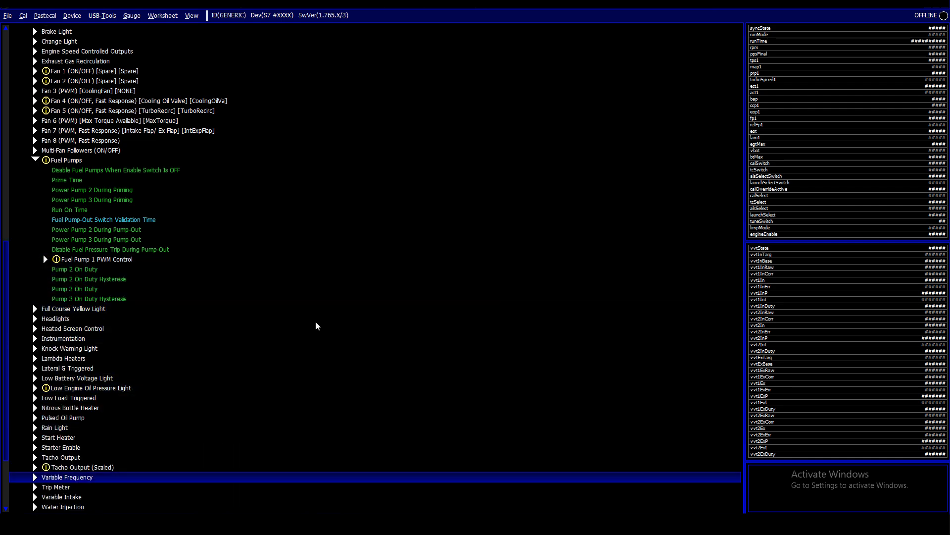
key("Up")
key("Right")
key("Left")
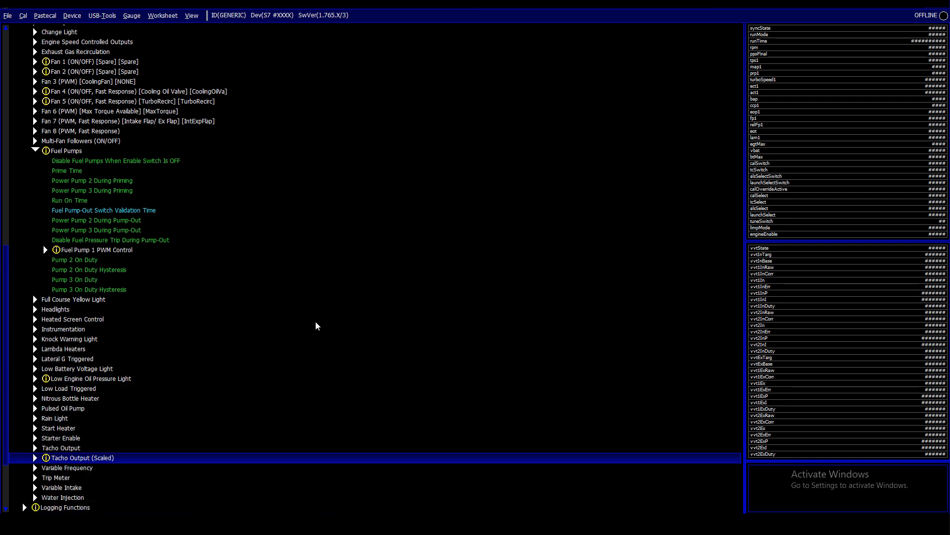
- Look over the groups below Variable Frequency and return to Tacho Output (Scaled)
key("Down")
key("Down")
key("Down")
key("Down")
key("Down")
key("Down")
key("Down")
key("Down")
key("Down")
key("Down")
key("Down")
key("Up")
key("Up")
key("Up")
key("Up")
key("Up")
key("Up")
key("Up")
key("Up")
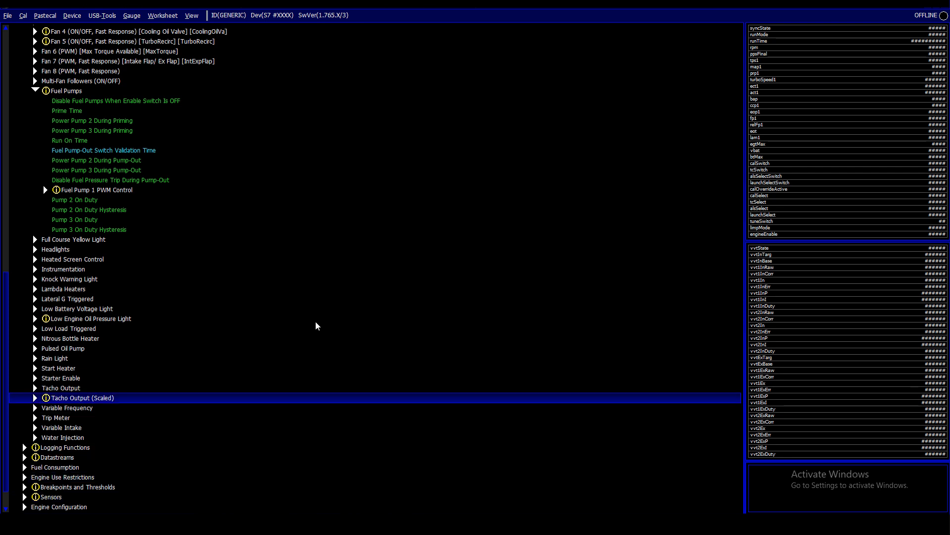
- Expand Tacho Output (Scaled) and review its flagged calSelect indication settings
key("Right")
key("Down")
key("Down")
key("Down")
key("Down")
key("Up")
key("Up")
key("Up")
key("Up")
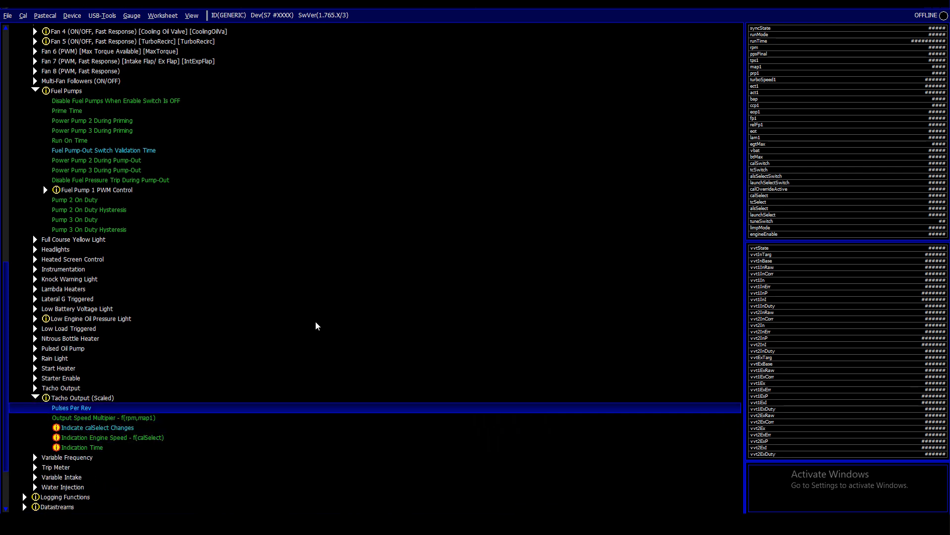
- Collapse Tacho Output (Scaled) and look over the remaining main groups around IO Configuration
key("Left")
key("Down")
key("Down")
key("Down")
key("Down")
key("Down")
key("Down")
key("Down")
key("Down")
key("Down")
key("Down")
key("Down")
key("Down")
key("Down")
key("Down")
key("Up")
key("Up")
key("Up")
key("Up")
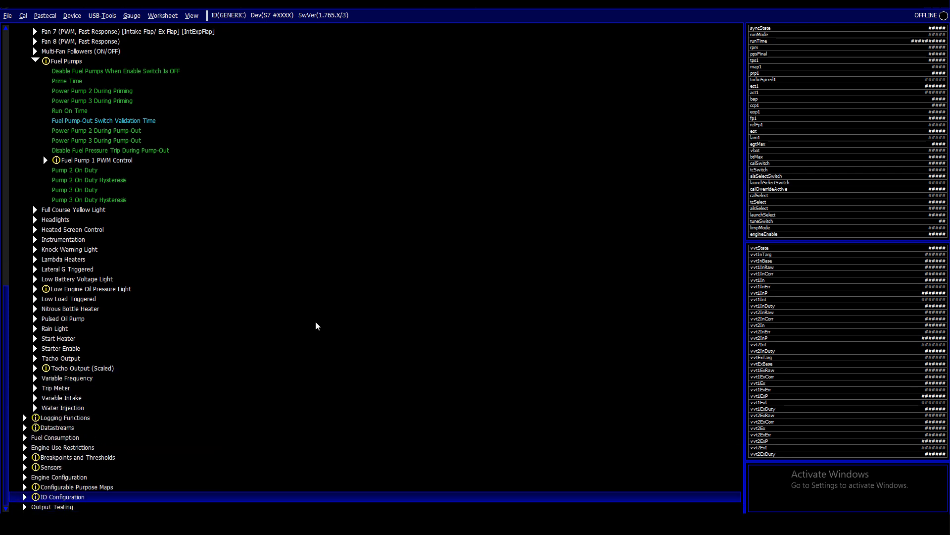
- Expand Sensors, Defined Sensors and Trip Setups, and Acceleration, and review the acceleration sensor entries
key("Right")
key("Down")
key("Right")
key("Down")
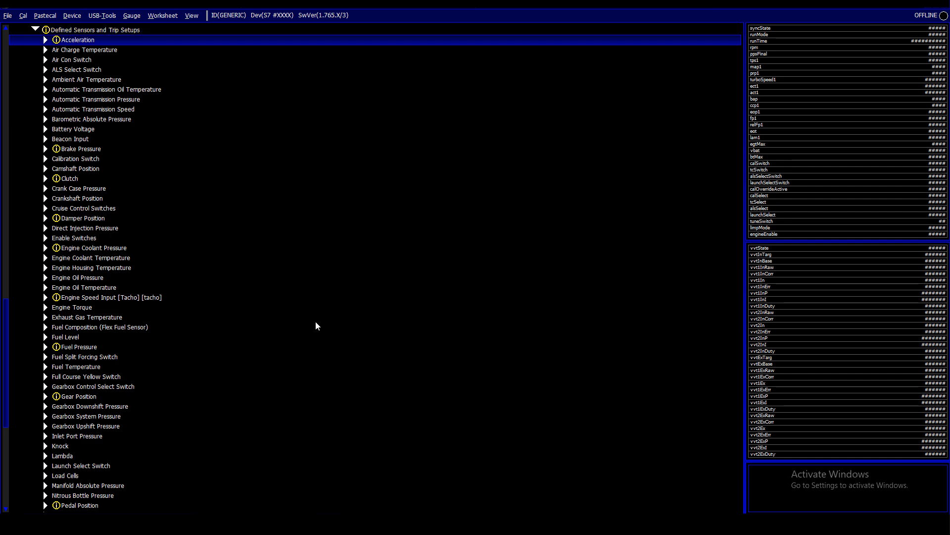
key("Right")
key("Down")
key("Down")
key("Down")
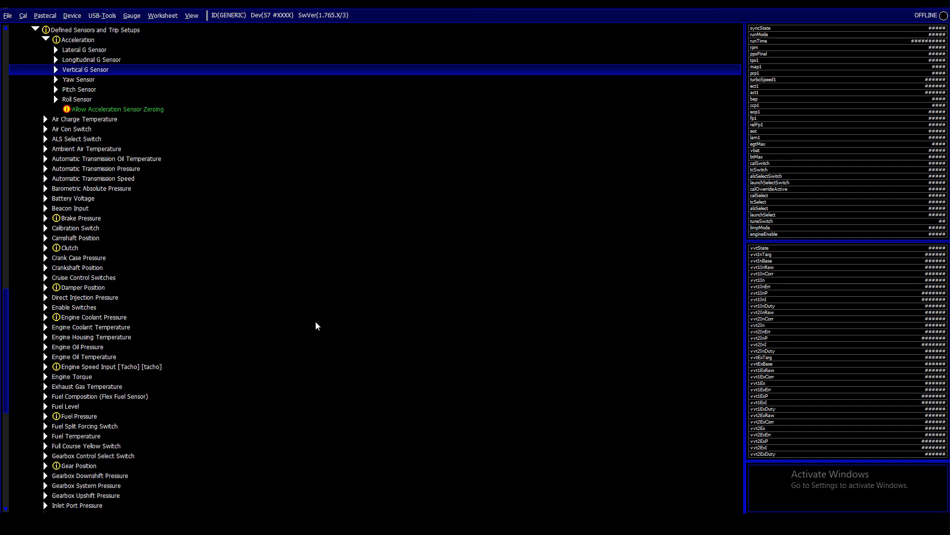
- Collapse Acceleration, Defined Sensors and Trip Setups, and the Sensors group
key("Up")
key("Up")
key("Up")
key("Up")
key("Down")
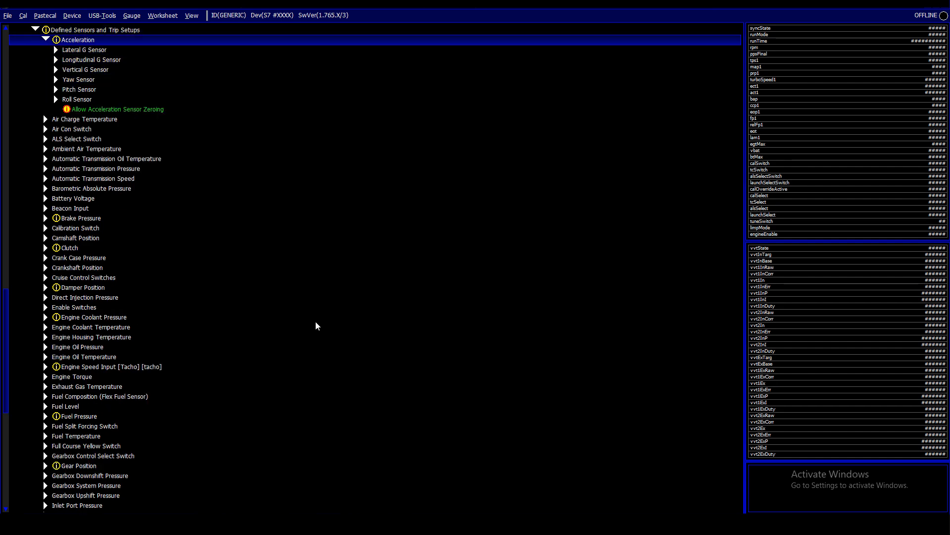
key("Left")
key("Up")
key("Left")
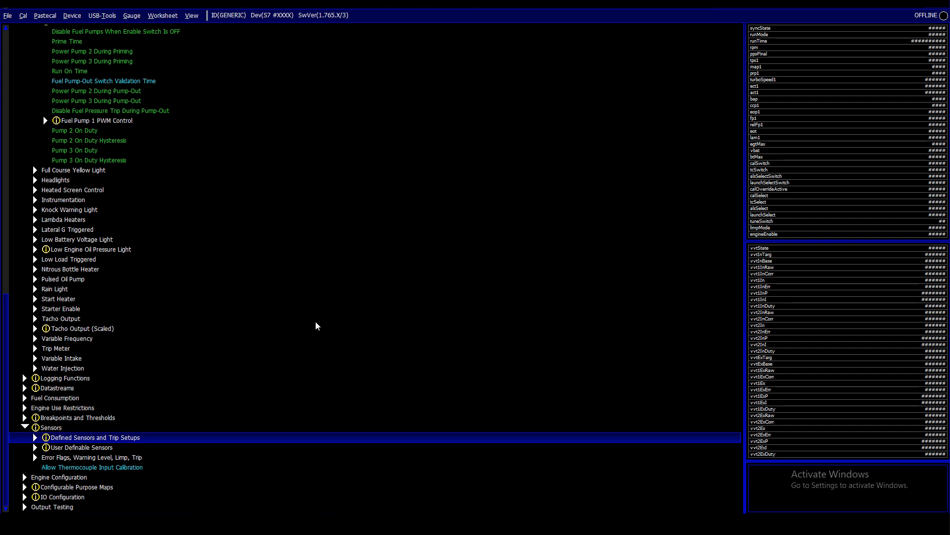
key("Left")
key("Left")
- Expand Configurable Purpose Maps and its 2D subgroup, and select the CM201 duty multiplier map
key("Down")
key("Down")
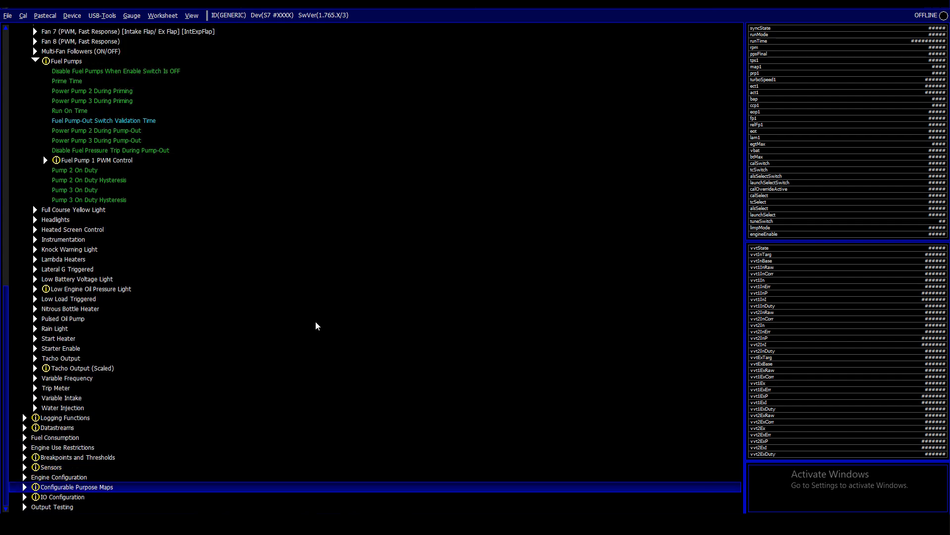
key("Right")
key("Down")
key("Right")
key("Down")
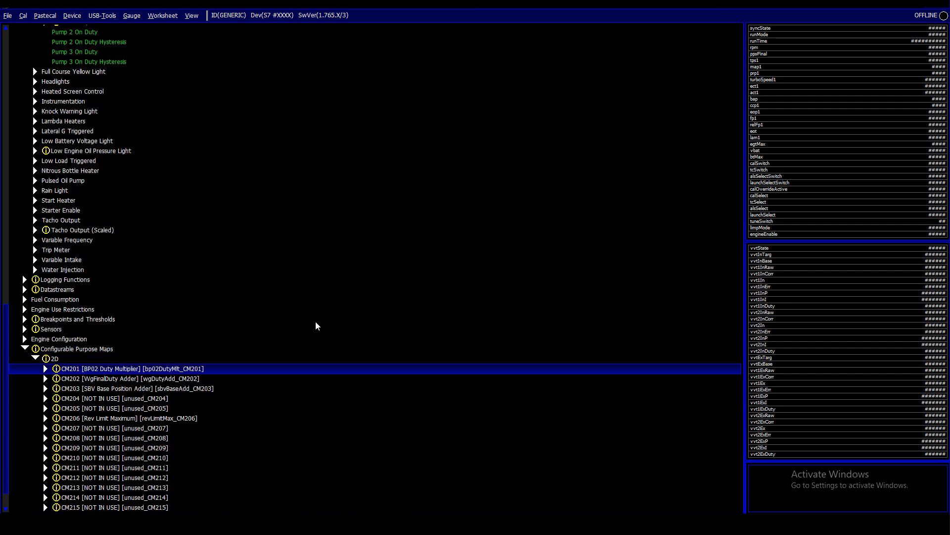
- Review the configurable 2D maps CM201 to CM215 for maps that are in use
key("Down")
key("Down")
key("Down")
key("Down")
key("Down")
key("Down")
key("Down")
key("Down")
key("Down")
key("Down")
key("Down")
key("Down")
key("Down")
key("Down")
key("Down")
key("Down")
key("Up")
key("Up")
key("Up")
key("Up")
key("Up")
key("Up")
key("Up")
key("Up")
key("Up")
key("Up")
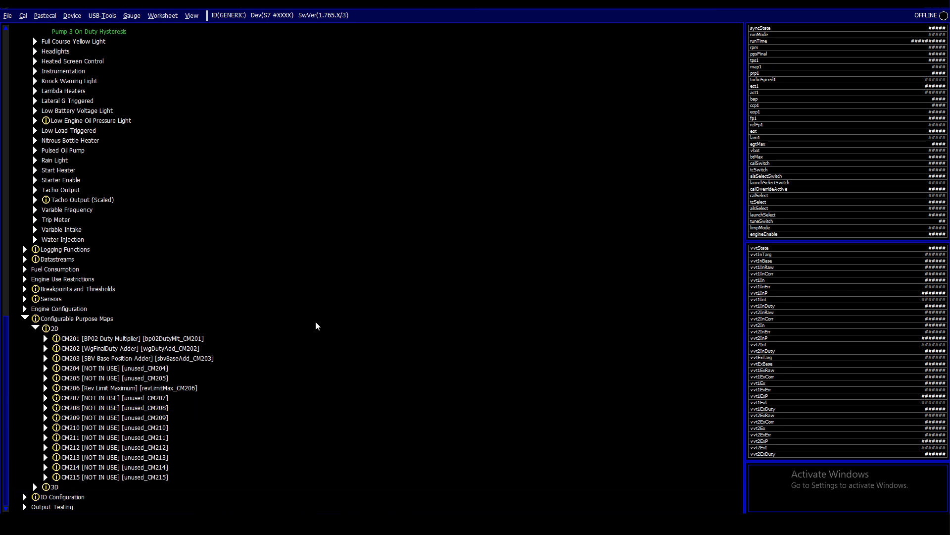
- Expand the unused CM207 map, inspect its values and new switchable options, and collapse it again
key("Right")
key("Down")
key("Down")
key("Down")
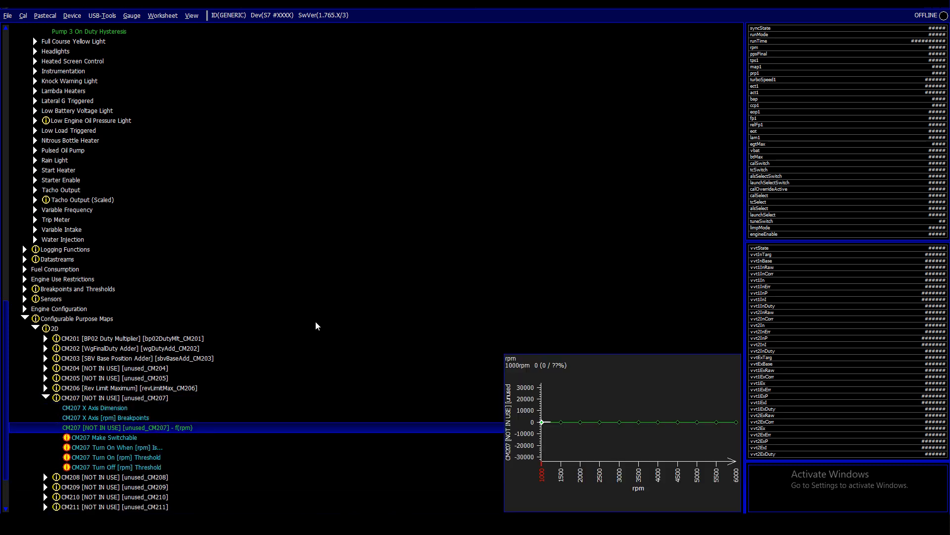
key("Down")
key("Up")
key("Up")
key("Up")
key("Up")
key("Left")
- Collapse the 2D subgroup of Configurable Purpose Maps
key("Up")
key("Up")
key("Up")
key("Up")
key("Up")
key("Up")
key("Up")
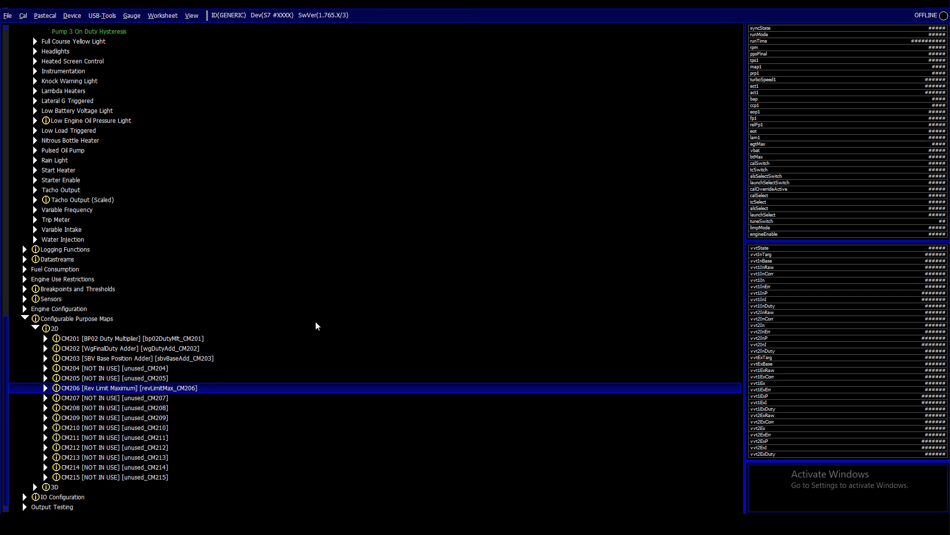
key("Left")
- Expand IO Configuration and open the Pin Assignments table
key("Down")
key("Down")
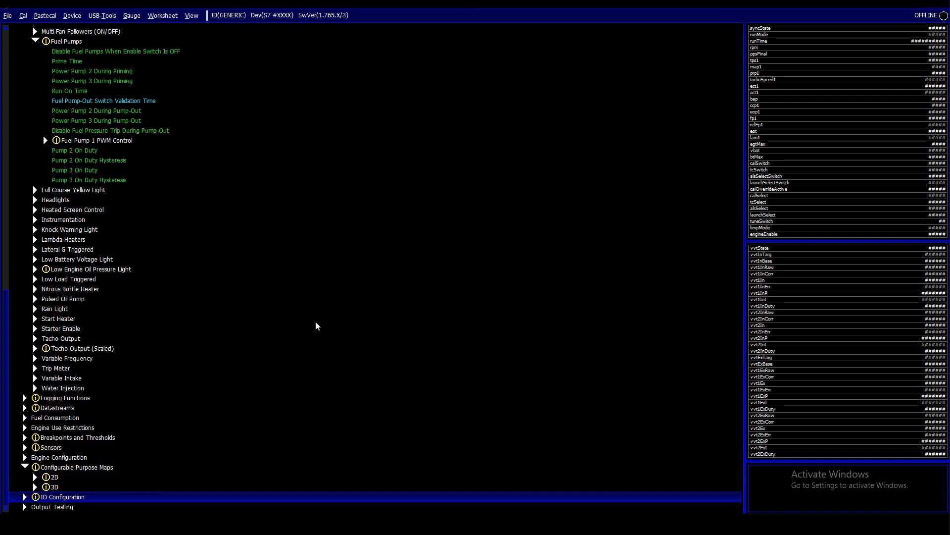
key("Right")
key("Down")
key("Return")
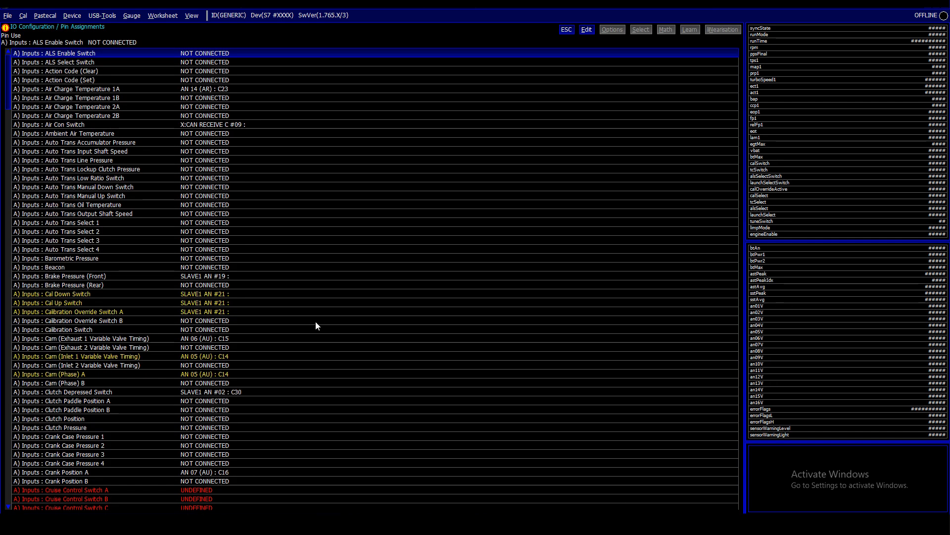
- Page through the input pin assignments and check for undefined entries
key("Page_Down")
key("Page_Down")
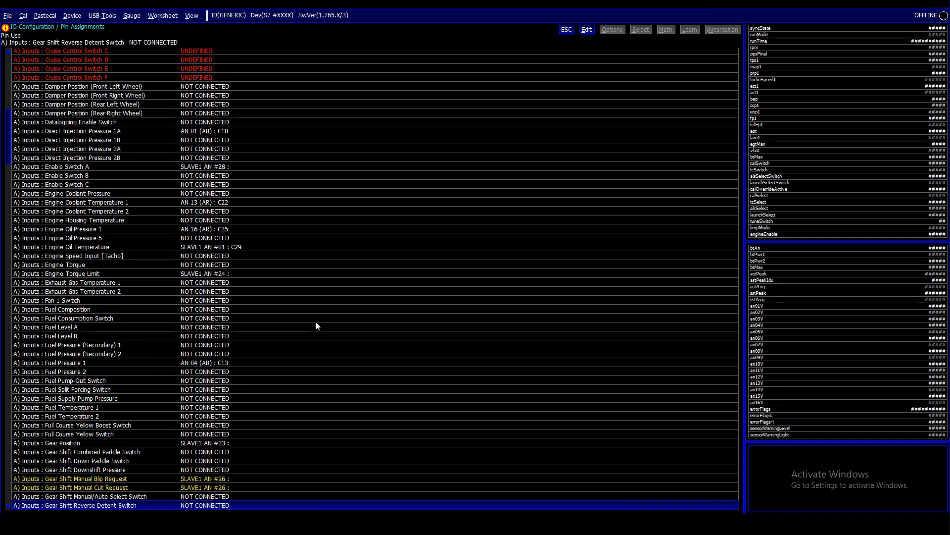
key("Page_Down")
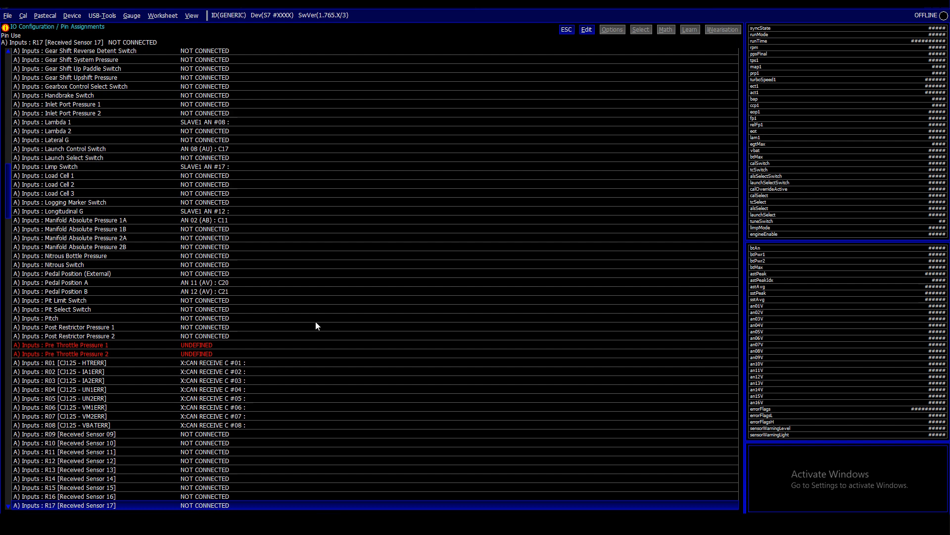
key("Page_Up")
key("Page_Up")
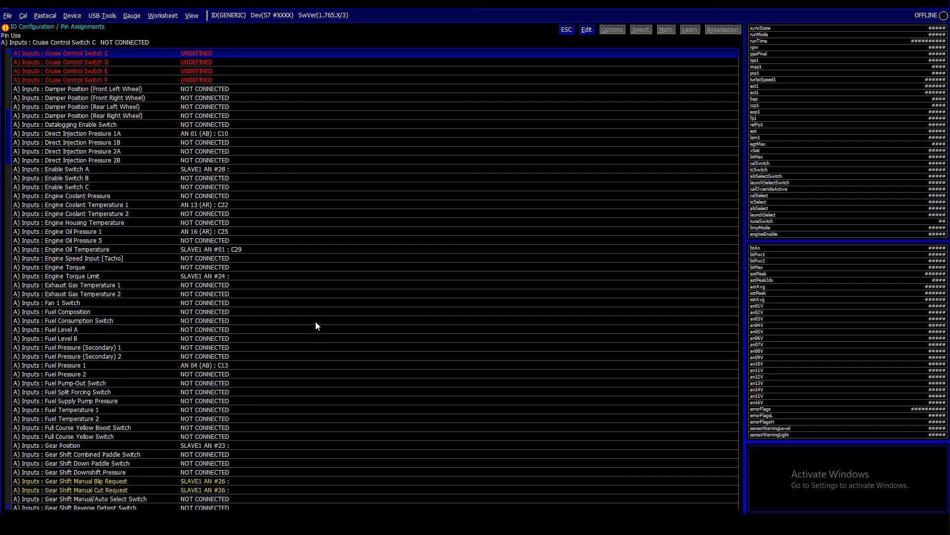
- Examine the undefined Cruise Control Switch inputs A to F in the pin assignments
key("Up")
key("Up")
key("Up")
key("Up")
key("Up")
key("Up")
key("Down")
key("Down")
key("Down")
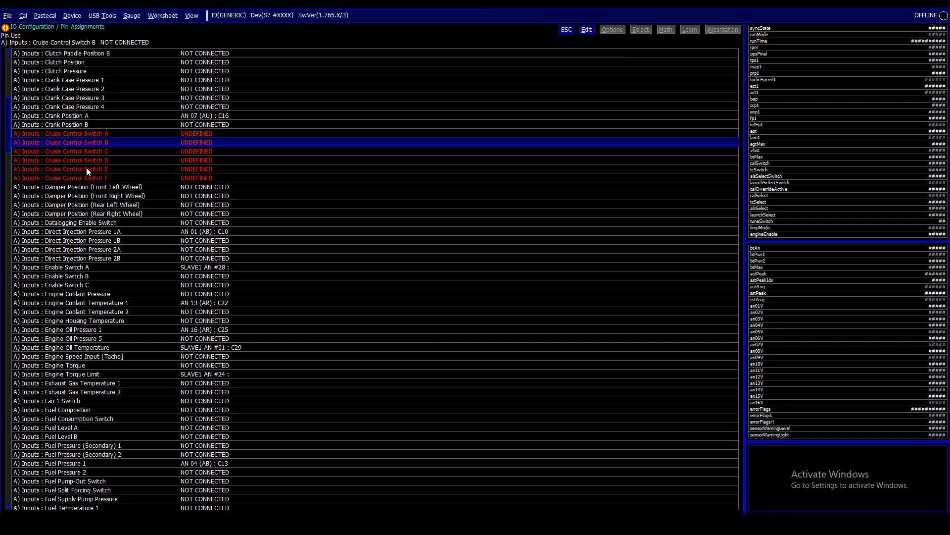
key("Up")
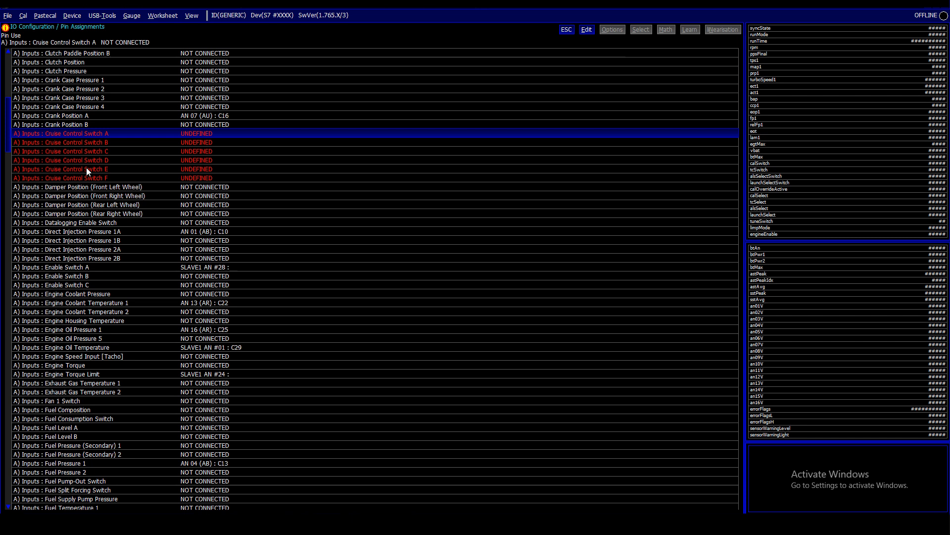
key("Up")
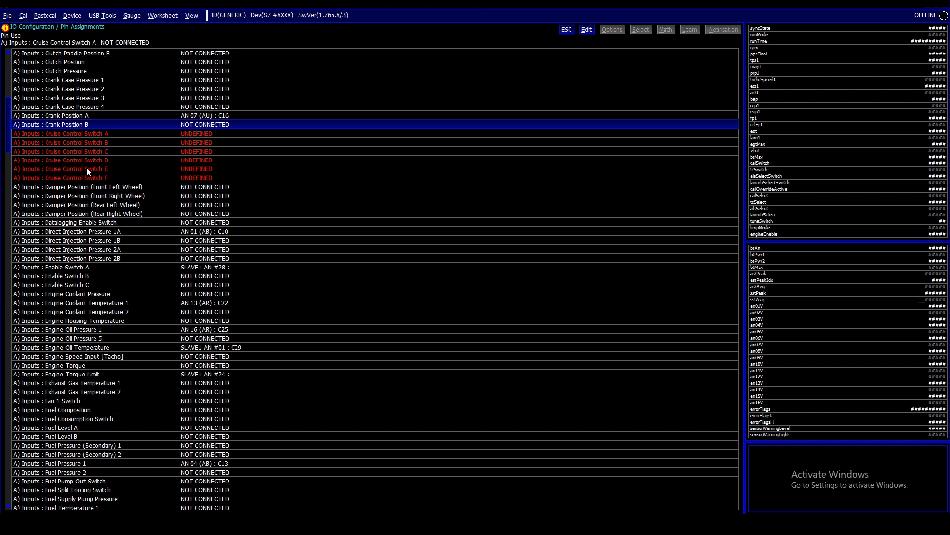
- Go back up the input list and examine the shared pin assignment of Cal Down Switch
key("Up")
key("Up")
key("Up")
key("Up")
key("Up")
key("Up")
key("Up")
key("Up")
key("Up")
key("Up")
key("Up")
key("Up")
key("Up")
key("Up")
key("Up")
key("Up")
key("Up")
key("Up")
key("Up")
key("Up")
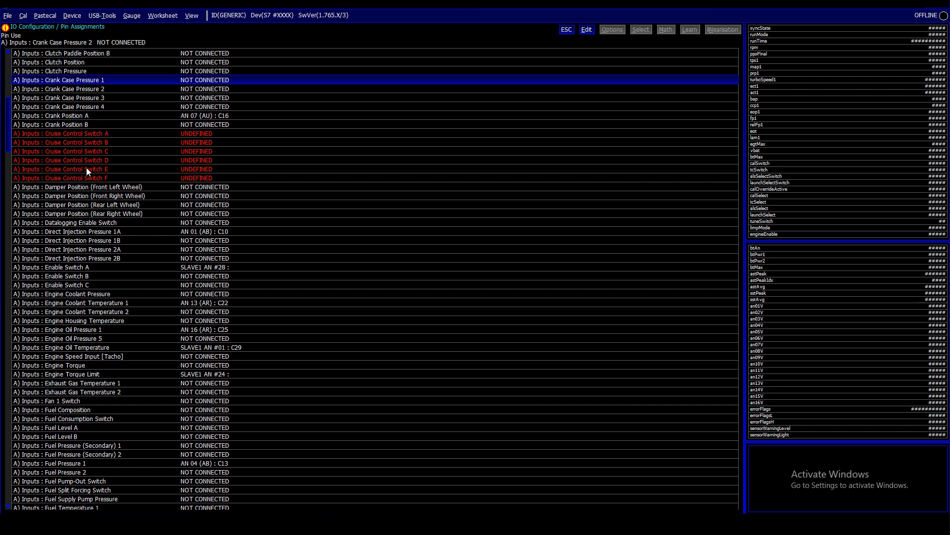
key("Down")
key("Up")
key("Up")
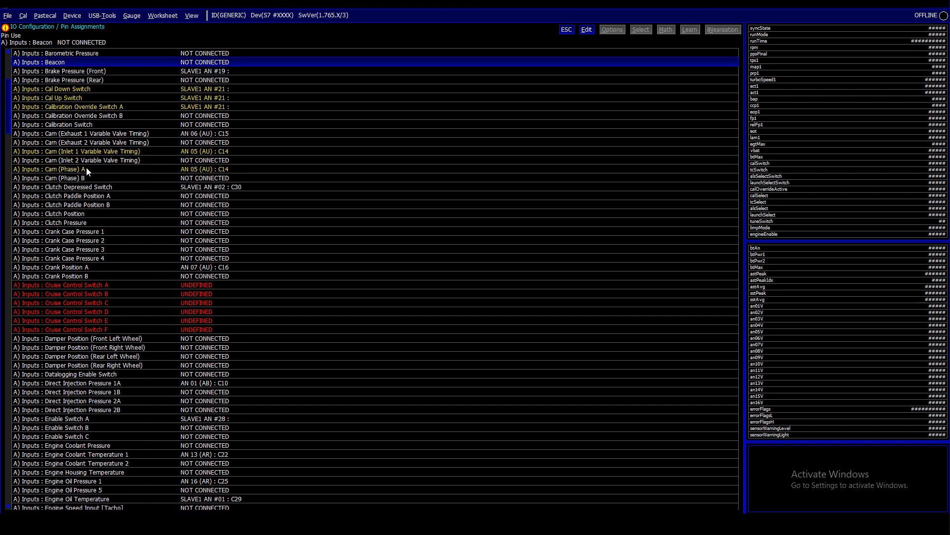
key("Down")
key("Down")
key("Down")
key("Down")
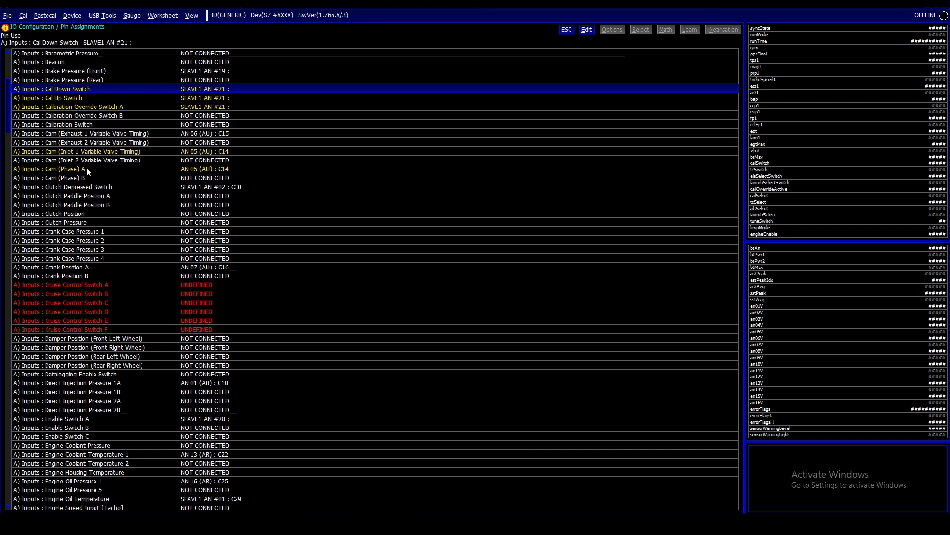
- Return to the Cruise Control Switch A input and look over the assignments in between
key("Down")
key("Down")
key("Down")
key("Down")
key("Down")
key("Down")
key("Down")
key("Down")
key("Down")
key("Down")
key("Down")
key("Down")
key("Down")
key("Down")
key("Down")
key("Down")
key("Down")
key("Down")
key("Down")
key("Down")
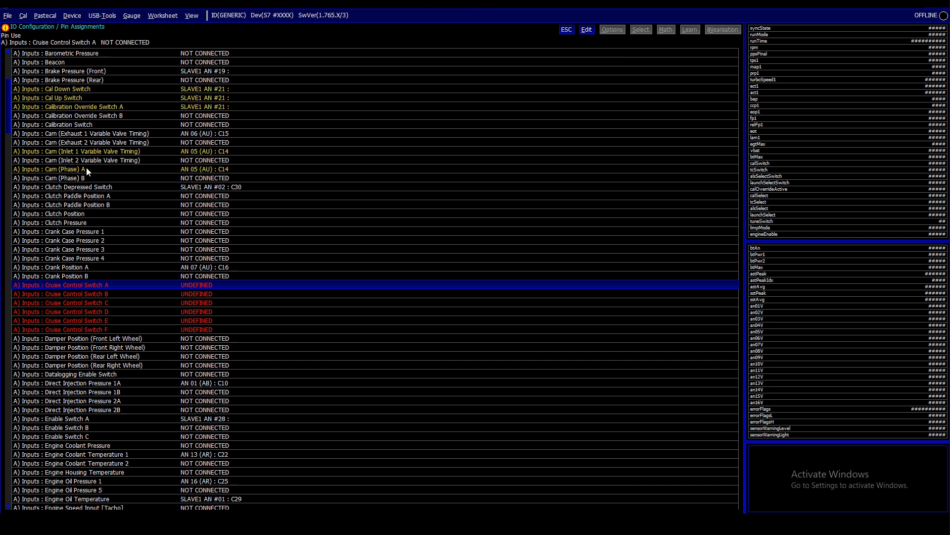
- Close the Pin Assignments table and collapse the IO Configuration group
key("Escape")
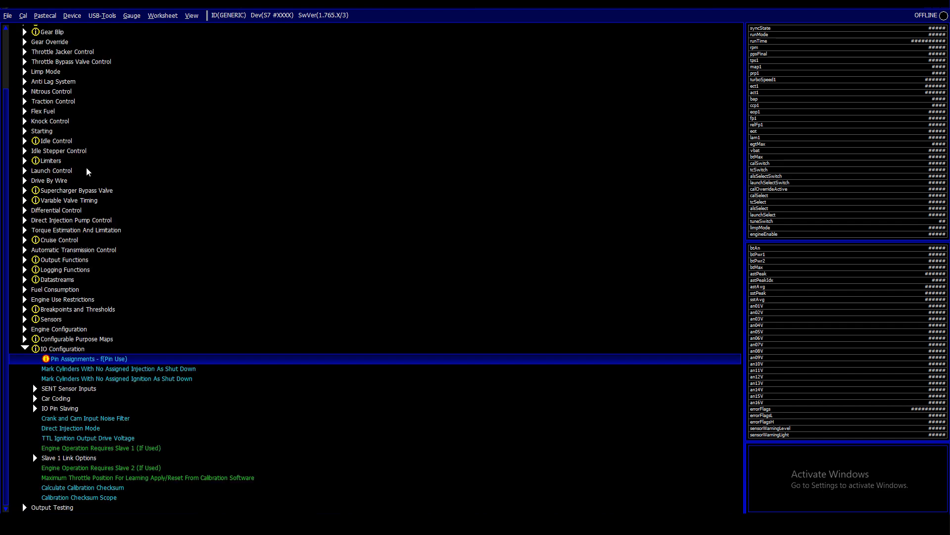
key("Up")
key("Left")
- Expand Datastreams and review its subgroups from Modified Values down to Syvecs CAN Slave Link
key("Up")
key("Up")
key("Up")
key("Up")
key("Up")
key("Up")
key("Up")
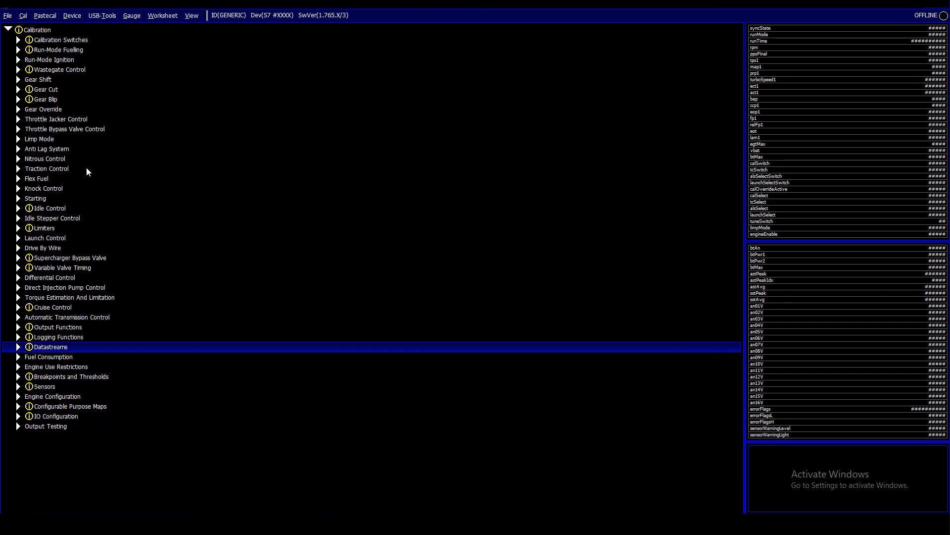
key("Right")
key("Down")
key("Down")
key("Down")
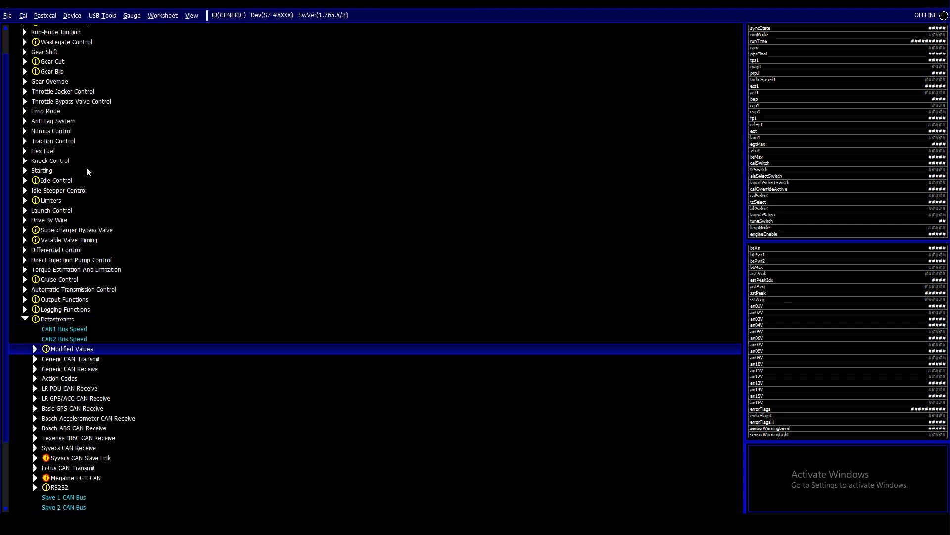
key("Down")
key("Down")
key("Down")
key("Down")
key("Down")
key("Down")
key("Down")
key("Down")
key("Down")
key("Down")
key("Down")
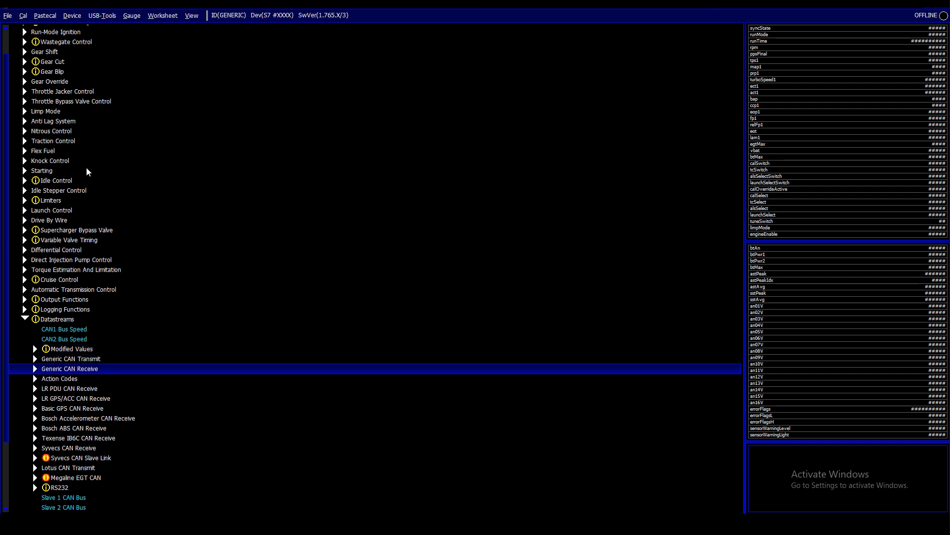
- Expand Syvecs CAN Slave Link and open its Frame Content map
key("Right")
key("Down")
key("Down")
key("Down")
key("Return")
- Review the frame and slot assignments in the Syvecs CAN Slave Link Frame Content table
key("Down")
key("Down")
key("Down")
key("Down")
key("Down")
key("Down")
key("Down")
key("Down")
key("Down")
key("Down")
key("Down")
key("Down")
key("Down")
key("Down")
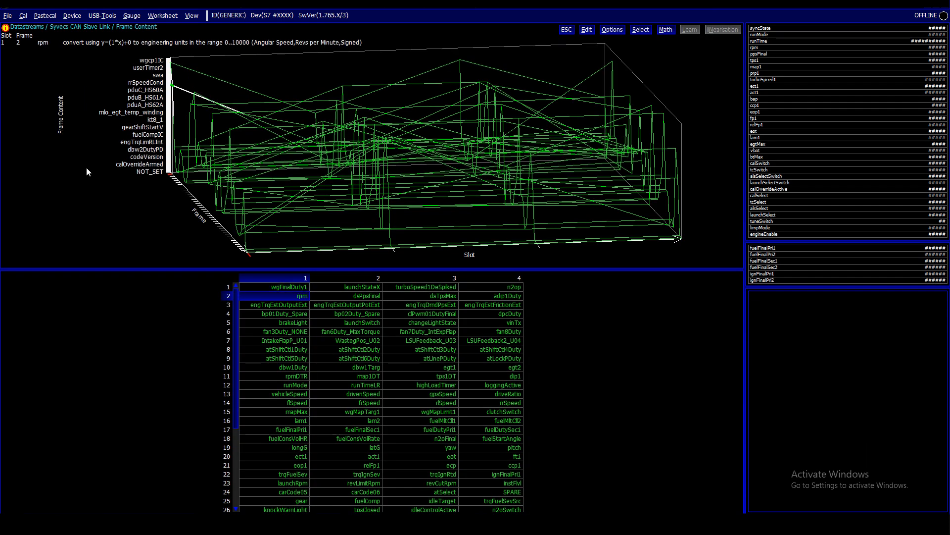
- Go through the slot 1 channels of the CAN Slave Link Frame Content table down to frame 40
key("Down")
key("Down")
key("Down")
key("Down")
key("Down")
key("Down")
key("Down")
key("Down")
key("Down")
key("Down")
key("Down")
key("Down")
key("Down")
key("Down")
key("Down")
key("Down")
key("Down")
key("Down")
key("Down")
key("Down")
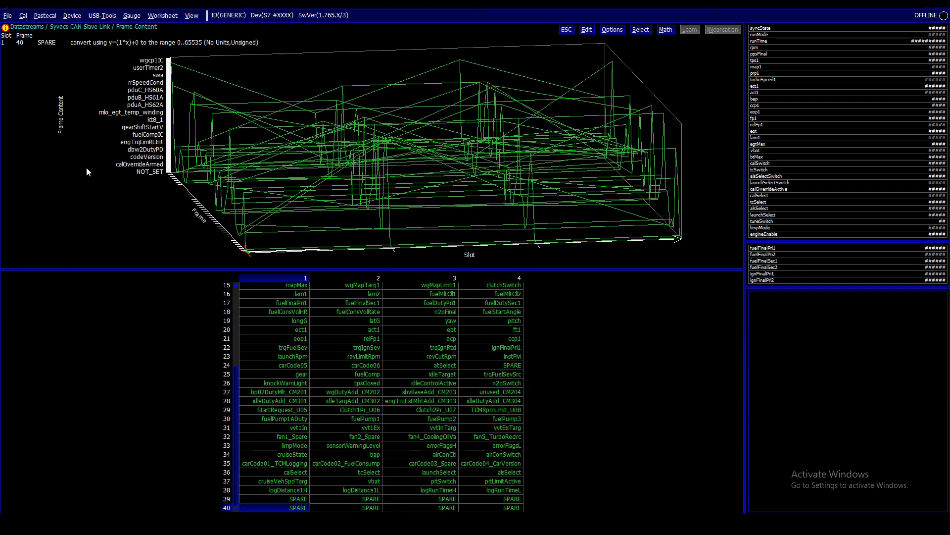
- Set slot 1 of frame 37 in the Frame Content table to cruiseVehSpdWish and close the table
key("Up")
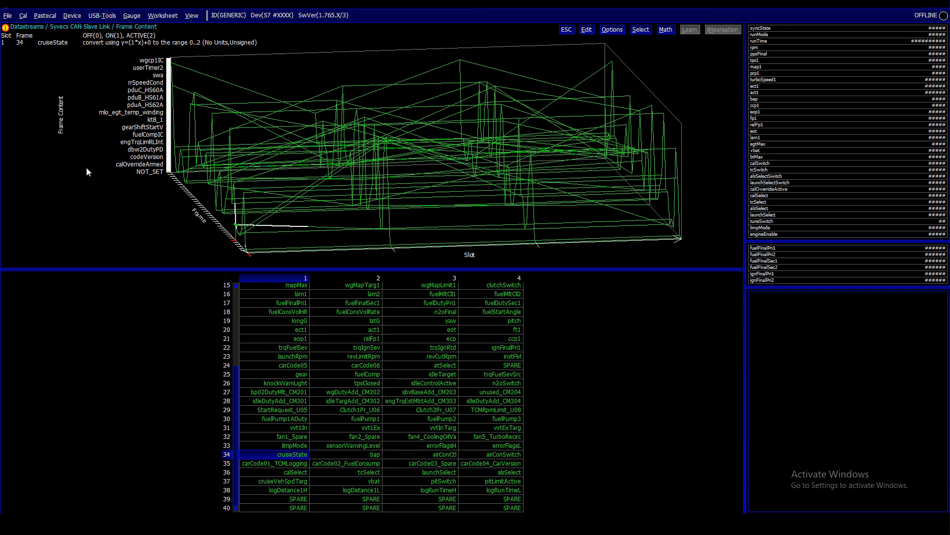
key("Down")
key("Down")
key("Down")
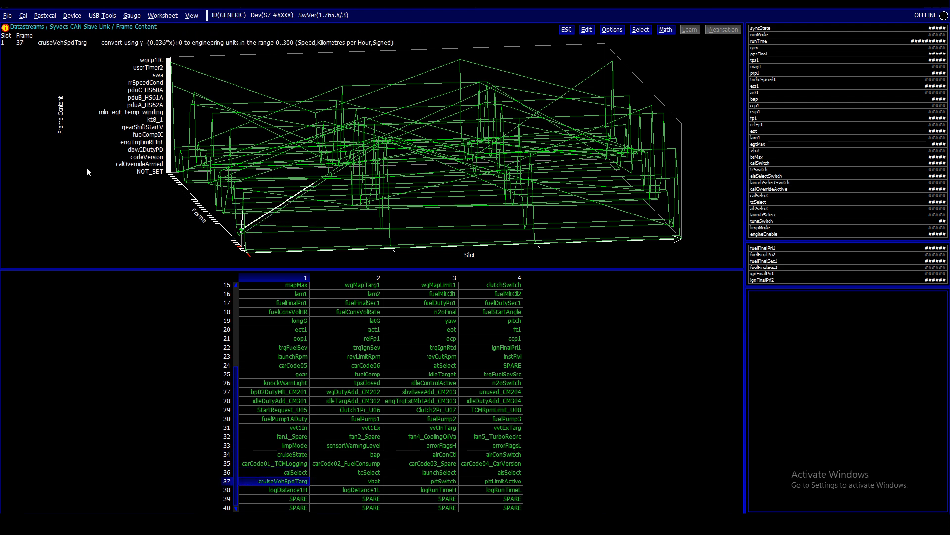
key("Return")
type("wish")
key("Return")
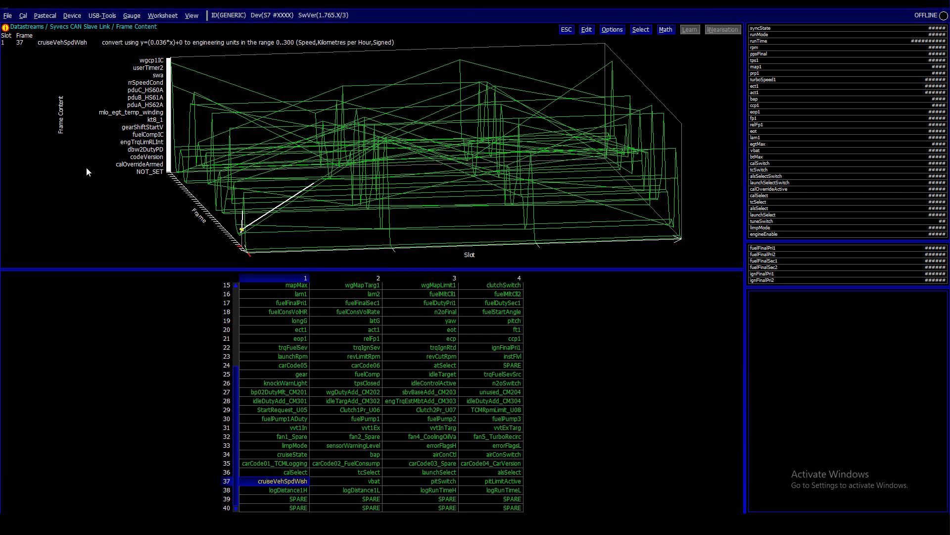
key("Escape")
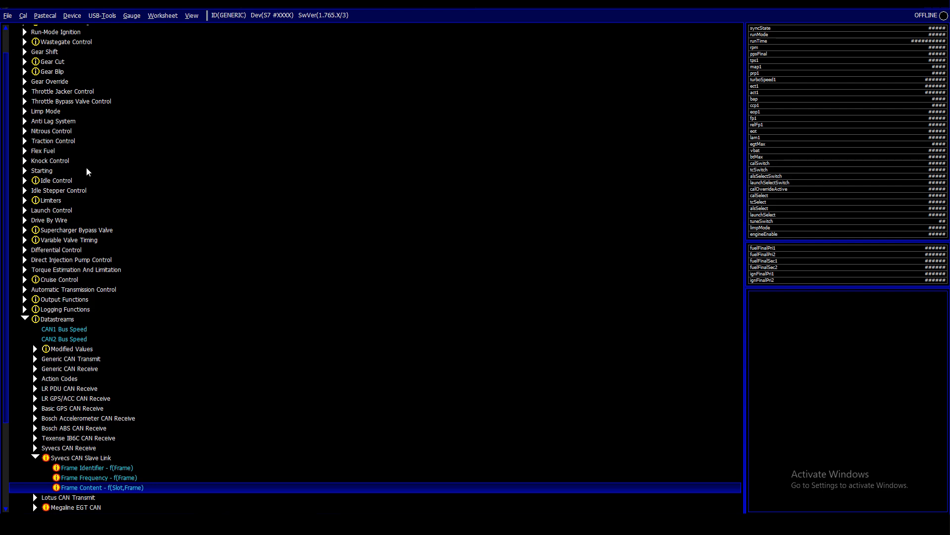
- Expand the RS232 subgroup under Datastreams and open its RS232 Generic Transmit Content table
key("Down")
key("Down")
key("Down")
key("Right")
key("Down")
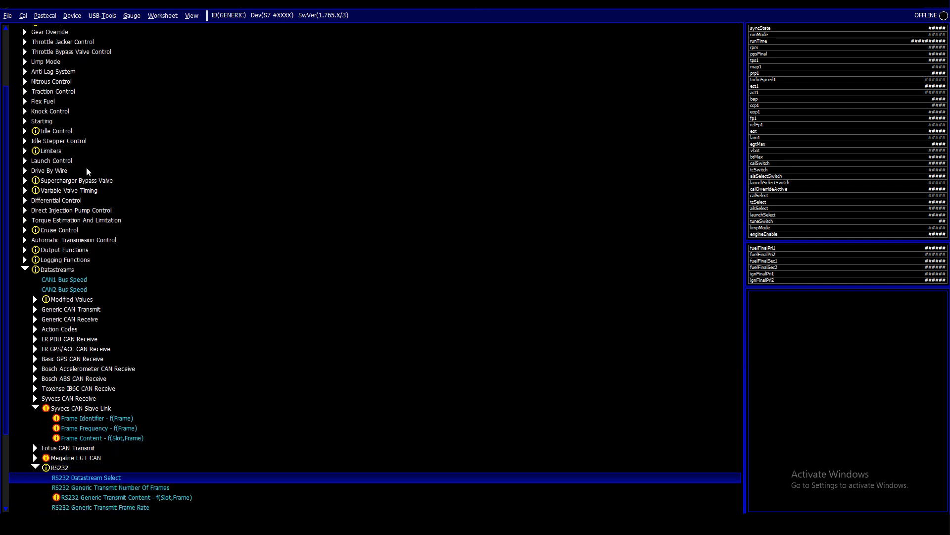
key("Down")
key("Down")
key("Return")
- Set slot 1 of frame 19, currently NOT_SET, to cruiseRpmTarg and close the RS232 Generic Transmit Content table
key("Down")
key("Down")
key("Down")
key("Down")
key("Down")
key("Down")
key("Down")
key("Down")
key("Down")
key("Down")
key("Down")
key("Down")
key("Down")
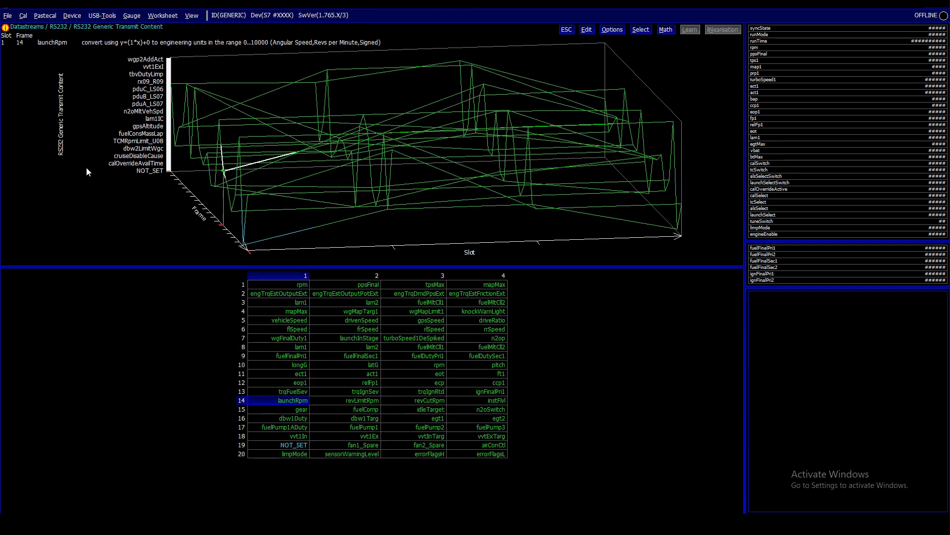
key("Down")
key("Down")
key("Down")
key("Down")
key("Down")
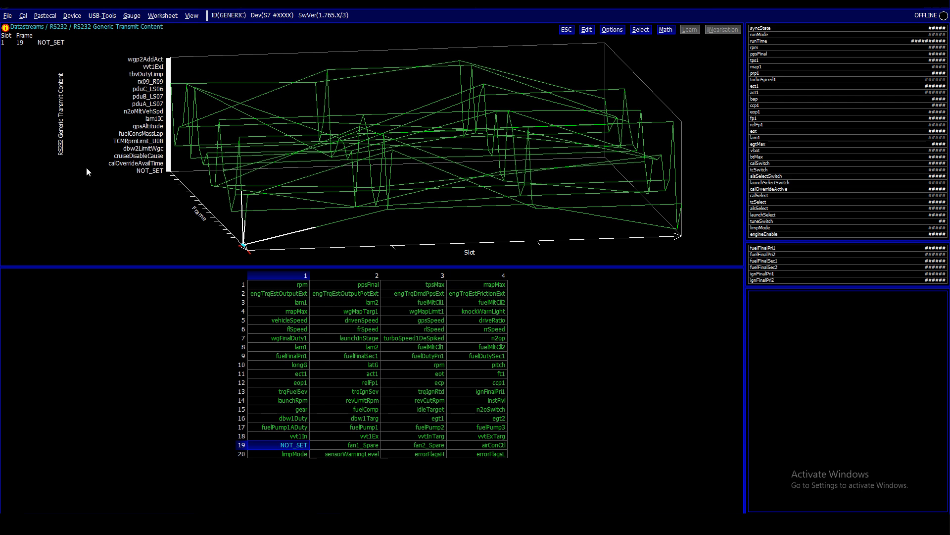
key("Return")
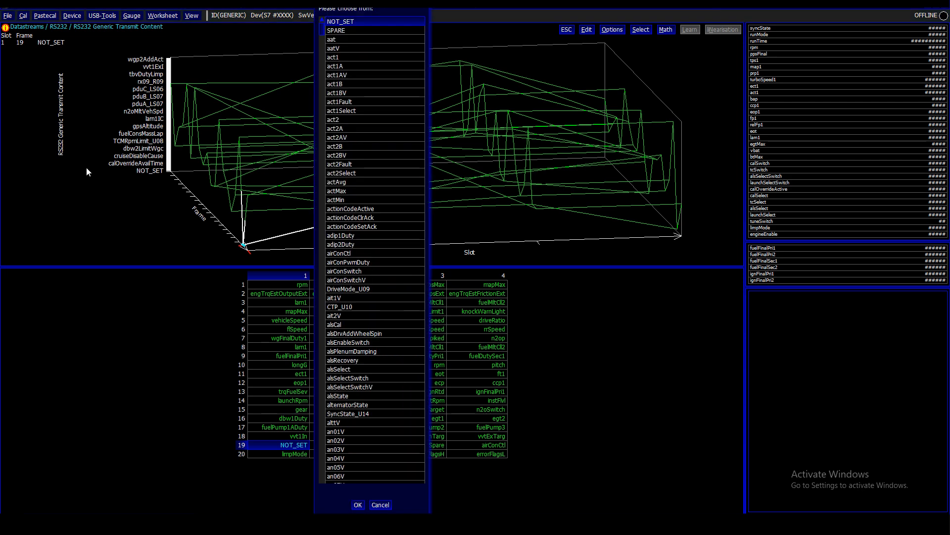
type("crui")
key("Down")
key("Down")
key("Down")
key("Down")
key("Down")
key("Down")
key("Down")
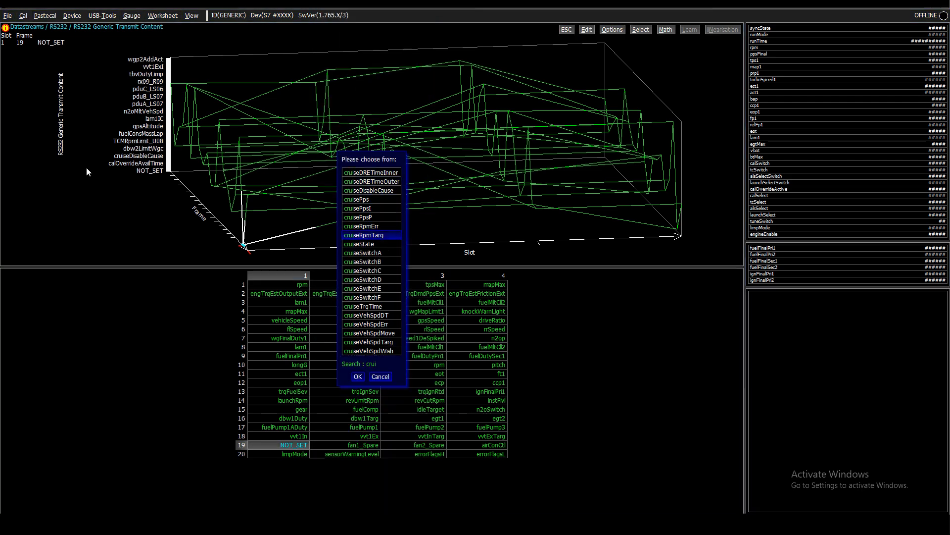
key("Return")
key("Escape")
- Go back up the Datastreams group, expand Generic CAN Transmit and open its Transmit Content table
key("Up")
key("Up")
key("Up")
key("Up")
key("Up")
key("Up")
key("Up")
key("Up")
key("Up")
key("Up")
key("Up")
key("Up")
key("Up")
key("Up")
key("Up")
key("Up")
key("Up")
key("Up")
key("Up")
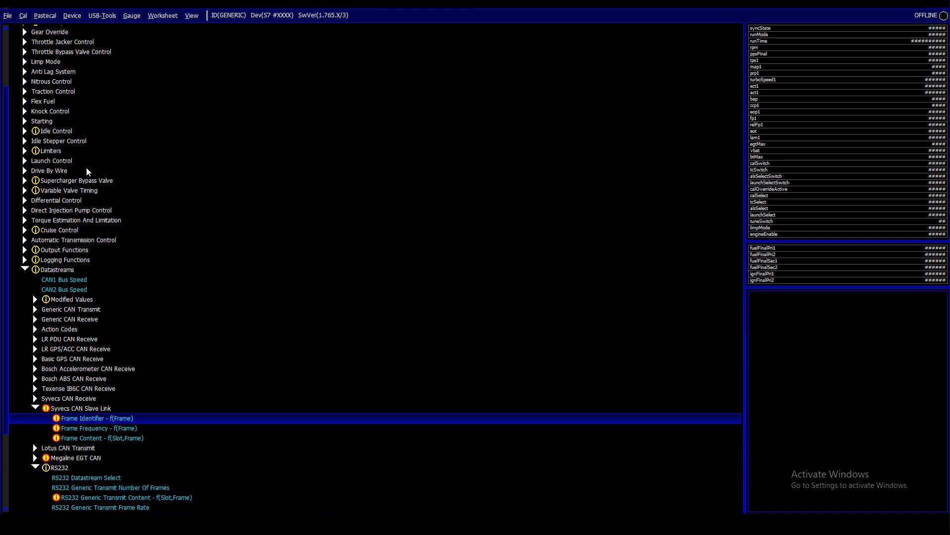
key("Right")
key("Down")
key("Down")
key("Down")
key("Down")
key("Return")
- Examine the slot 1 assignments in the Generic CAN Transmit Content table down to frame 11
key("Down")
key("Down")
key("Down")
key("Down")
key("Down")
key("Down")
key("Down")
key("Down")
key("Down")
key("Down")
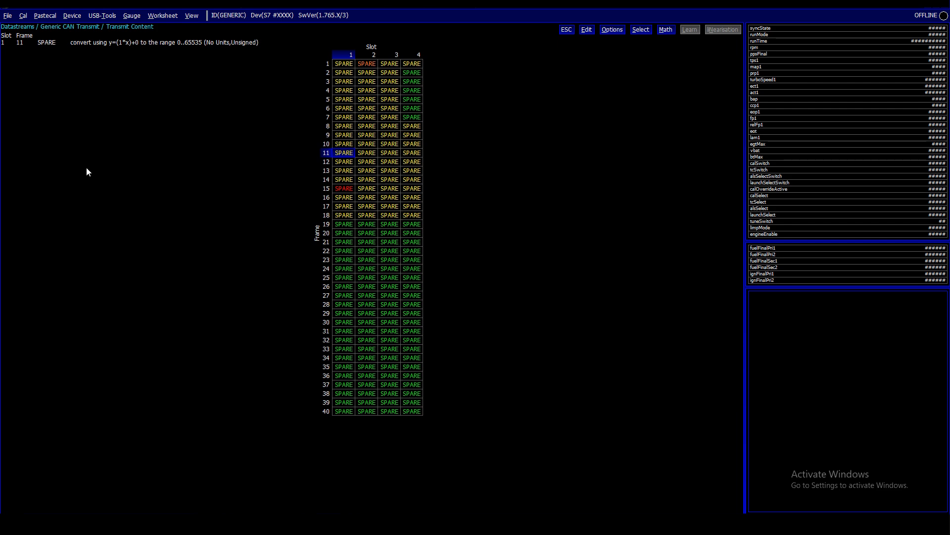
- Switch to the other calibration window, SwVer 1.765.2, and move to its IO Configuration group
key("alt+Tab")
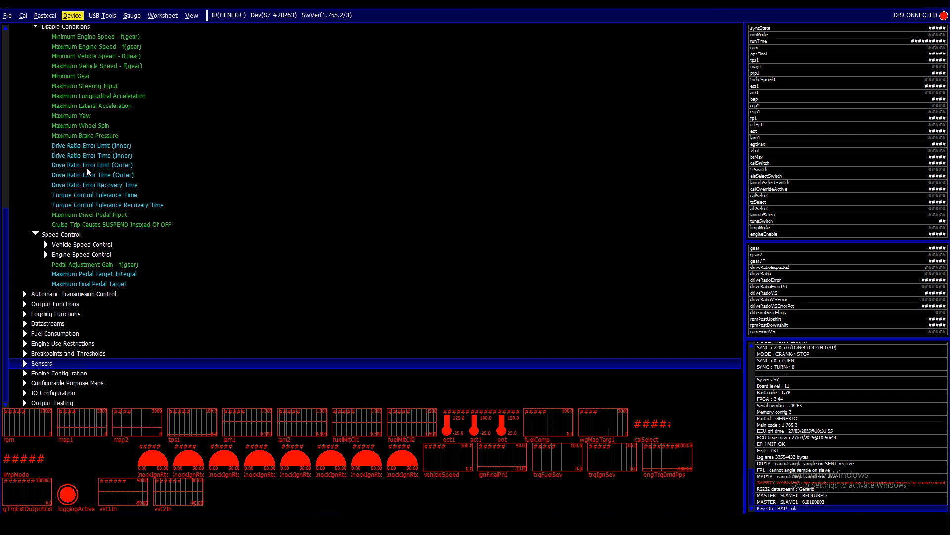
scroll(86, 167, "up", 3)
key("Down")
key("Down")
key("Down")
key("Down")
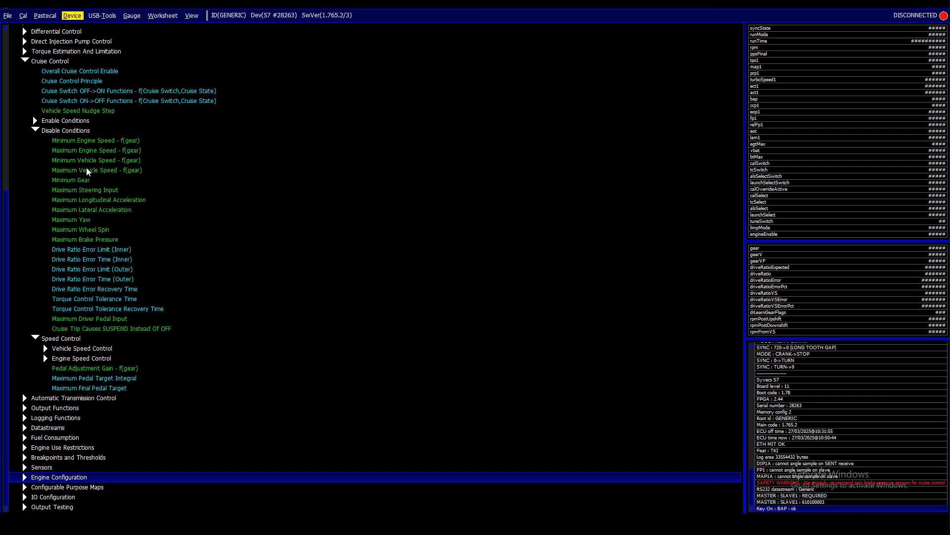
key("Up")
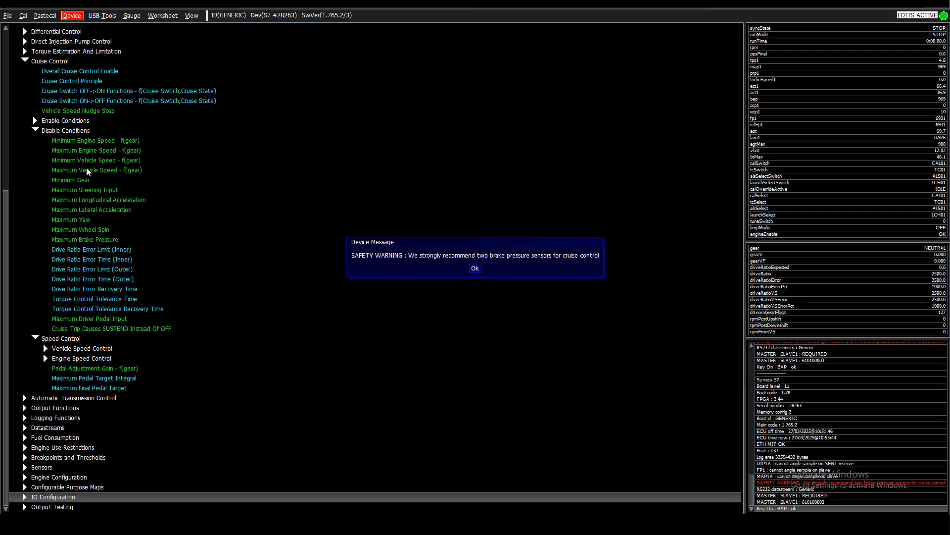
- Dismiss the brake pressure safety message and open Pin Assignments under IO Configuration
key("Return")
key("Right")
key("Down")
key("Return")
- Review the input pin assignments down to the cruise control switches, ending on Cruise Control Switch A
key("Down")
key("Down")
key("Down")
key("Down")
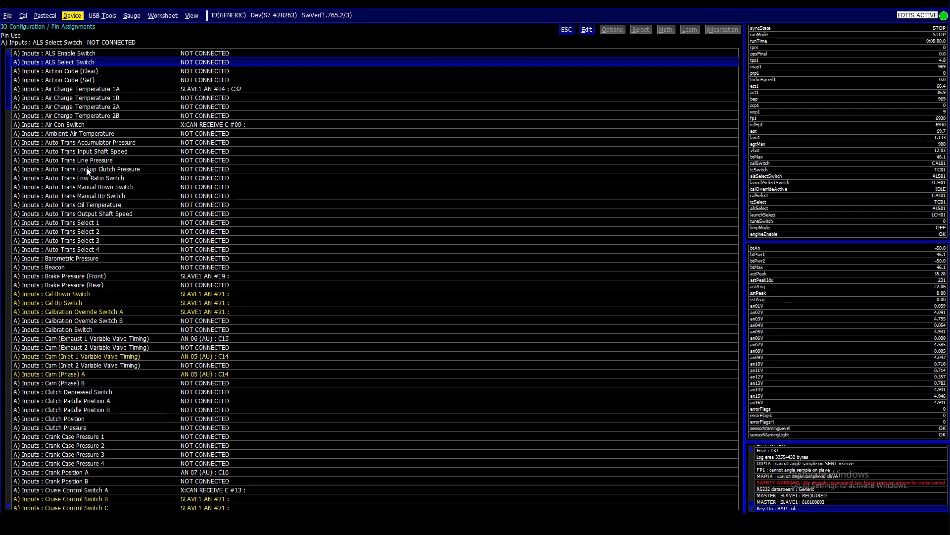
key("Page_Down")
key("Up")
key("Up")
key("Down")
key("Down")
key("Down")
key("Down")
key("Down")
key("Down")
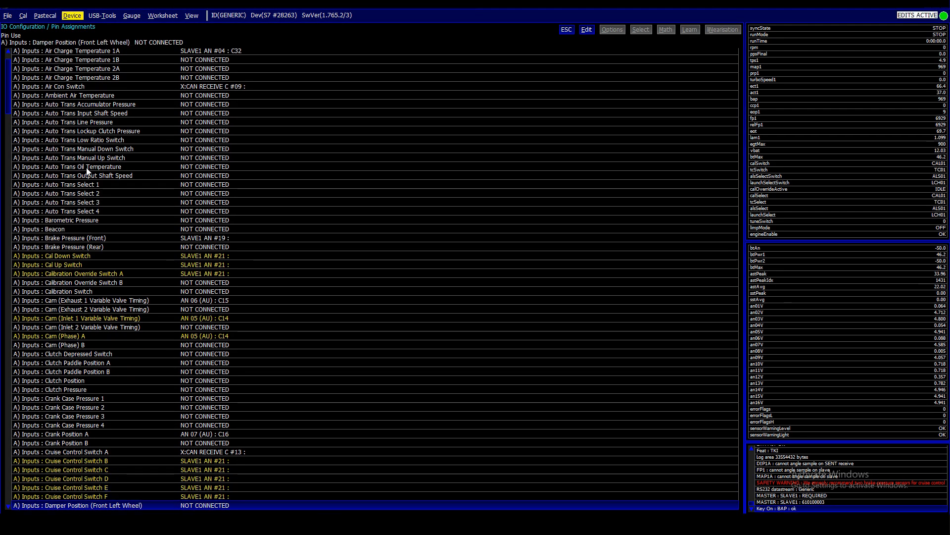
key("Up")
key("Up")
key("Up")
key("Up")
key("Up")
key("Up")
key("Up")
key("Up")
key("Up")
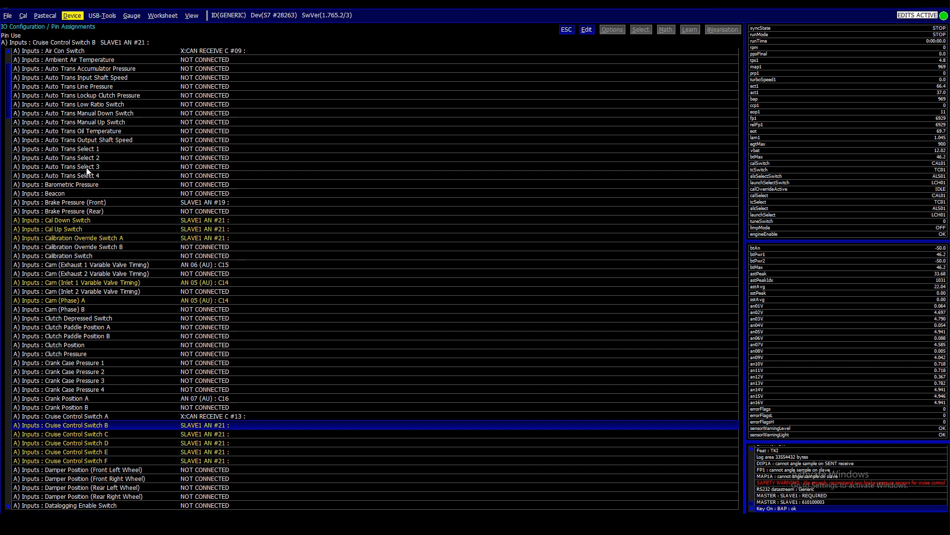
key("Up")
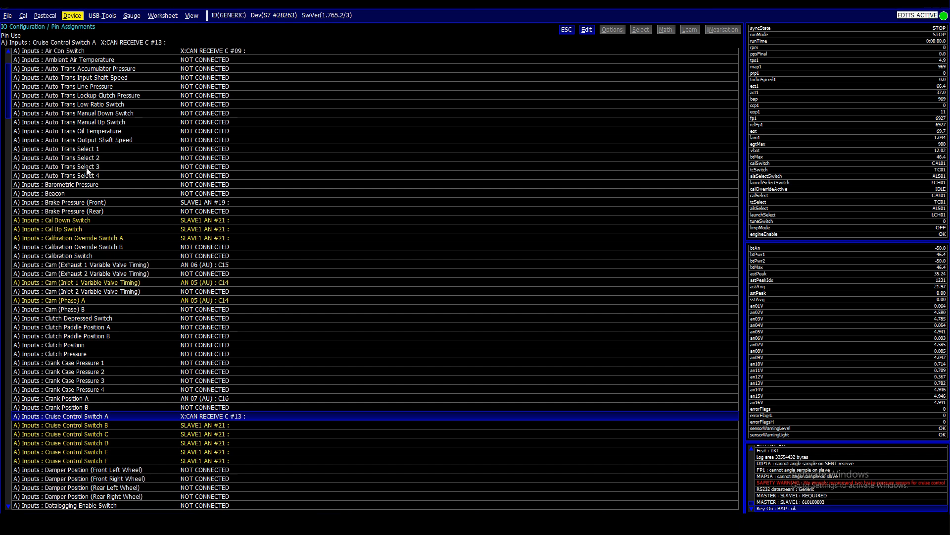
- Close the Pin Assignments table, collapse IO Configuration and move up to the Sensors group
key("Escape")
key("Left")
key("Left")
key("Up")
key("Up")
key("Up")
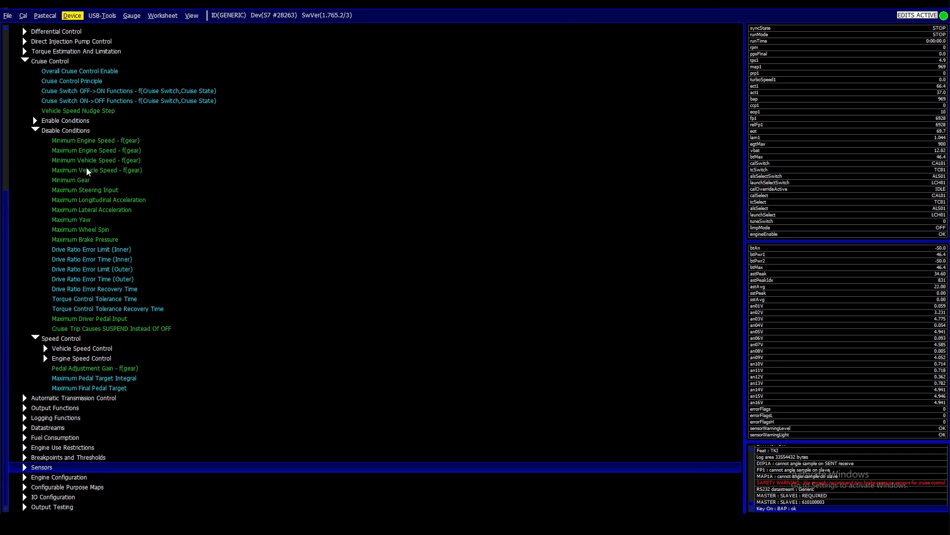
- Expand the Sensors group and collapse Gear Position under Defined Sensors and Trip Setups
key("Right")
key("Down")
key("Down")
key("Down")
key("Down")
key("Down")
key("Down")
key("Down")
key("Down")
key("Down")
key("Down")
key("Down")
key("Down")
key("Down")
key("Down")
key("Down")
key("Down")
key("Down")
key("Down")
key("Down")
key("Down")
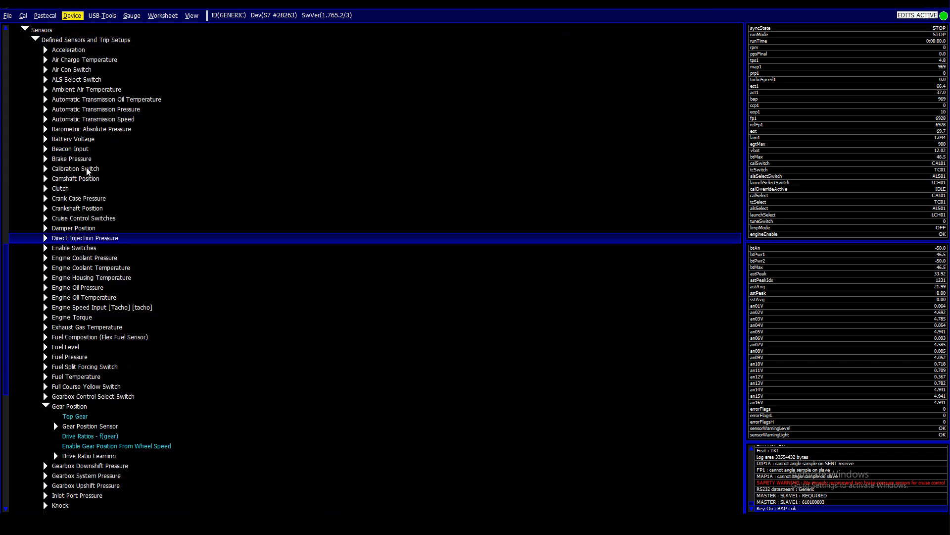
key("Down")
key("Down")
key("Down")
key("Down")
key("Down")
key("Left")
- Expand the Cruise Control Switches group under Defined Sensors and Trip Setups
key("Up")
key("Up")
key("Up")
key("Up")
key("Up")
key("Up")
key("Up")
key("Up")
key("Up")
key("Up")
key("Up")
key("Up")
key("Up")
key("Up")
key("Up")
key("Up")
key("Up")
key("Up")
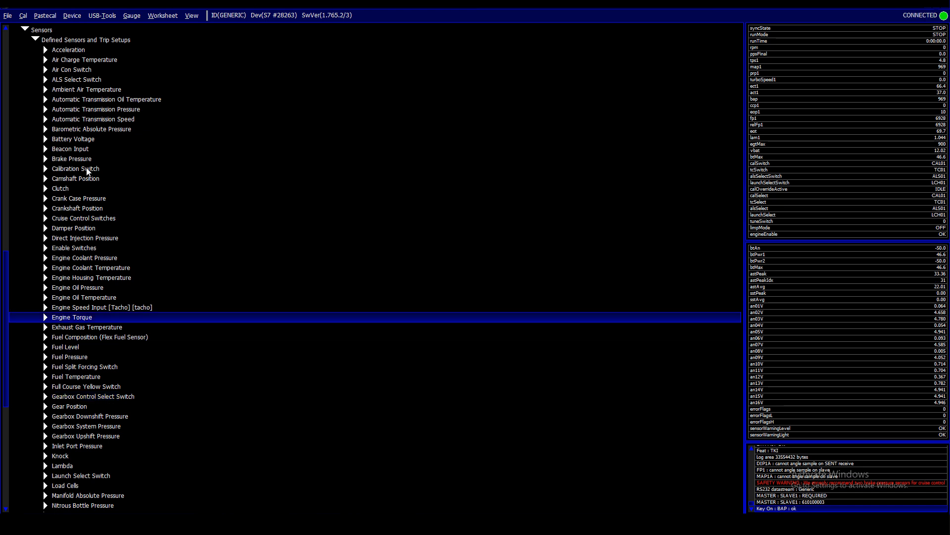
key("Up")
key("Right")
- Review the Input Pullup, Polarity, Validation Time and Low Voltage Threshold maps of the cruise control switches
key("Down")
key("Down")
key("Up")
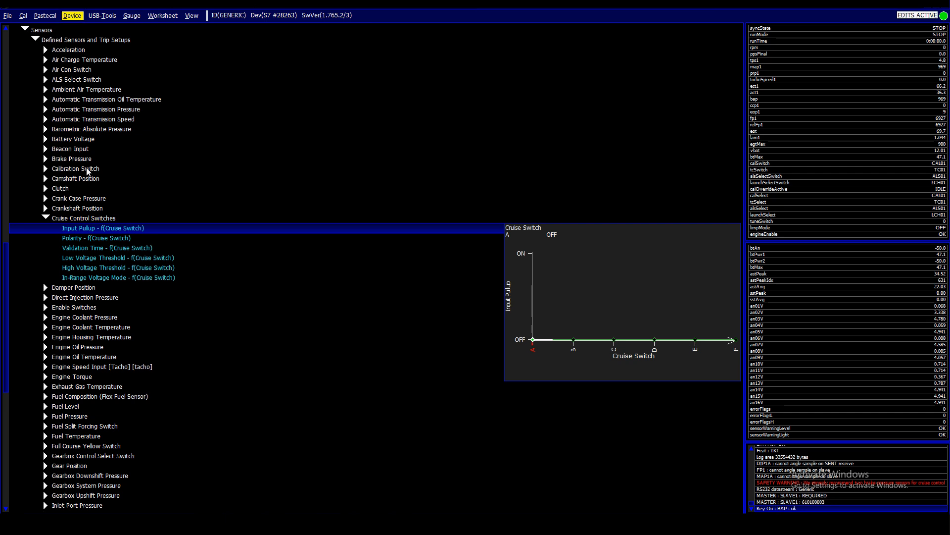
key("Down")
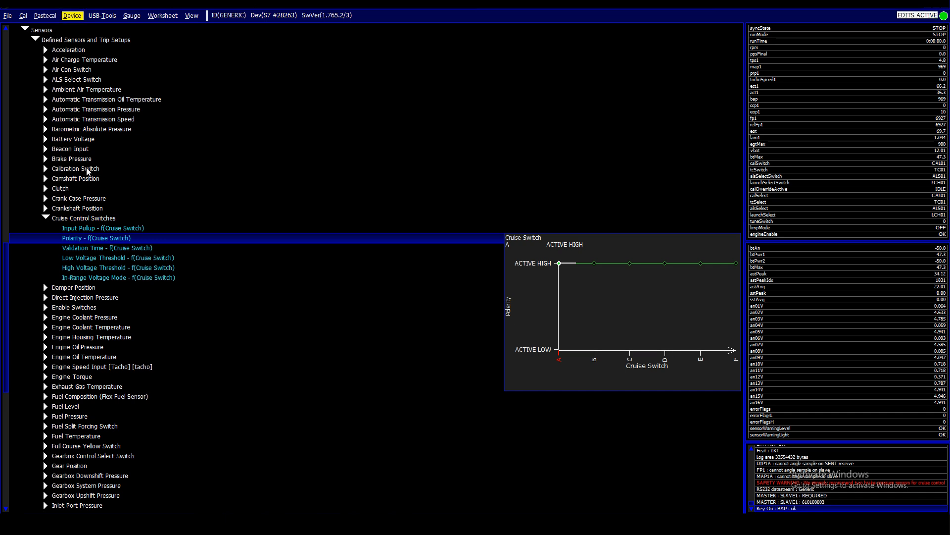
key("Down")
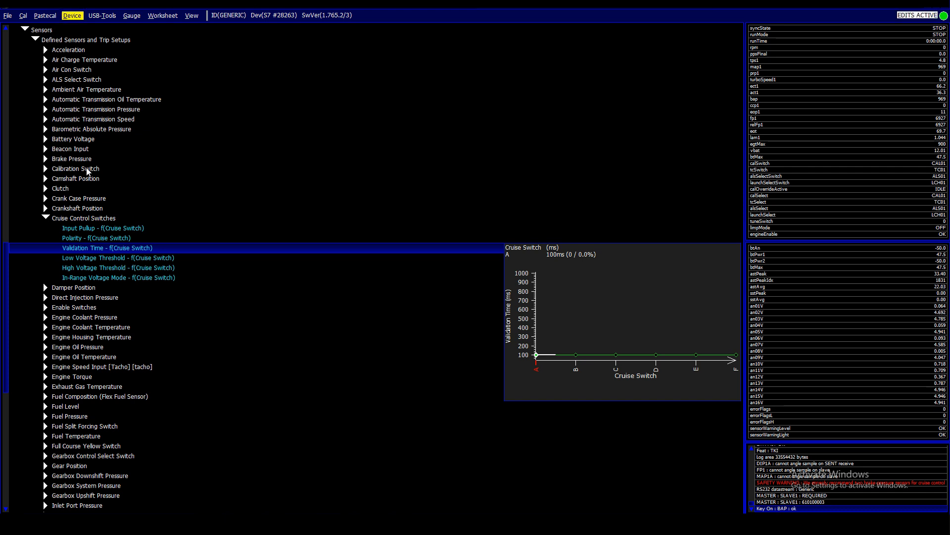
key("Down")
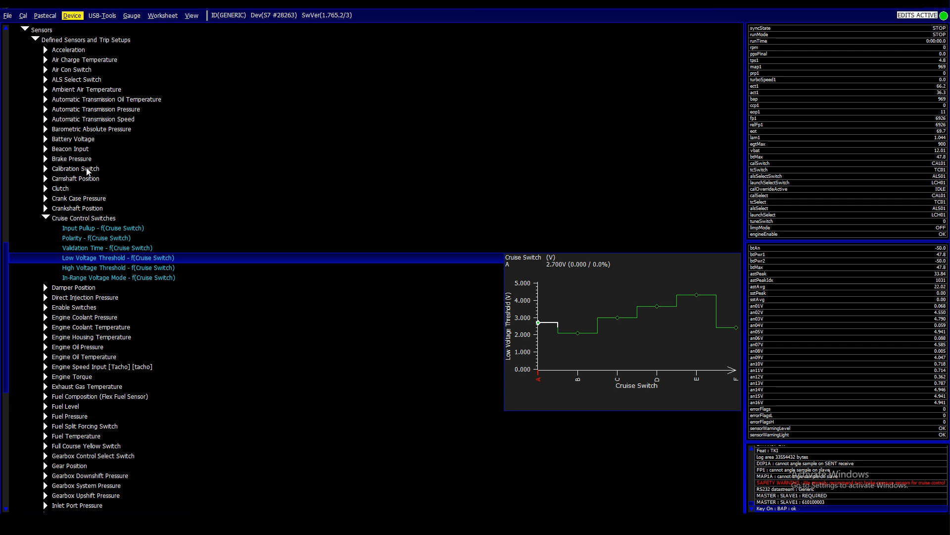
- Add a new gauge for the s1An21V channel, filtering the gauge item list by "s1an"
key("alt+g")
key("Escape")
type("s")
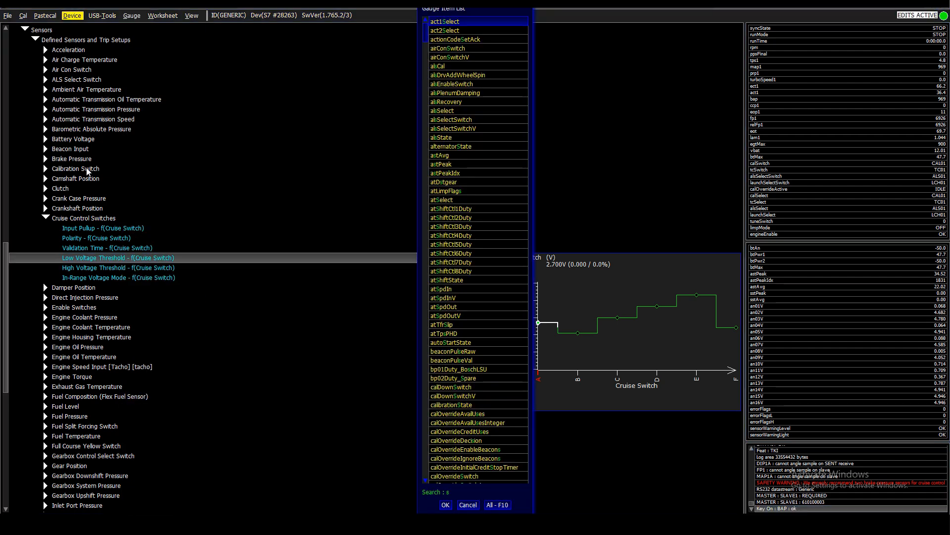
type("1an")
key("Down")
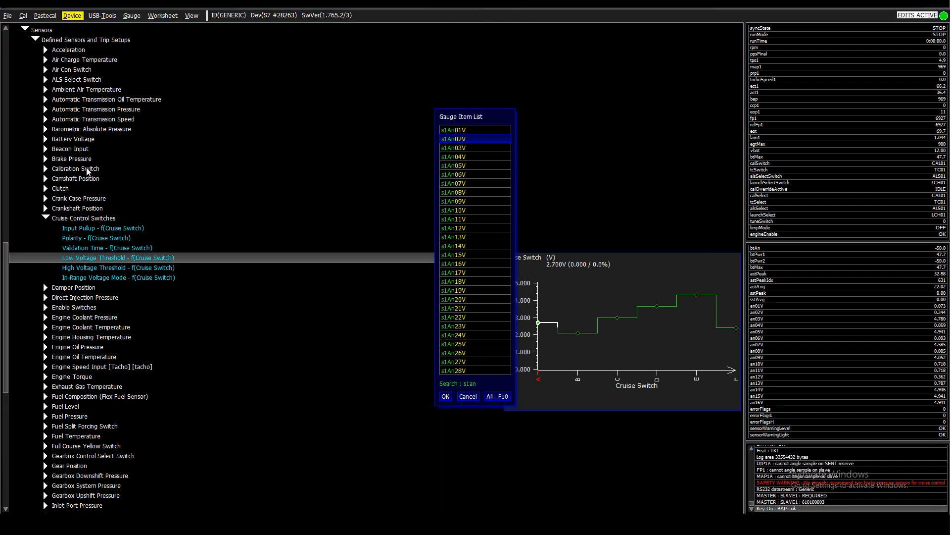
key("Up")
key("Up")
key("Up")
key("Up")
key("Up")
key("Up")
key("Up")
key("Up")
key("Up")
key("Return")
- Set the s1An21V gauge's display type to Trace and enlarge the gauge
key("Up")
key("Up")
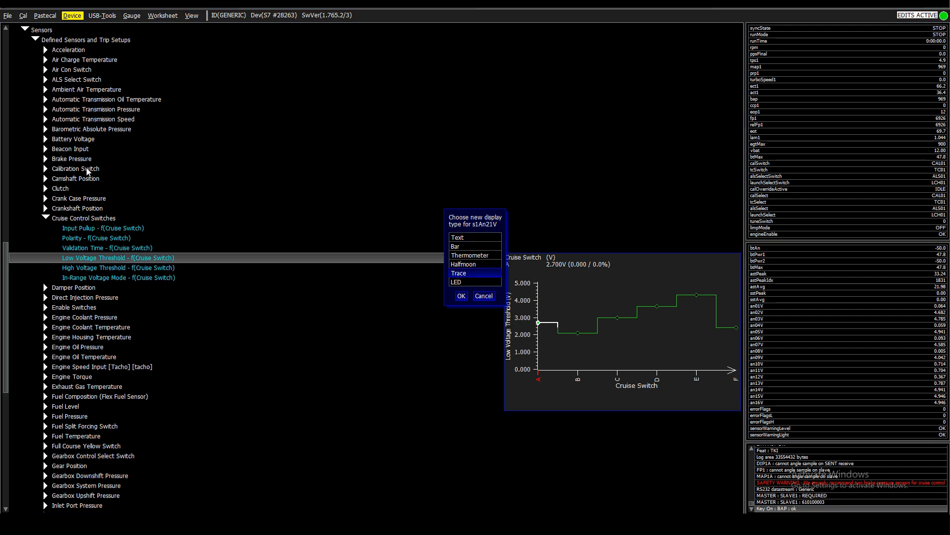
key("Return")
key("Down")
key("Down")
key("Down")
key("Down")
key("Return")
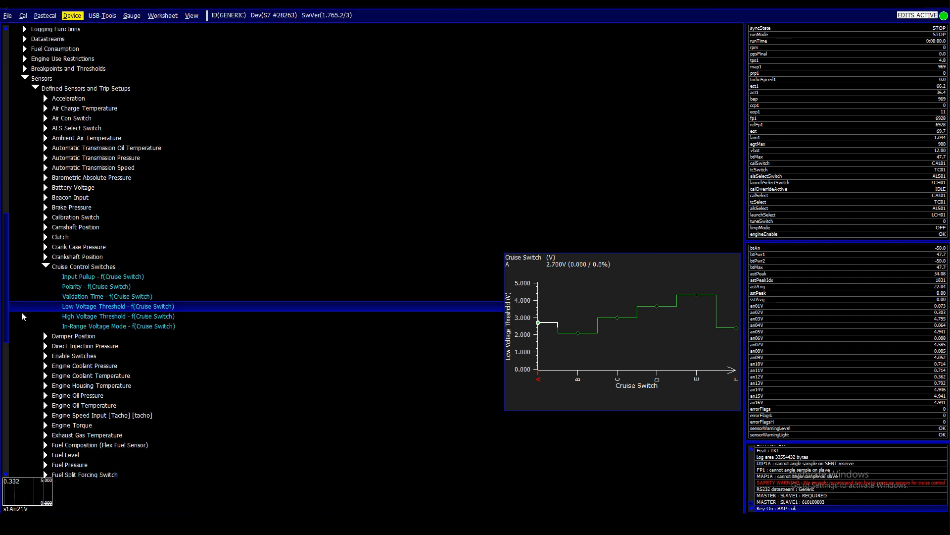
right_click(33, 494)
left_click(36, 489)
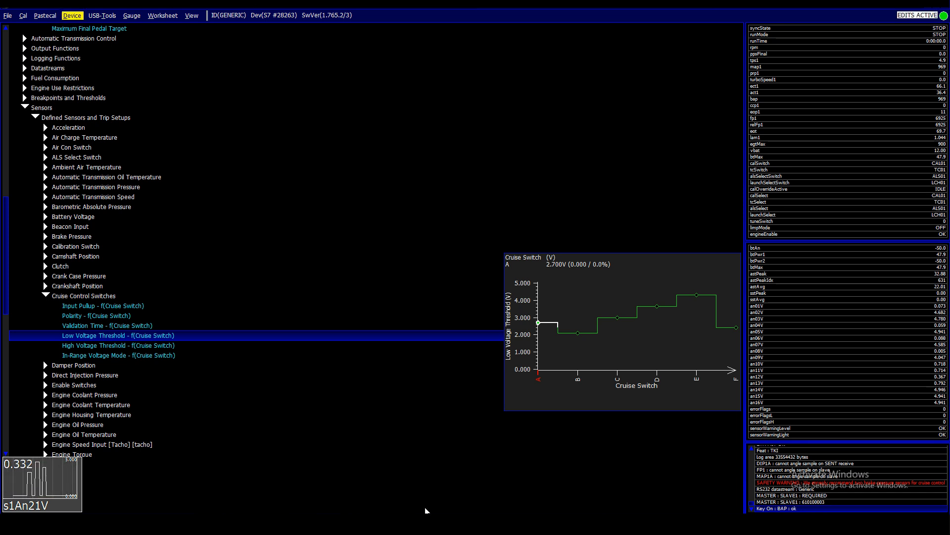
- Switch to the Notepad switch list and append "/up" to the b - set line and "/down" to the c - resume line
key("alt+Tab")
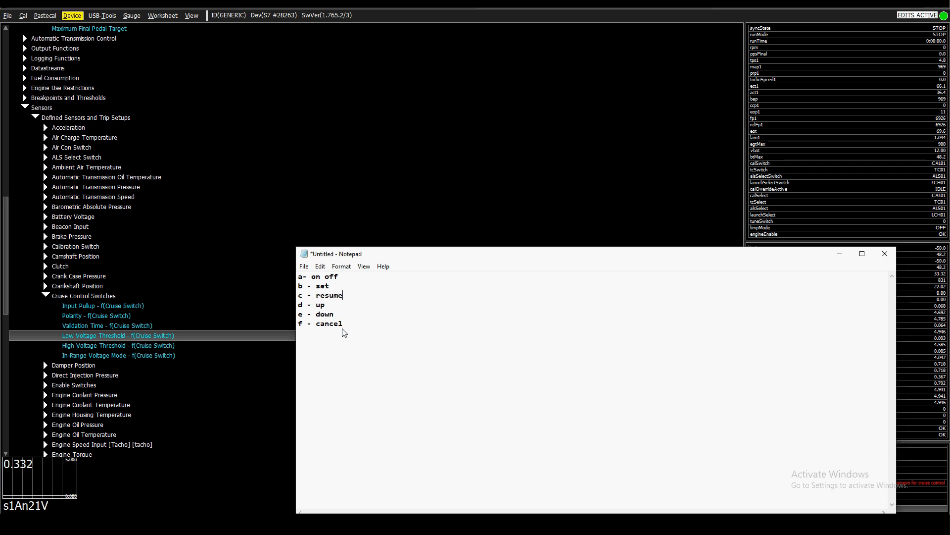
left_click(346, 289)
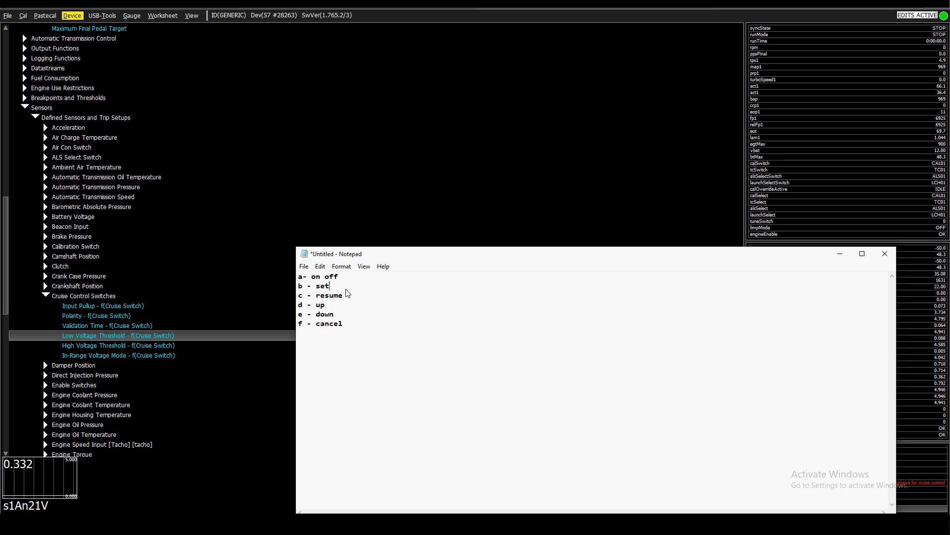
type("/up")
key("Down")
type("/down")
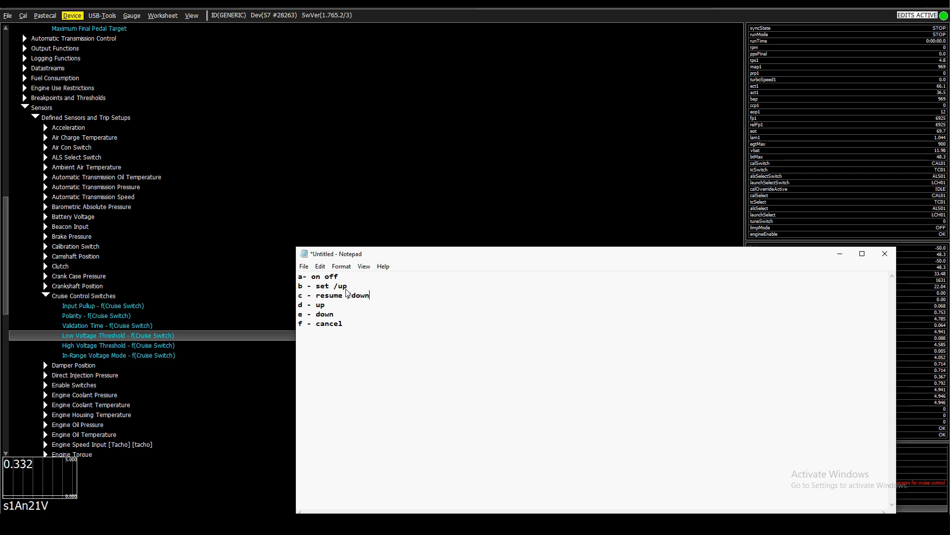
- Return to the calibration window, check Cruise Switch B in the Low Voltage Threshold map, and close the map
left_click(198, 335)
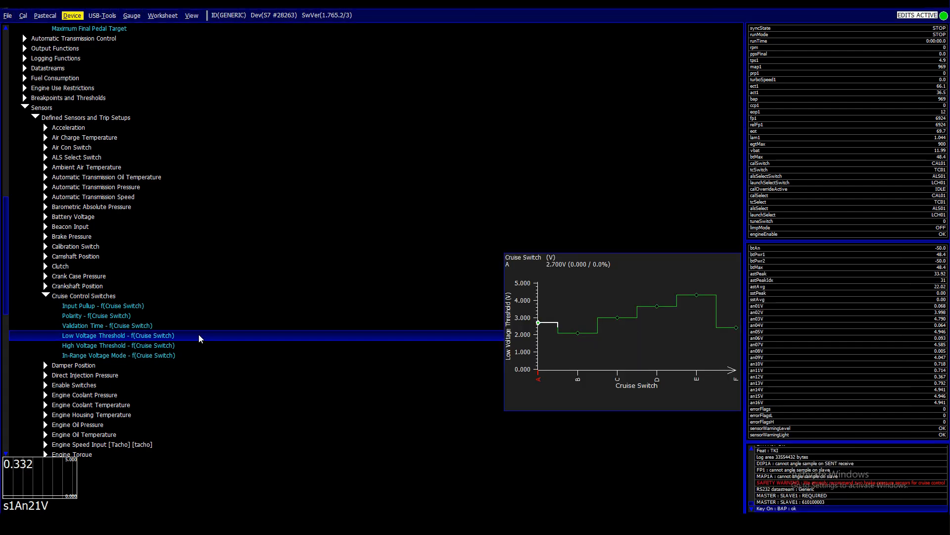
double_click(198, 335)
key("Right")
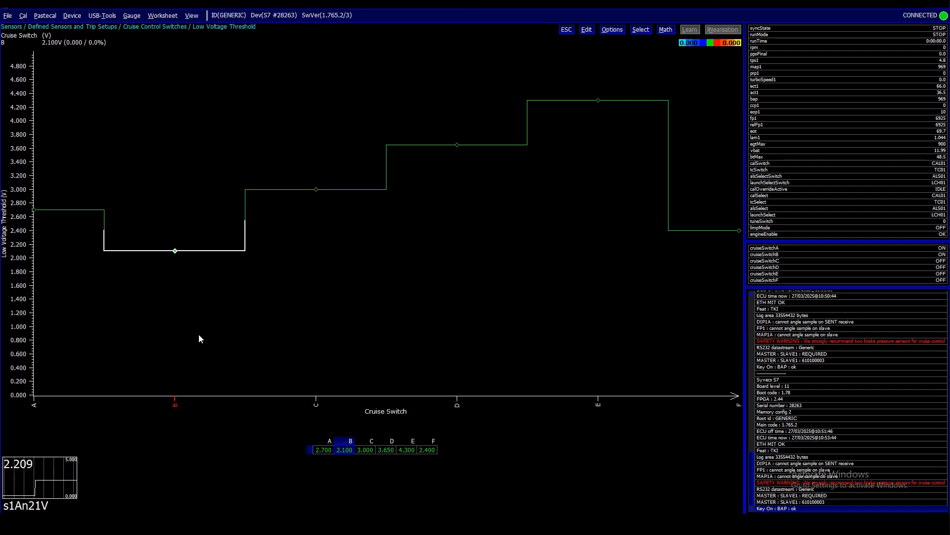
key("Escape")
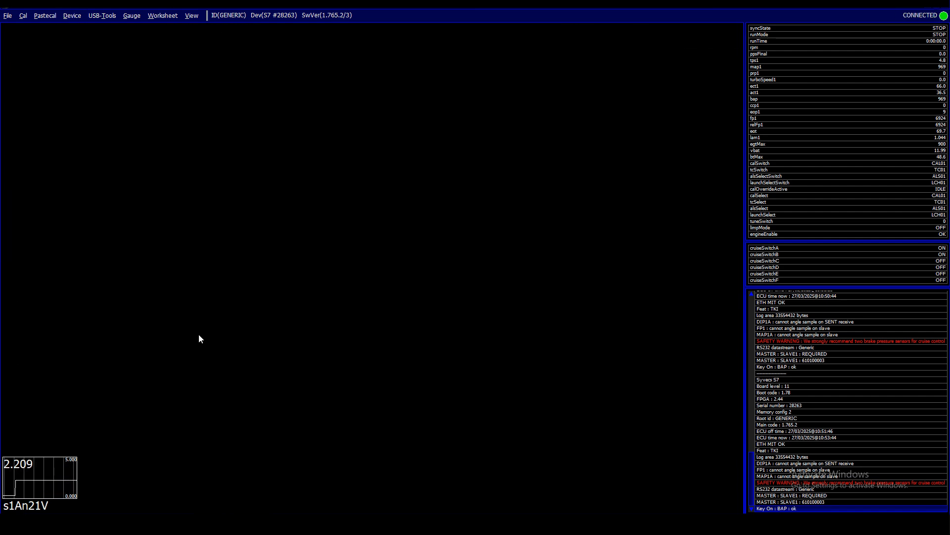
- Open the High Voltage Threshold map, review the values for cruise switches B to F, and close it
key("Down")
key("Return")
key("Right")
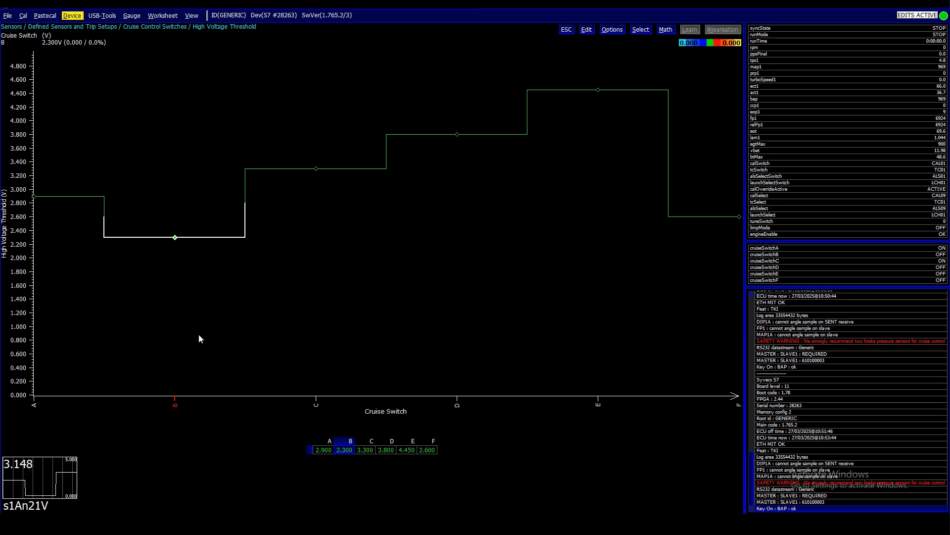
key("Right")
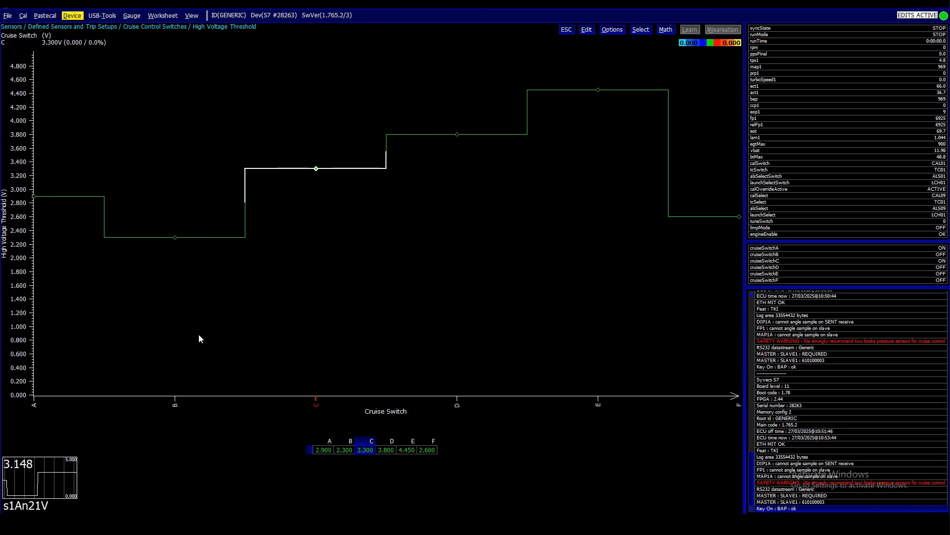
key("Right")
key("Right")
key("Right")
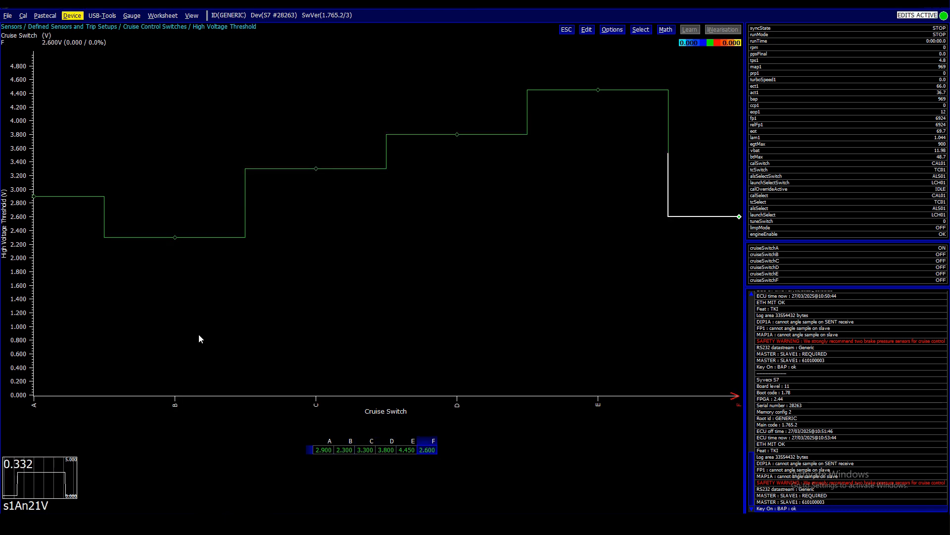
key("Escape")
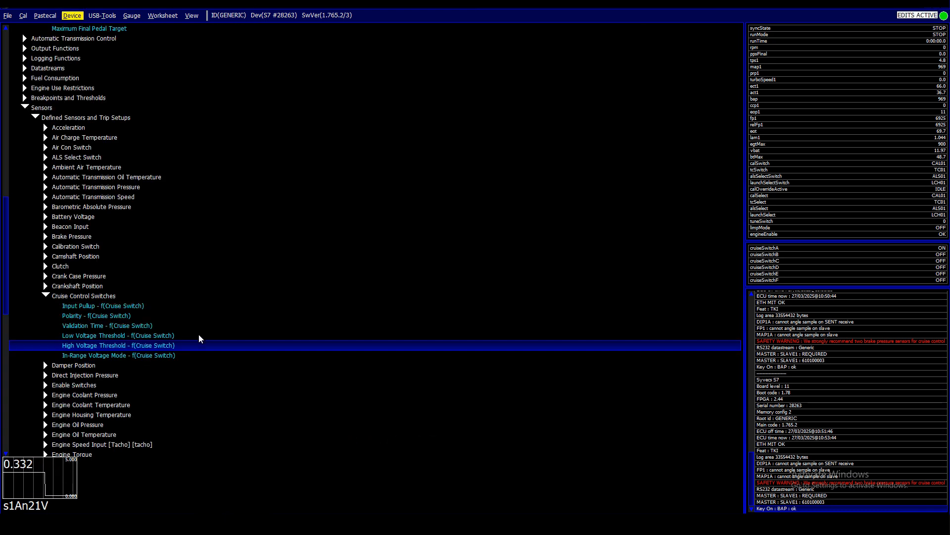
- Program the calibration to the device and dismiss the resulting messages
key("Up")
key("Up")
key("Up")
key("alt+d")
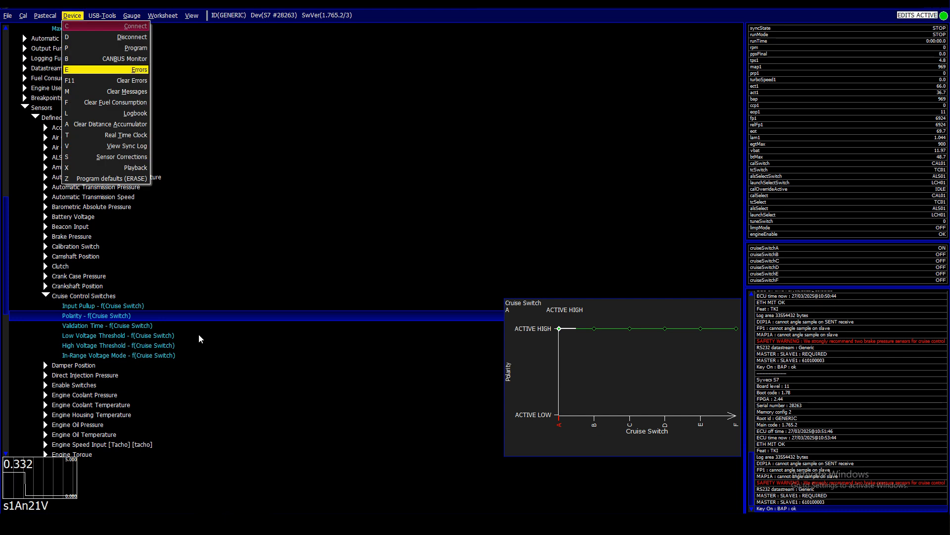
key("p")
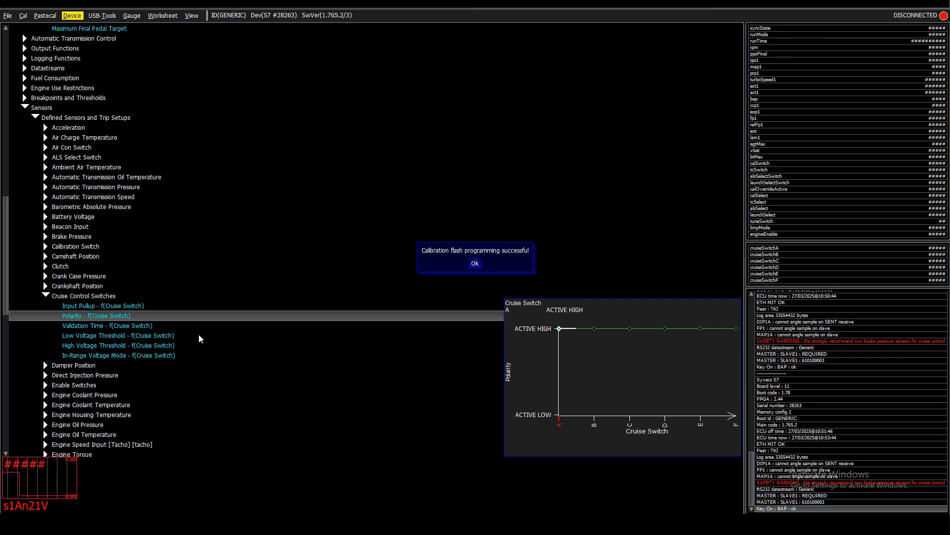
key("Return")
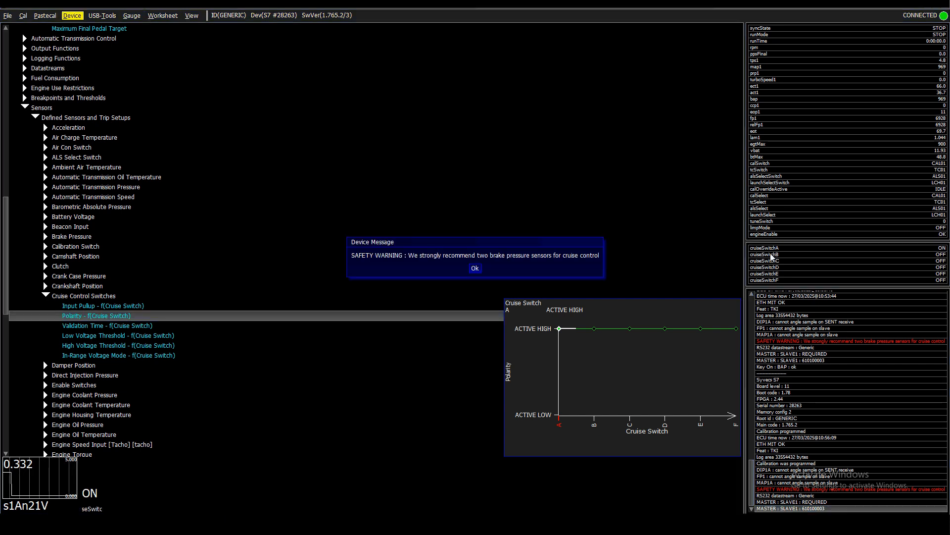
key("Return")
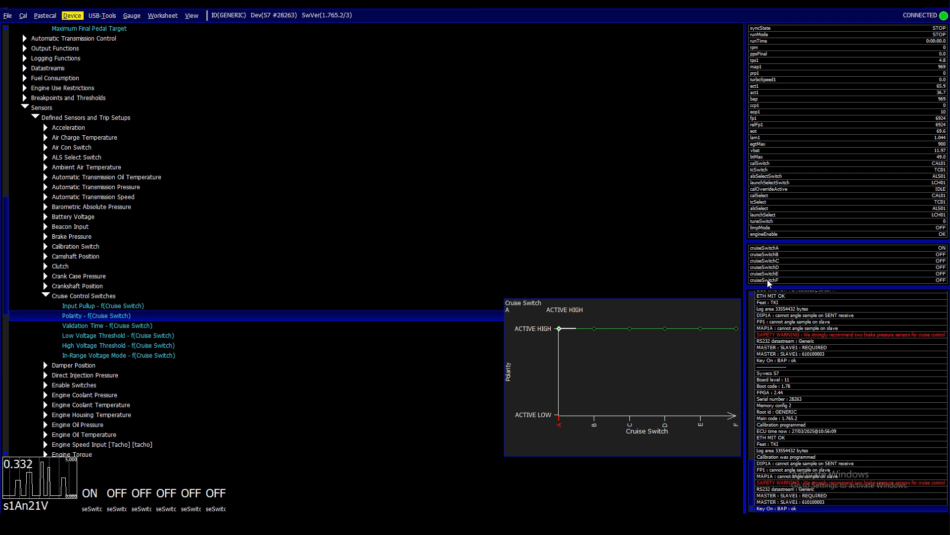
- Collapse the Cruise Control Switches group and the whole Sensors group
left_click(79, 176)
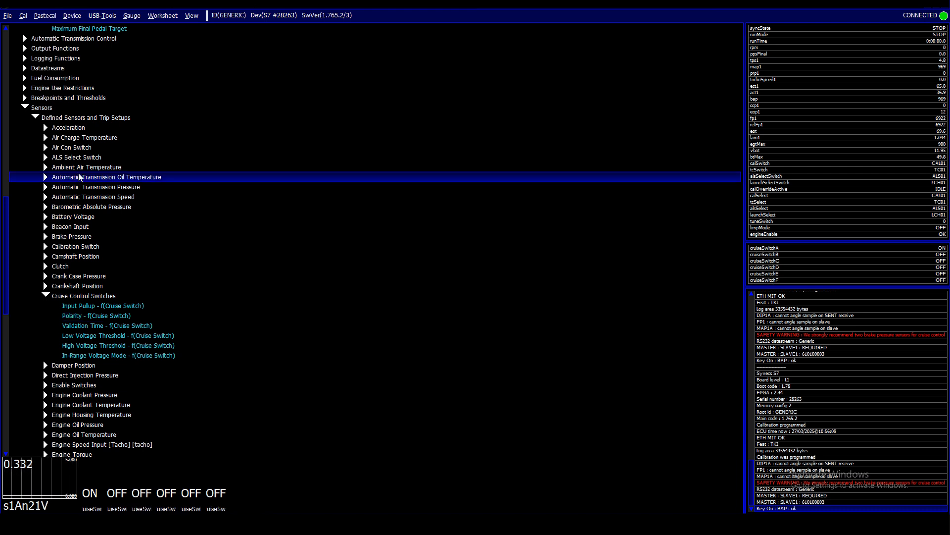
key("Down")
key("Down")
key("Down")
key("Down")
key("Down")
key("Down")
key("Down")
key("Down")
key("Down")
key("Down")
key("Down")
key("Down")
key("Down")
key("Down")
key("Down")
key("Down")
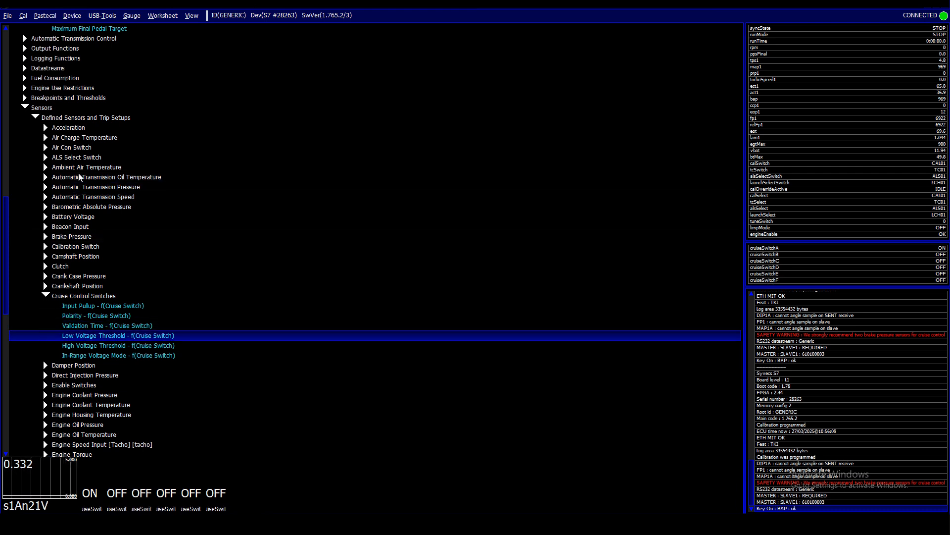
key("Up")
key("Up")
key("Up")
key("Up")
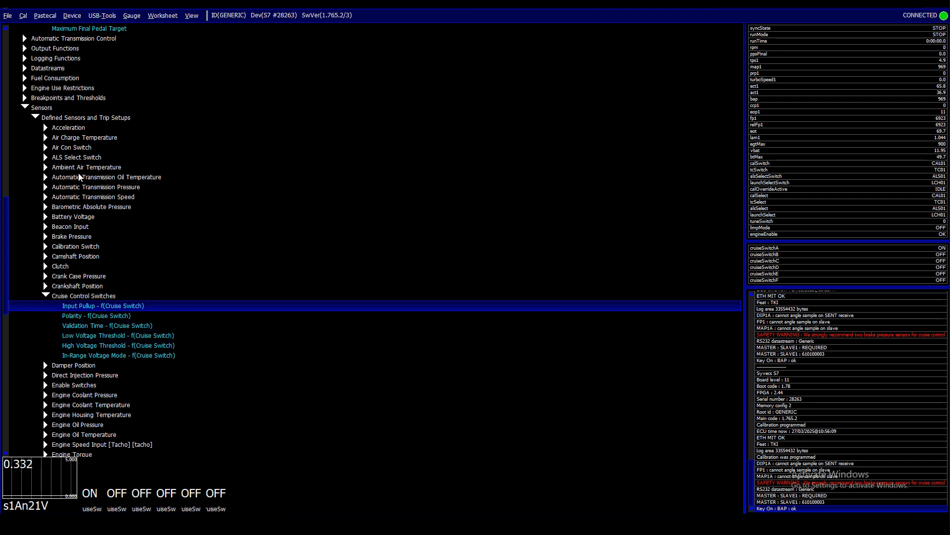
key("Left")
key("Up")
key("Up")
key("Up")
key("Up")
key("Up")
key("Up")
key("Up")
key("Up")
key("Up")
key("Up")
key("Up")
key("Up")
key("Up")
key("Up")
key("Up")
key("Up")
key("Up")
key("Up")
key("Up")
key("Left")
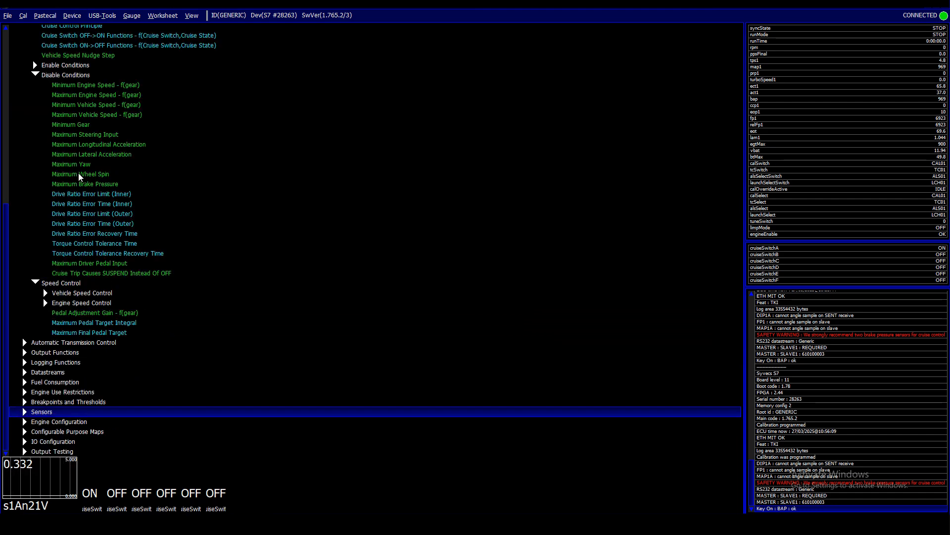
- Locate the Cruise Control group and examine its Overall Cruise Control Enable setting
key("Up")
key("Up")
key("Up")
key("Up")
key("Up")
key("Up")
key("Up")
key("Up")
key("Up")
key("Up")
key("Up")
key("Up")
key("Up")
key("Up")
key("Up")
key("Up")
key("Up")
key("Up")
key("Up")
key("Up")
key("Up")
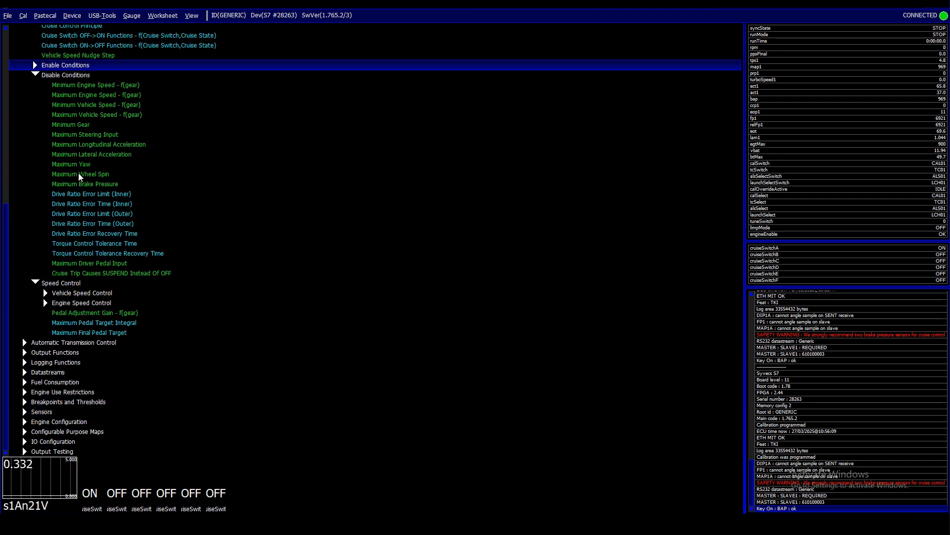
key("Down")
key("Down")
key("Down")
key("Down")
key("Down")
key("Down")
key("Down")
key("Down")
key("Down")
key("Down")
key("Down")
key("Down")
key("Down")
key("Down")
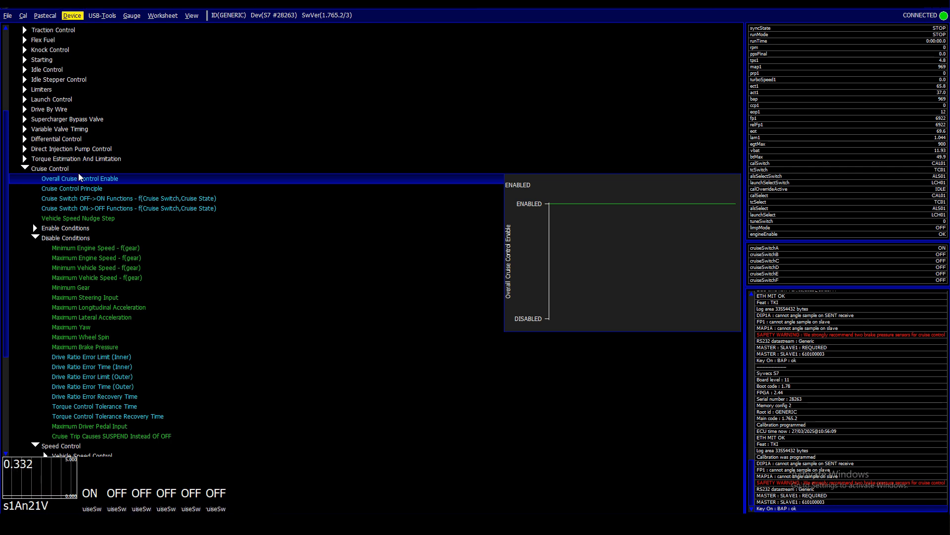
- Examine the Cruise Control Principle setting and preview the Cruise Switch OFF->ON Functions map
key("Down")
key("Down")
key("Up")
key("Up")
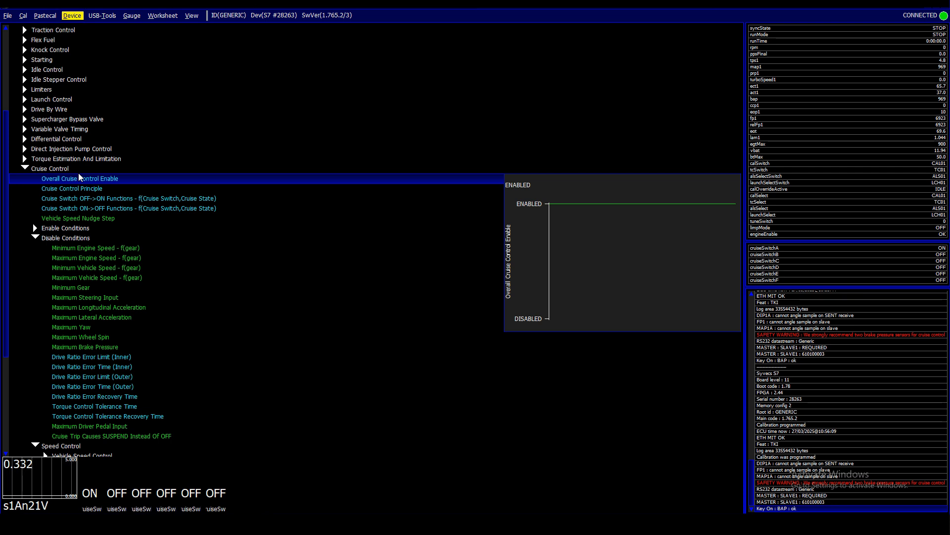
key("Down")
key("Down")
key("Down")
key("Up")
key("Up")
key("Up")
key("Down")
key("Down")
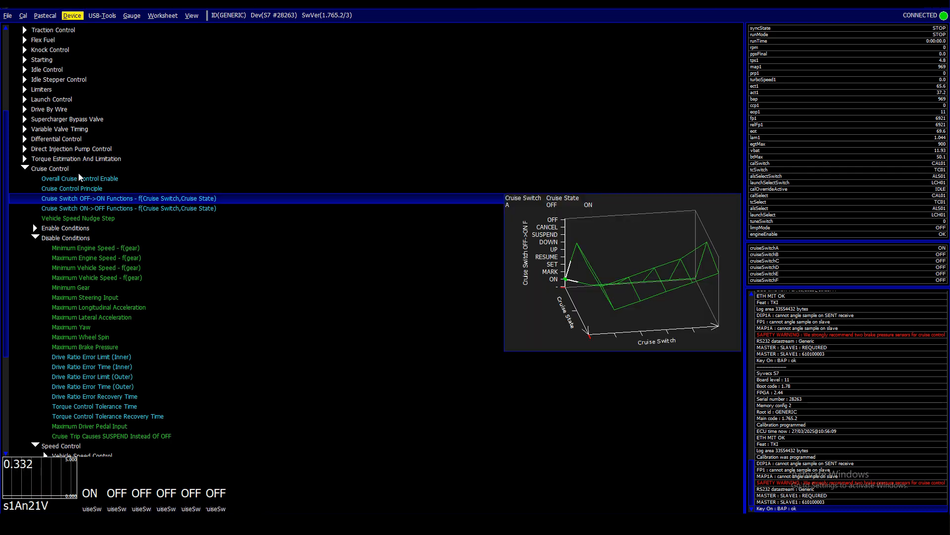
key("Up")
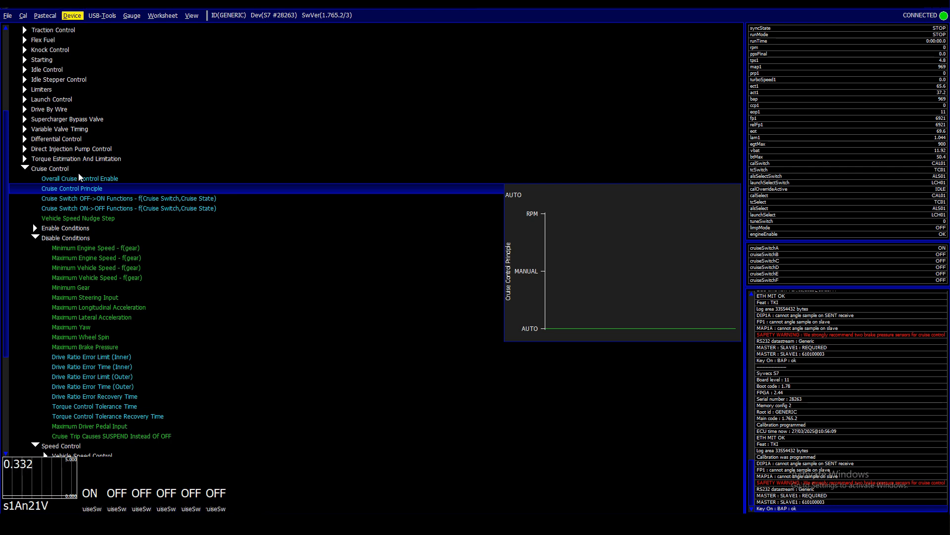
- Open the Cruise Switch OFF->ON Functions map, clear all cells to "-", and close the map
key("Down")
key("Return")
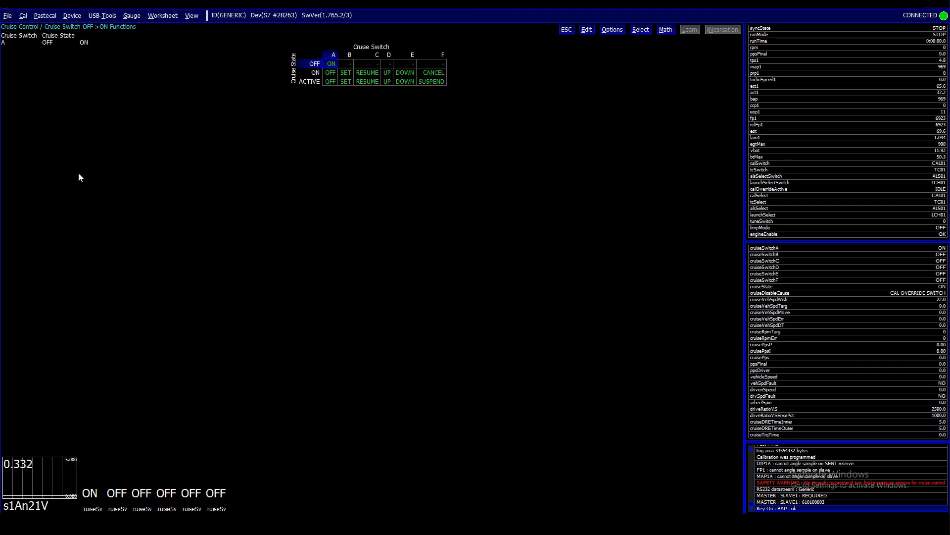
key("s")
key("a")
key("Return")
key("Home")
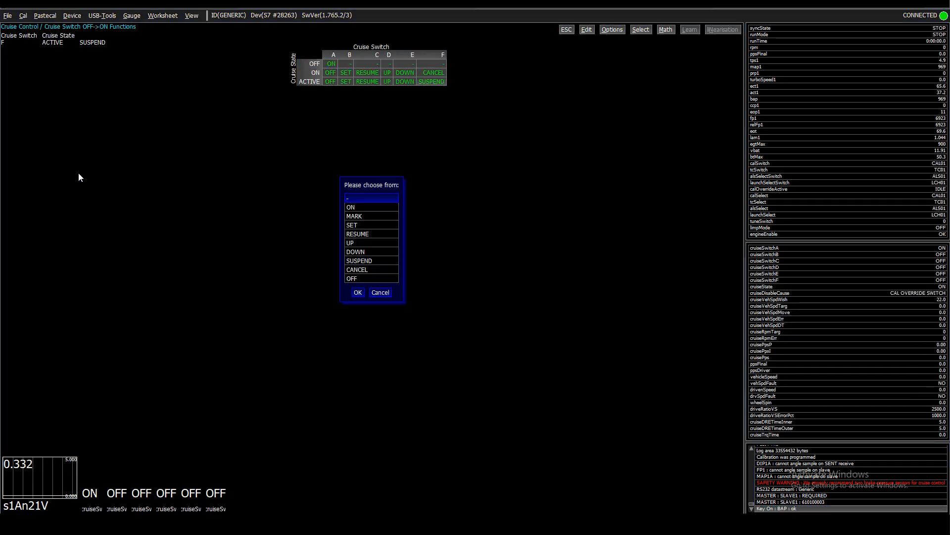
key("Return")
key("Escape")
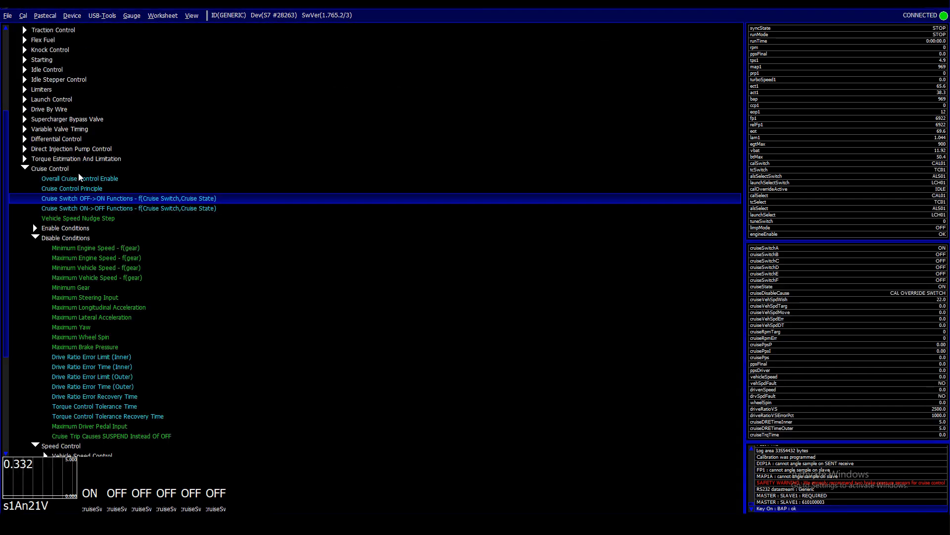
- Reopen the Cruise Switch OFF->ON Functions map and set switch A to ON for the OFF cruise state
key("Return")
key("Down")
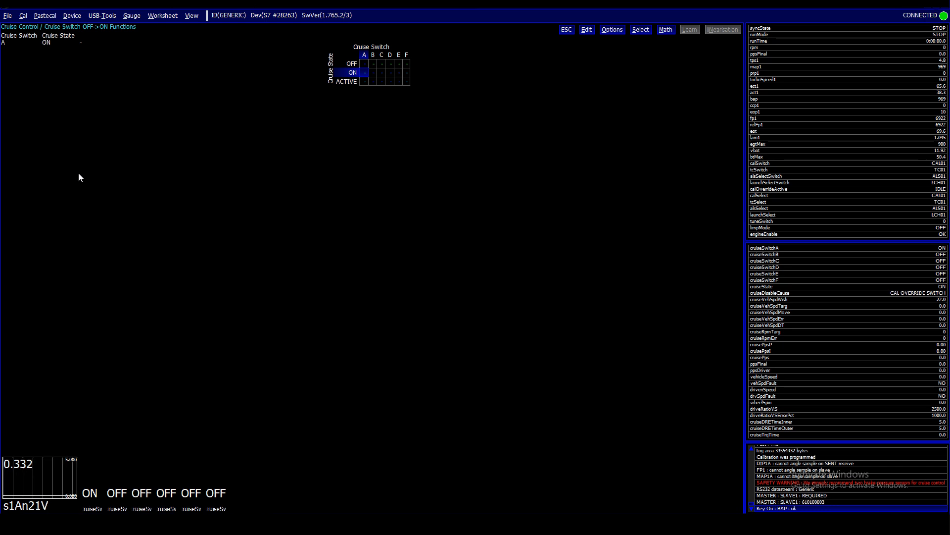
key("Up")
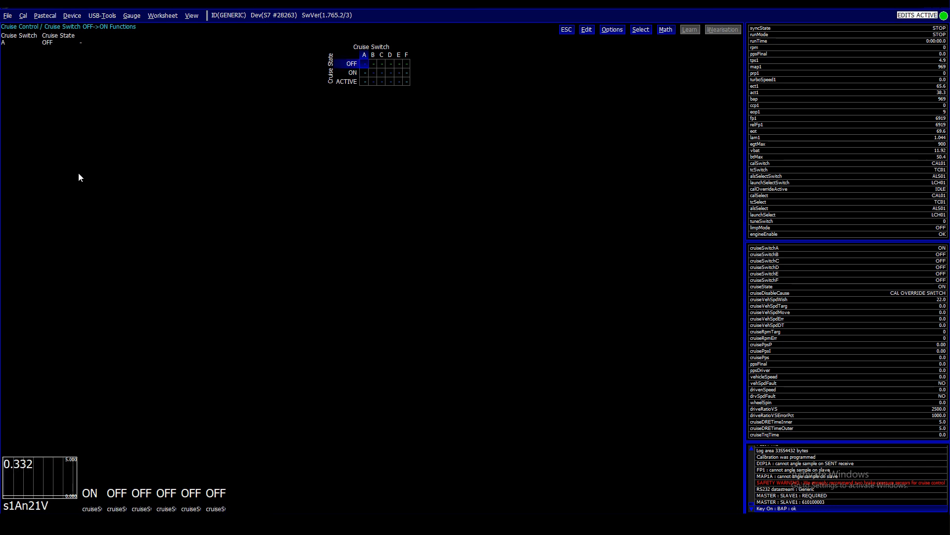
key("alt+d")
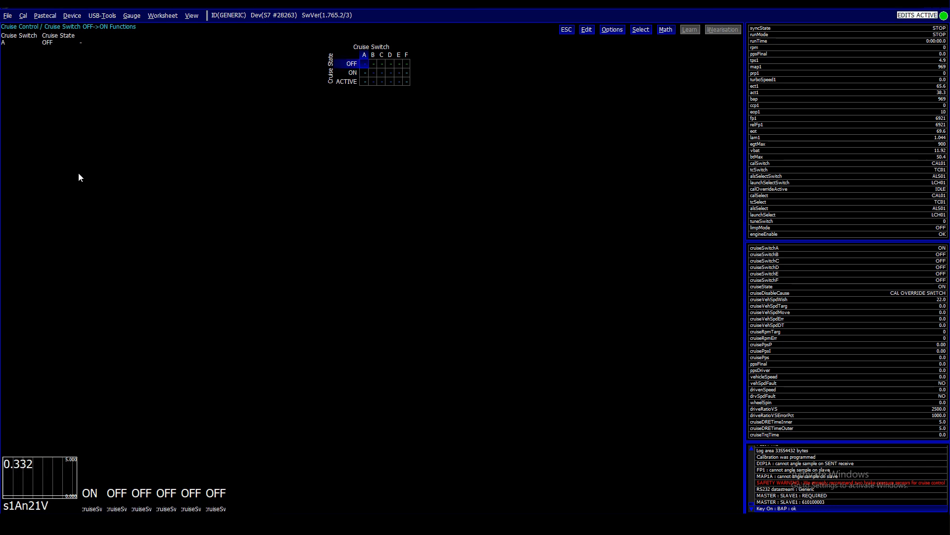
key("Return")
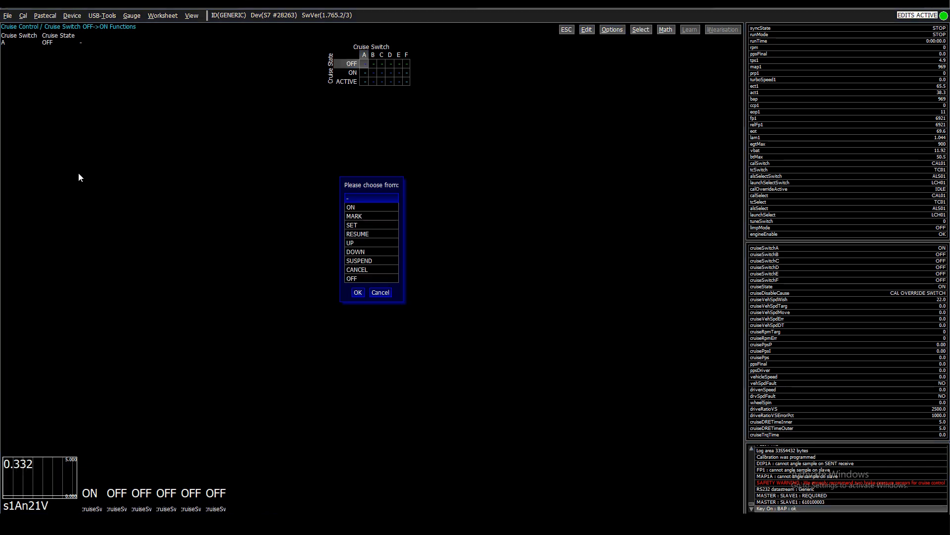
key("Down")
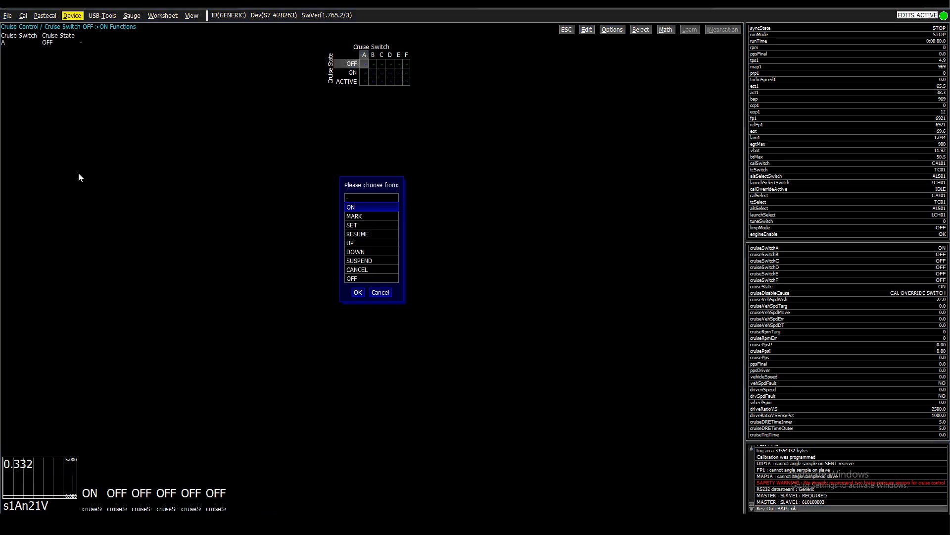
key("Return")
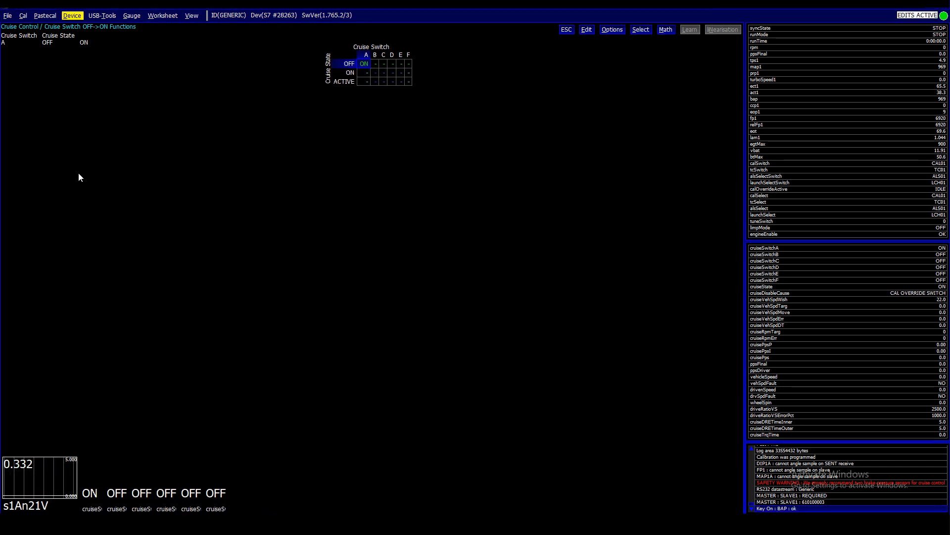
- Set cruise switch A to OFF for both the ON and ACTIVE cruise states
key("Down")
key("Down")
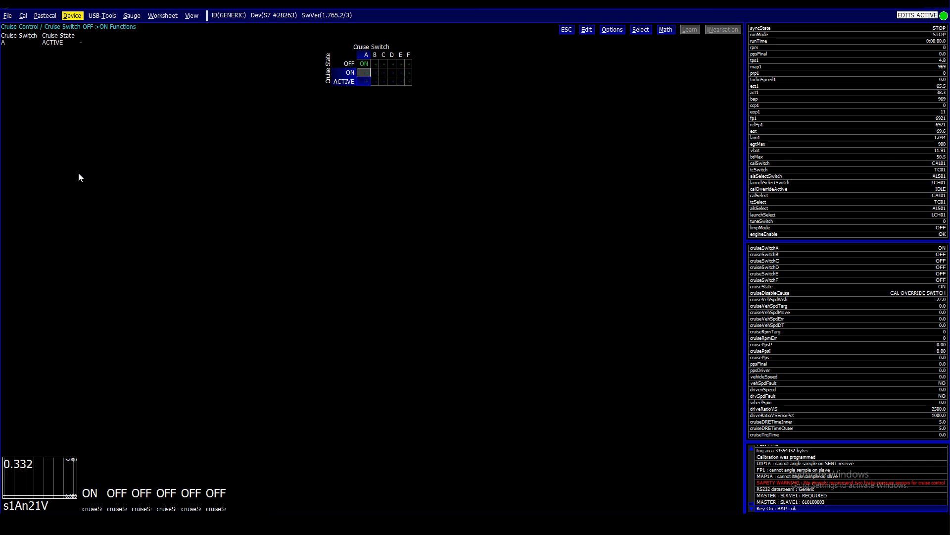
key("Return")
key("Down")
key("Down")
key("Down")
key("Down")
key("Down")
key("Down")
key("Down")
key("Down")
key("Down")
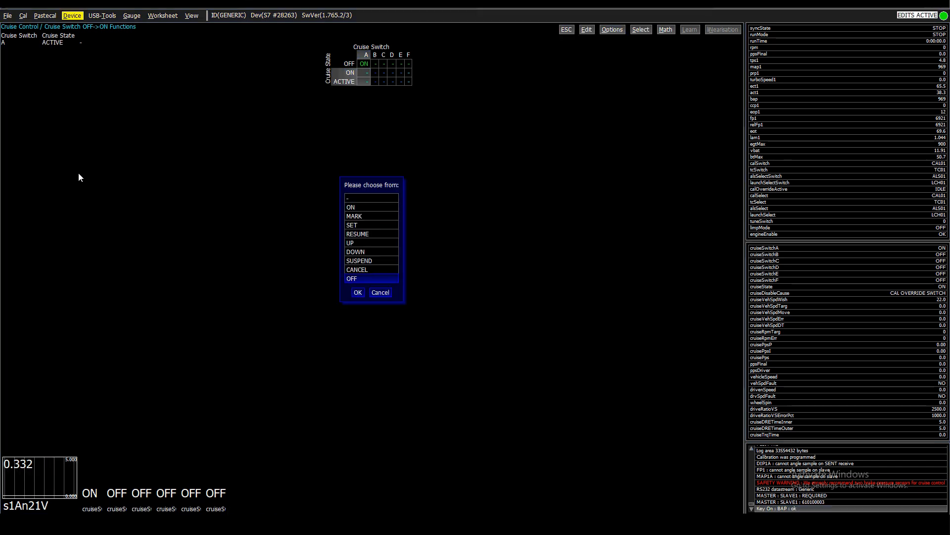
key("Return")
- Set cruise switch B to SET for both the ON and ACTIVE cruise states
key("Right")
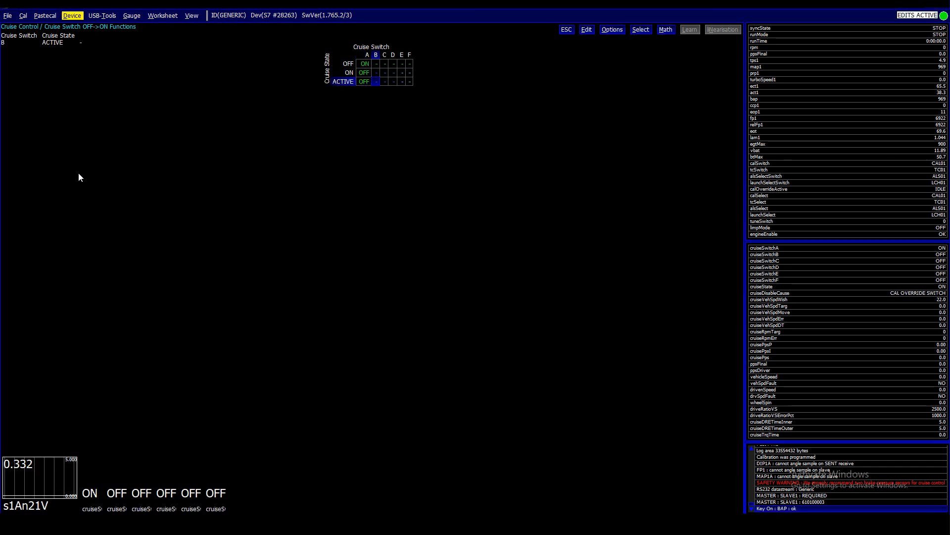
key("Up")
key("Up")
key("Down")
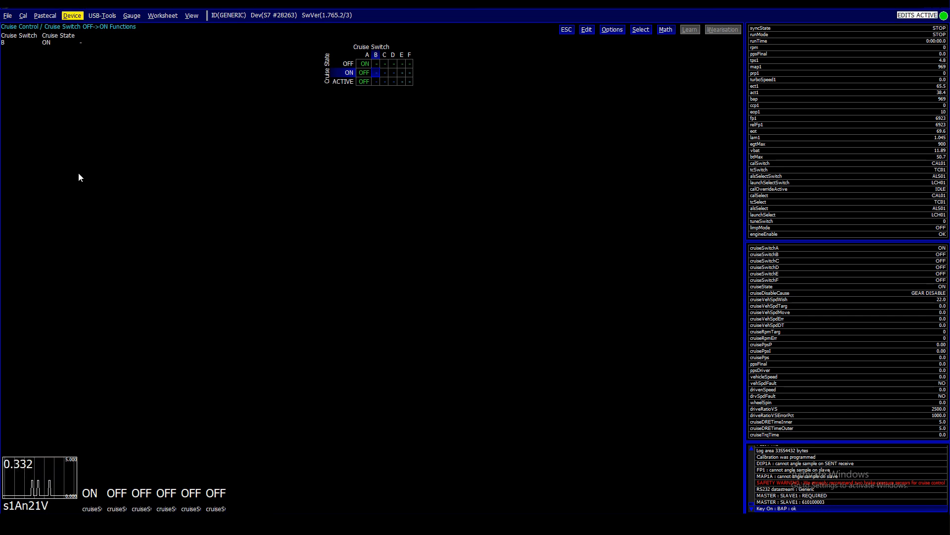
key("shift+Down")
key("Return")
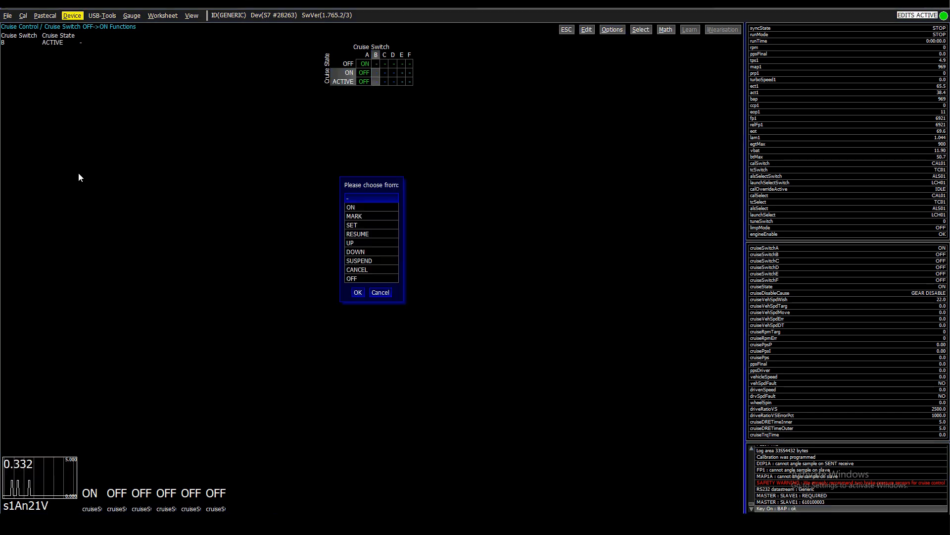
key("Down")
key("Down")
key("Down")
key("Return")
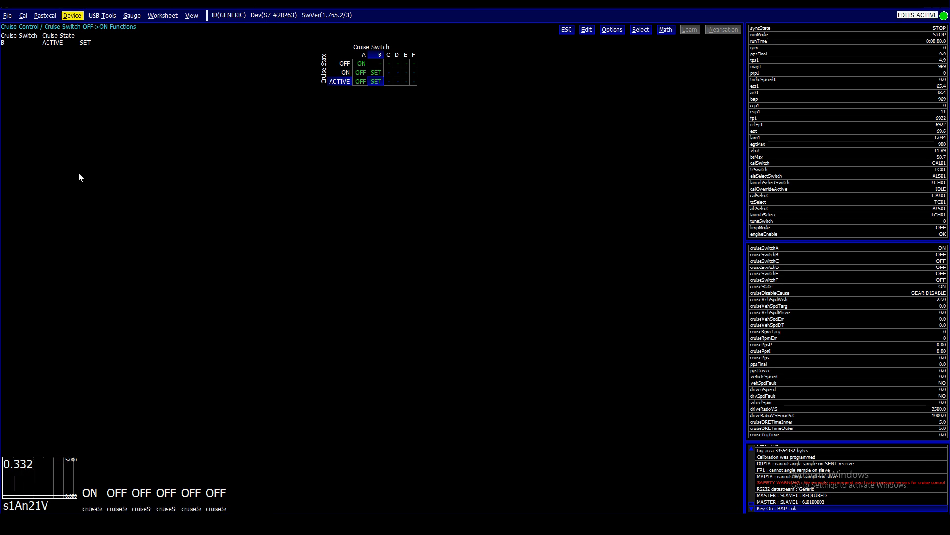
- Change cruise switch B to DOWN for the ACTIVE cruise state
key("Return")
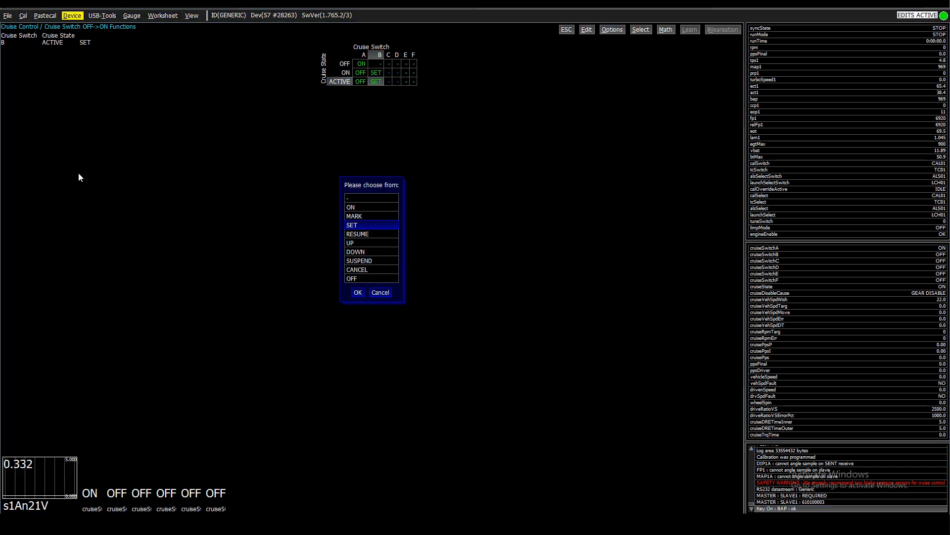
key("Down")
key("Down")
key("Down")
key("Return")
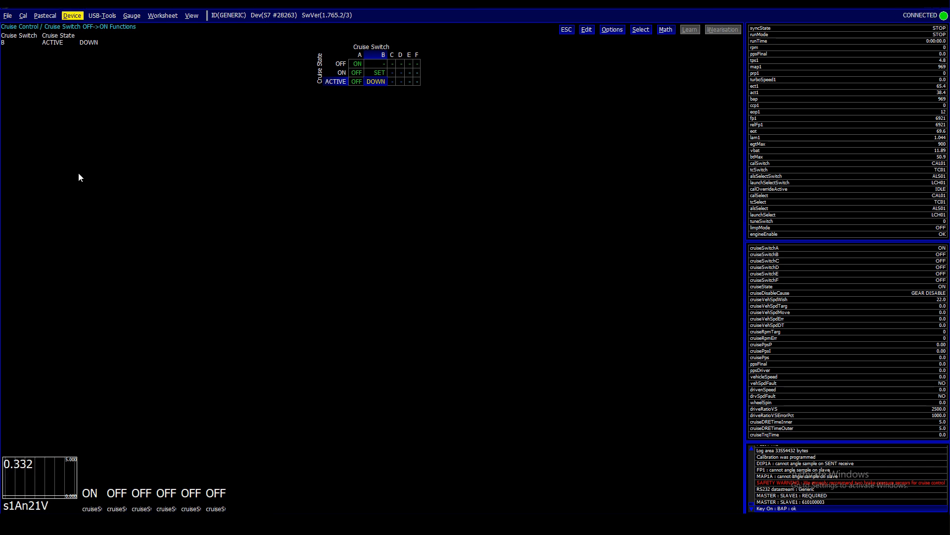
key("Up")
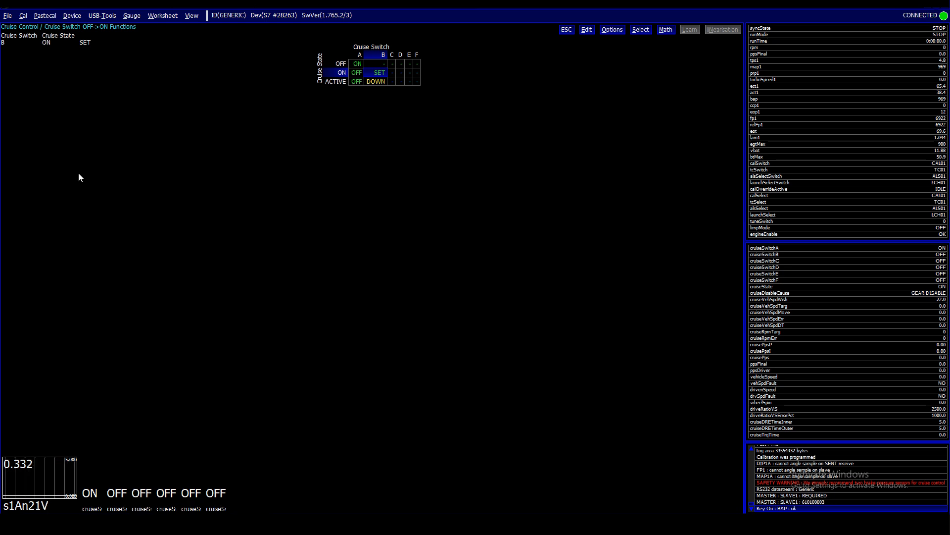
- Set cruise switch C to UP for the ACTIVE cruise state
key("Down")
key("Right")
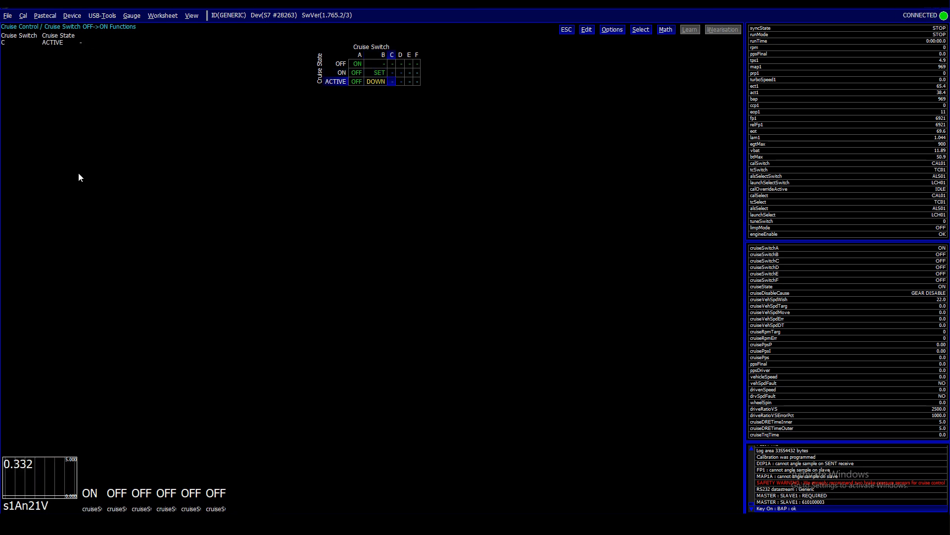
key("Return")
key("Down")
key("Down")
key("Down")
key("Down")
key("Down")
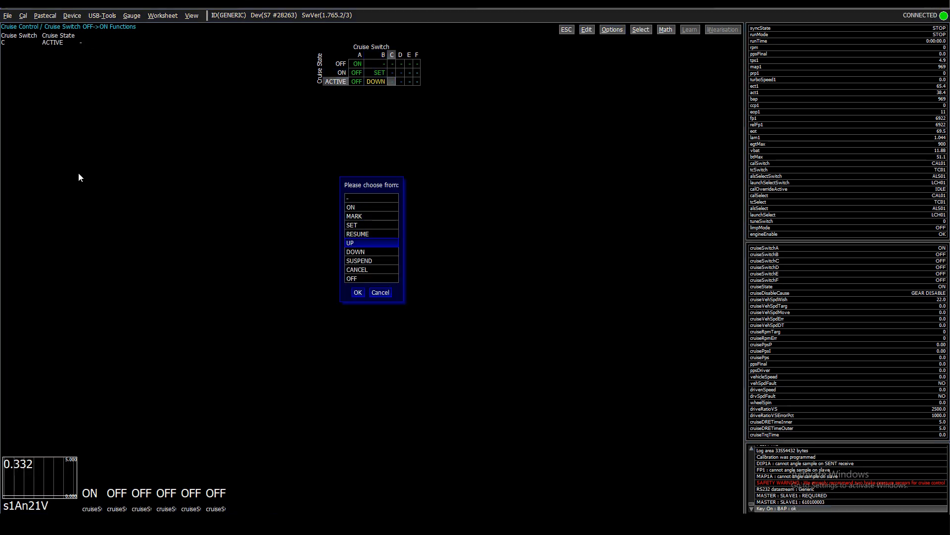
key("Return")
- Set cruise switch C to RESUME for the ON cruise state
key("Up")
key("Return")
key("Down")
key("Down")
key("Down")
key("Return")
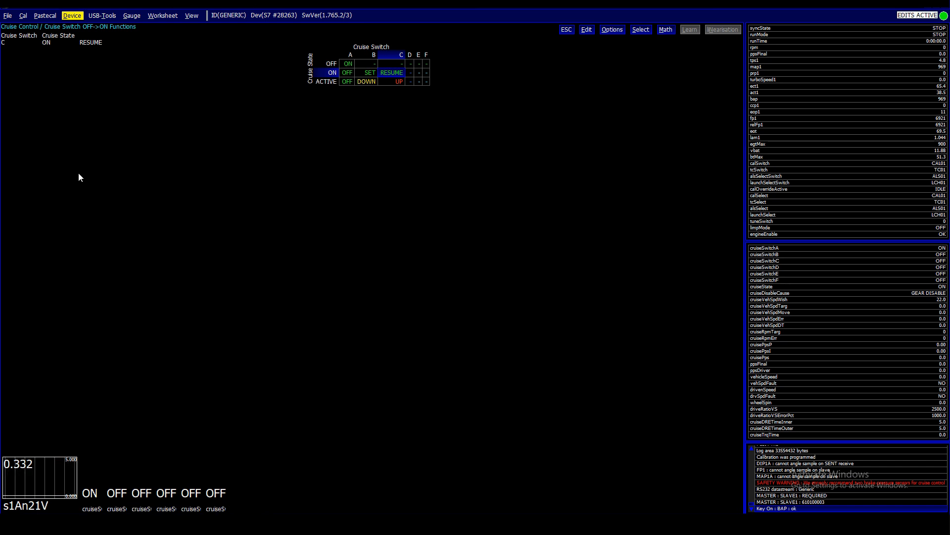
- Change cruise switch B back to SET for the ACTIVE cruise state
key("Left")
key("Down")
key("Return")
key("Down")
key("Down")
key("Up")
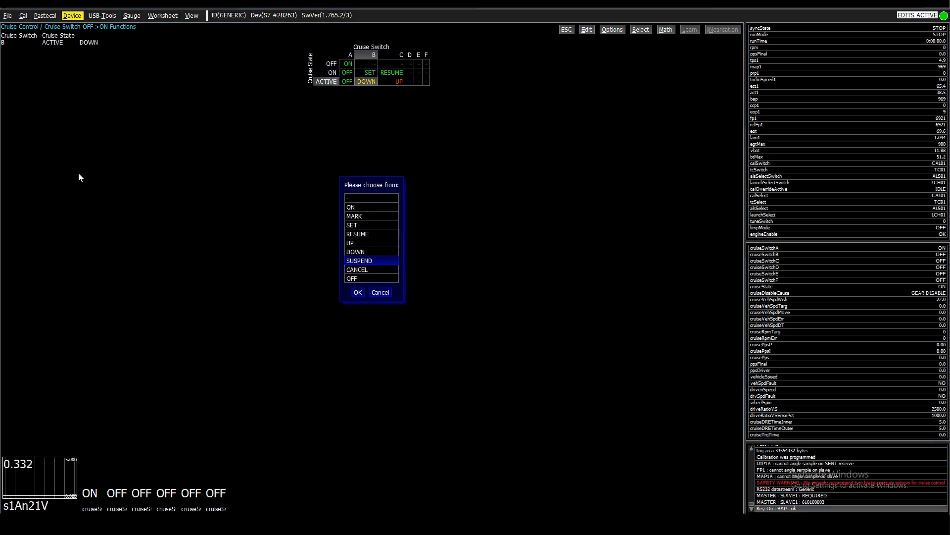
key("Up")
key("Up")
key("Up")
key("Up")
key("Return")
- Change cruise switch C to RESUME for the ACTIVE cruise state
key("Right")
key("Return")
key("Up")
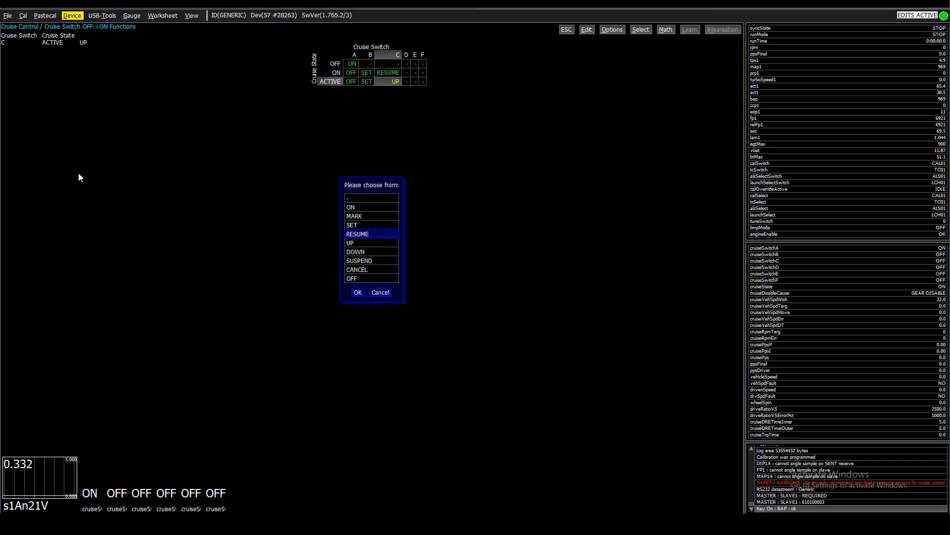
key("Return")
- Set cruise switch D to UP for both the ON and ACTIVE cruise states
key("Right")
key("Up")
key("Return")
key("Down")
key("Down")
key("Down")
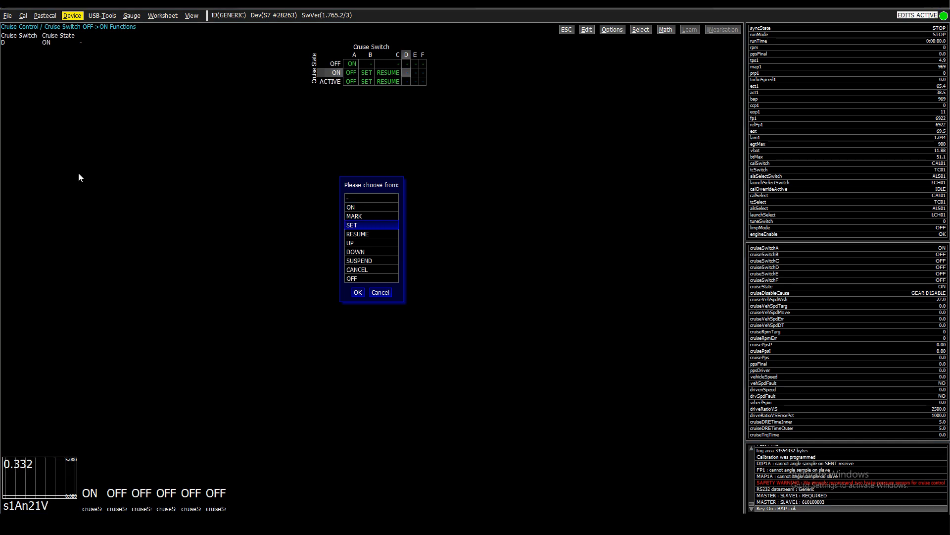
key("Down")
key("Down")
key("Return")
key("Down")
key("Return")
key("Down")
key("Down")
key("Down")
key("Down")
key("Down")
key("Return")
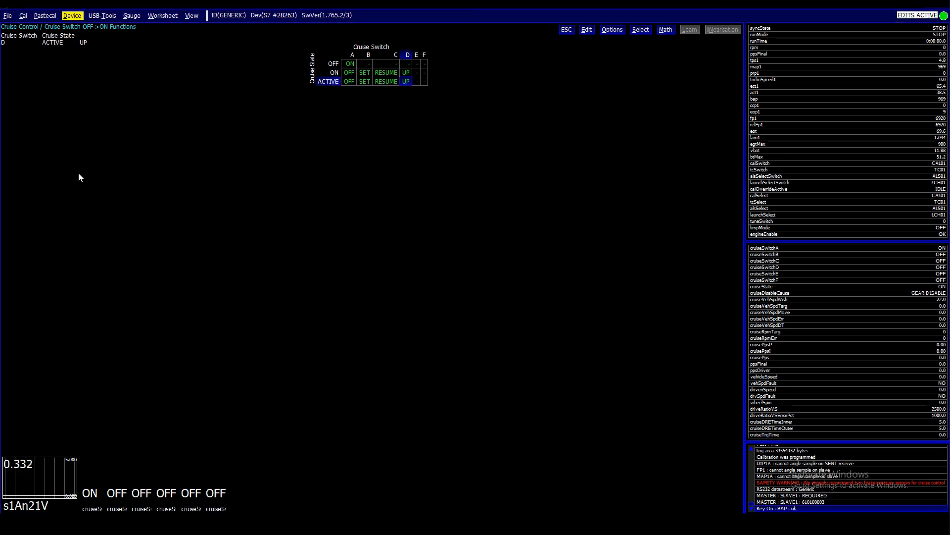
- Set cruise switch E to DOWN for the ACTIVE cruise state
key("Right")
key("Return")
key("Down")
key("Down")
key("Down")
key("Down")
key("Down")
key("Return")
- Set cruise switch E to DOWN for the ON cruise state and move on to switch F
key("Right")
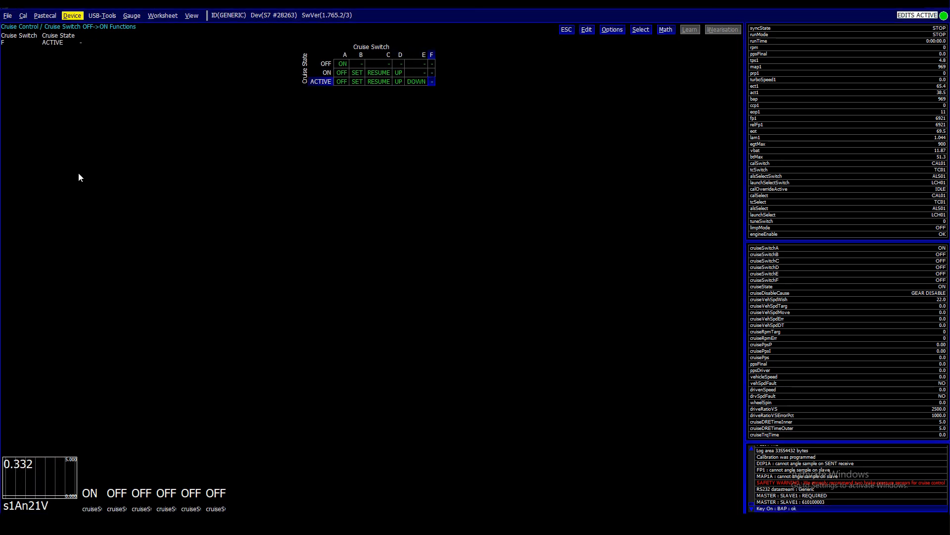
key("Left")
key("Up")
key("Return")
key("Down")
key("Down")
key("Down")
key("Down")
key("Down")
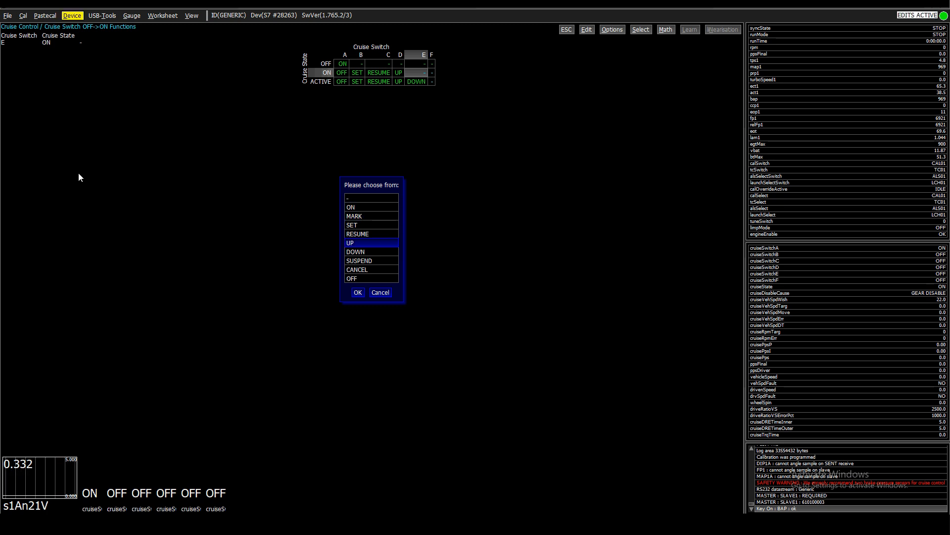
key("Down")
key("Return")
key("Right")
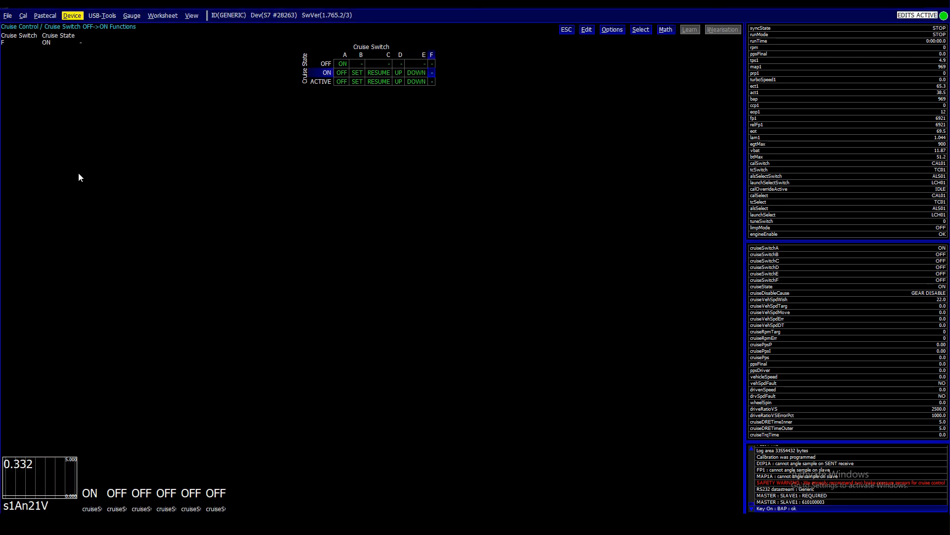
- Set cruise switch F to CANCEL for the ON cruise state in the OFF->ON functions map
key("Return")
key("Down")
key("Down")
key("Down")
key("Down")
key("Down")
key("Down")
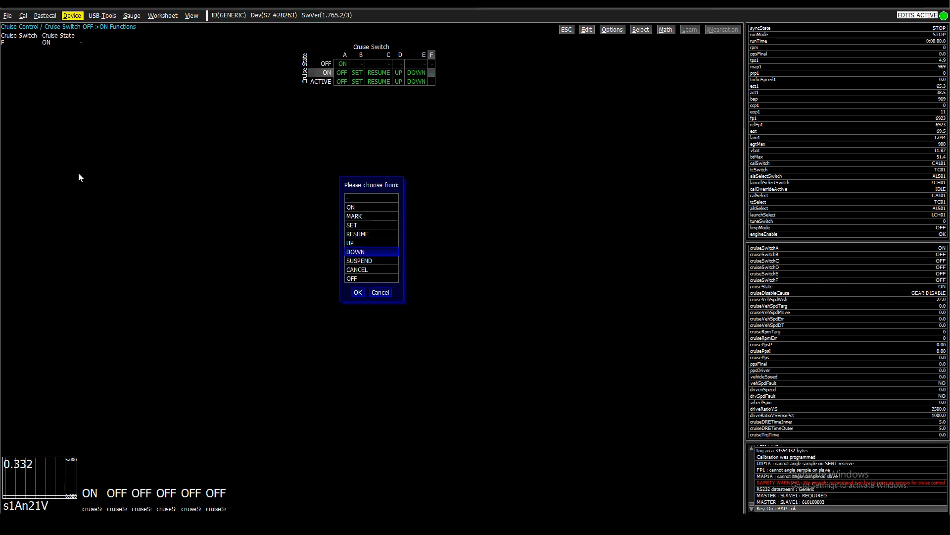
key("Down")
key("Down")
key("Return")
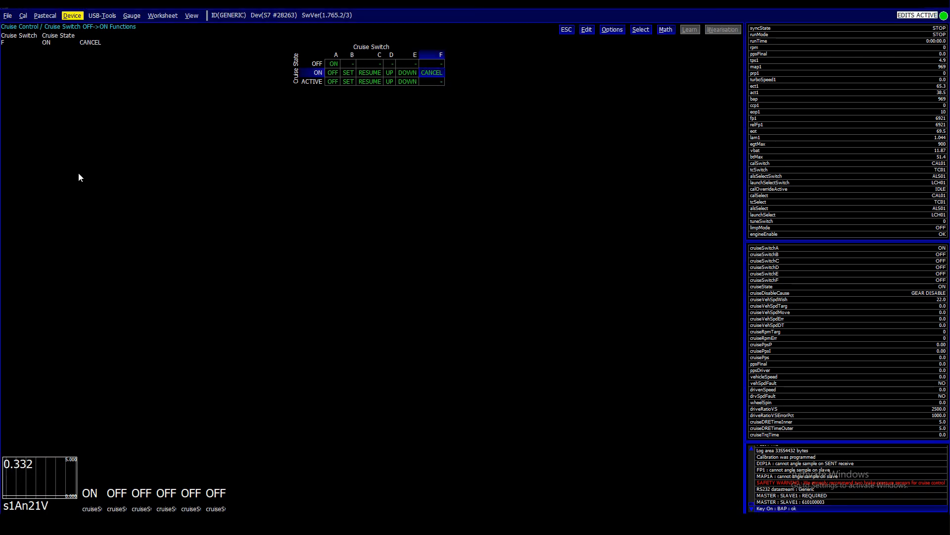
- Set cruise switch F to SUSPEND for the ACTIVE cruise state
key("Down")
key("Return")
key("Down")
key("Down")
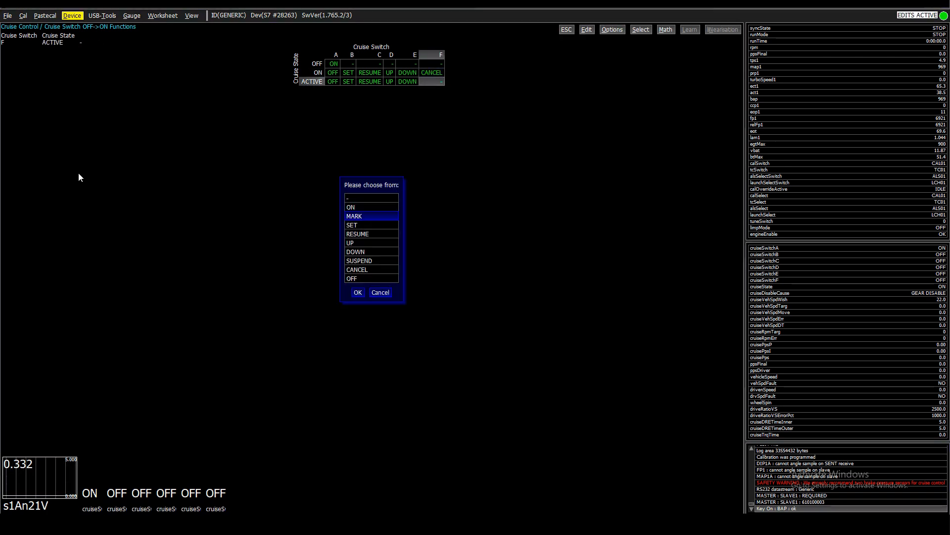
key("Down")
key("Down")
key("Down")
key("Down")
key("Down")
key("Return")
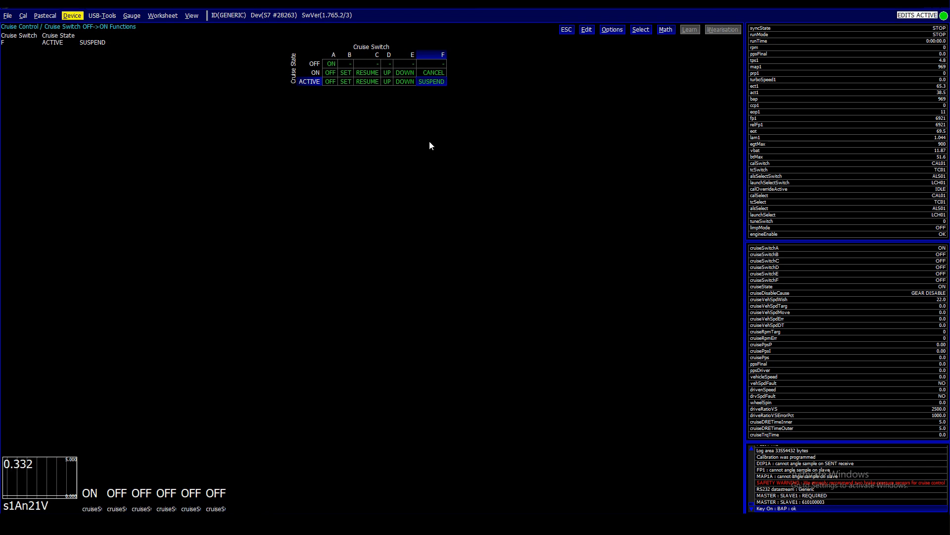
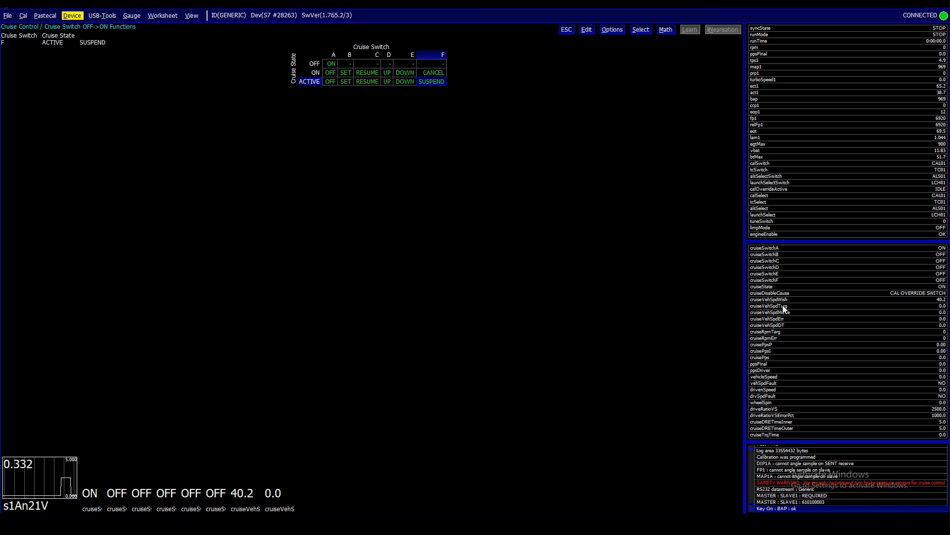
- Close the OFF->ON functions map and examine the Cruise Switch ON->OFF Functions map alongside the switch gauges
key("alt+d")
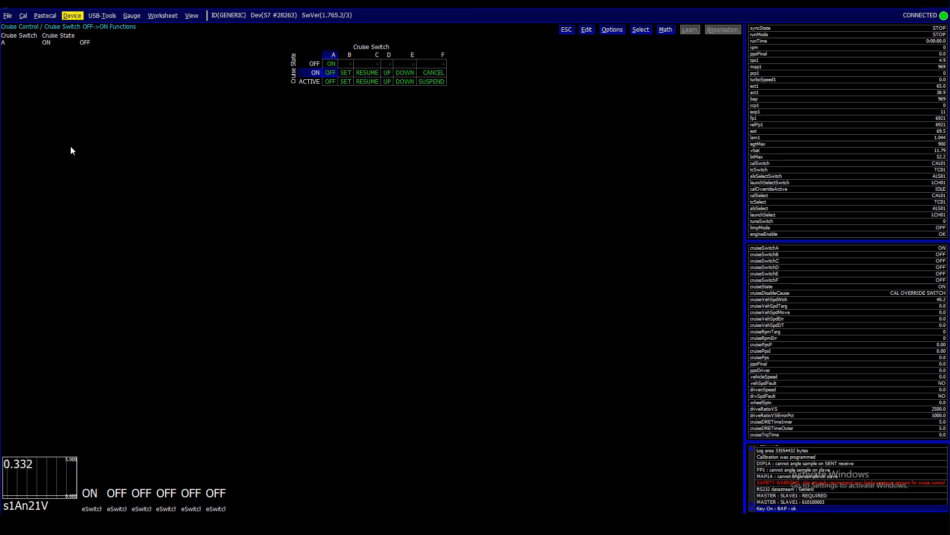
key("Escape")
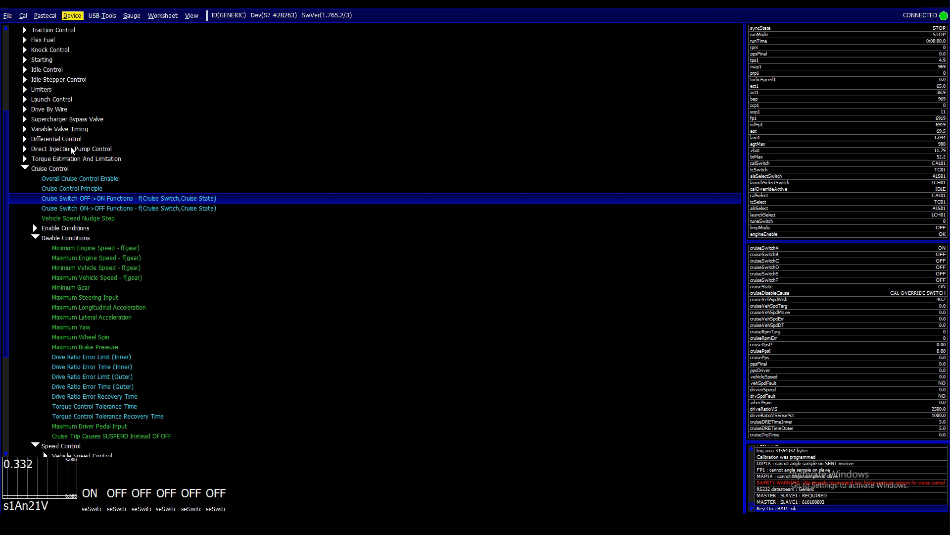
key("Down")
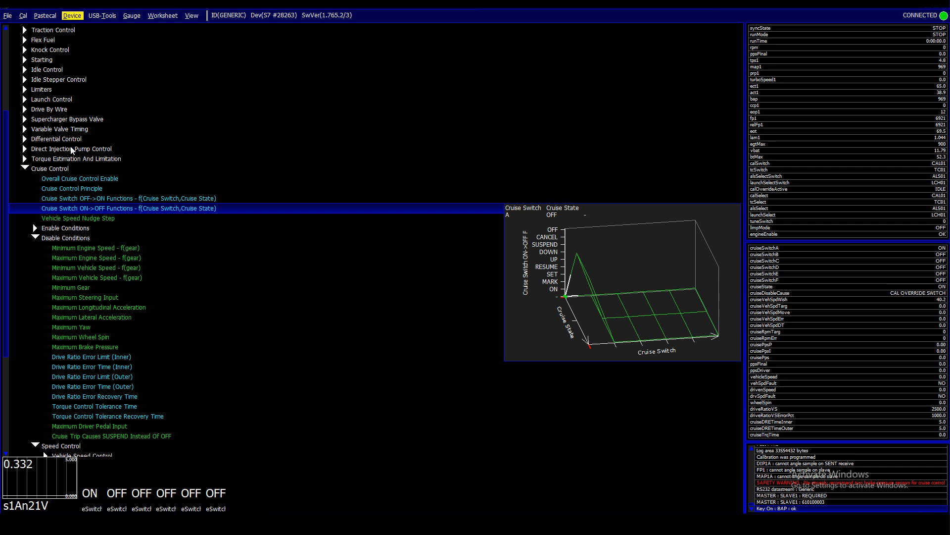
key("Return")
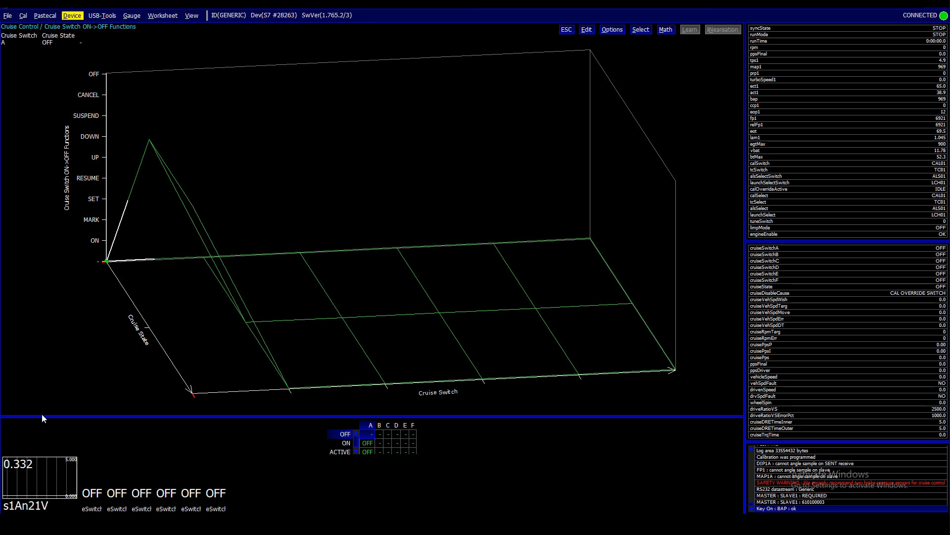
left_click(88, 498)
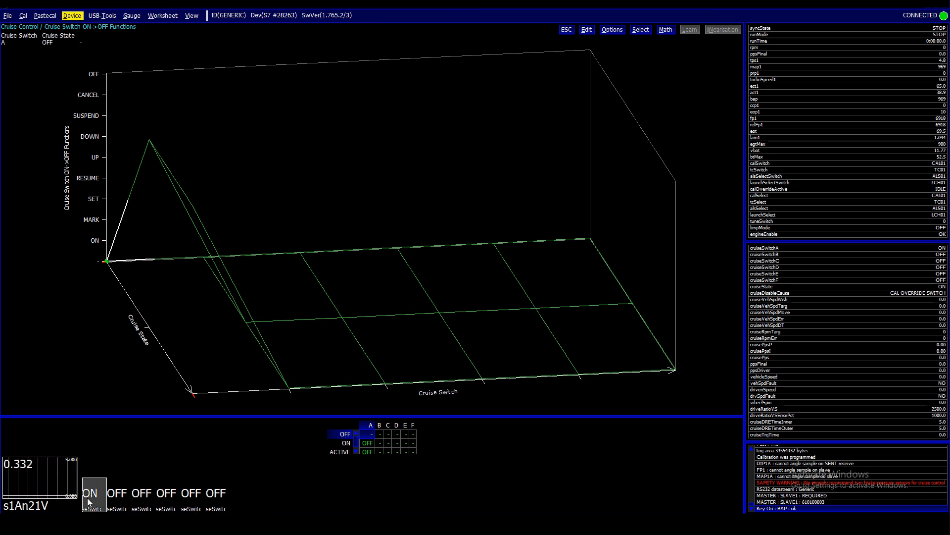
key("Escape")
key("Up")
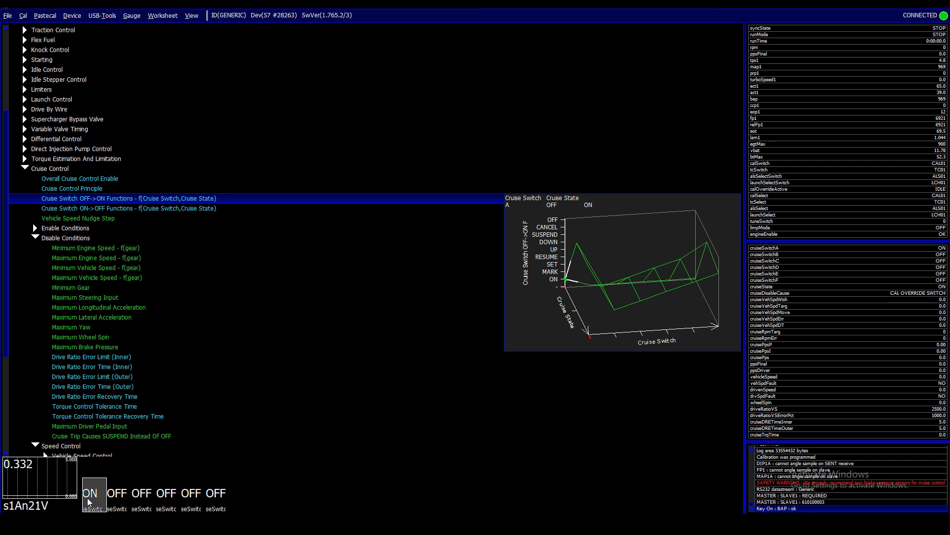
- Load the saved Cruise gauge layout and add a cruiseVehSpdWish gauge to it
key("Down")
key("Down")
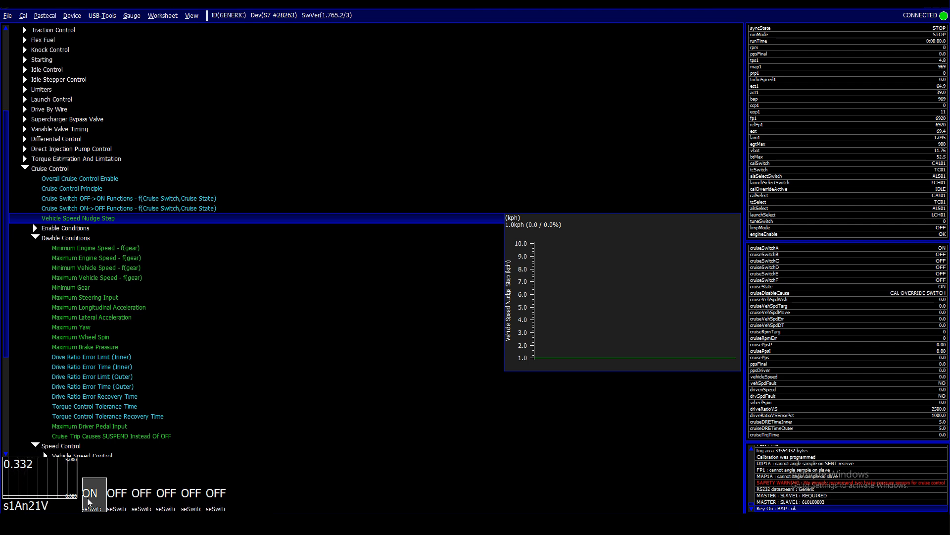
key("alt+g")
key("Down")
key("Down")
key("Down")
key("Down")
key("Down")
key("Down")
key("Down")
key("Down")
key("Down")
key("Down")
key("Down")
key("Down")
key("Down")
key("Down")
key("Down")
key("Down")
key("Down")
key("Down")
key("Down")
key("Down")
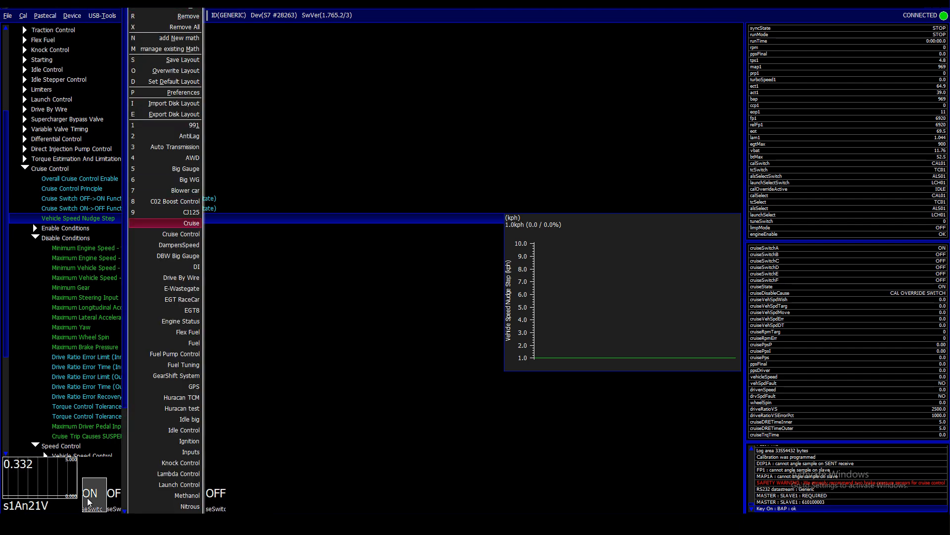
key("Return")
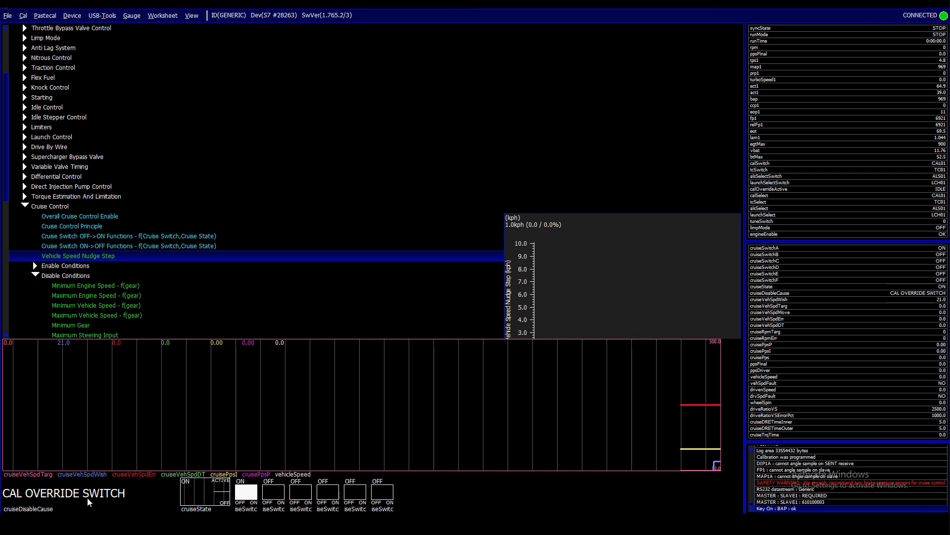
double_click(779, 300)
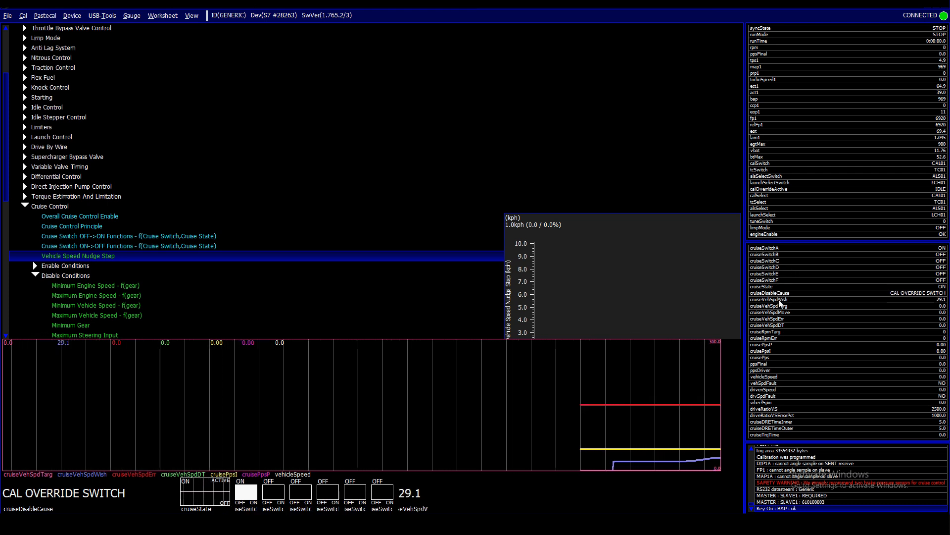
- Try a Vehicle Speed Nudge Step of 5 kph and undo the change
key("Return")
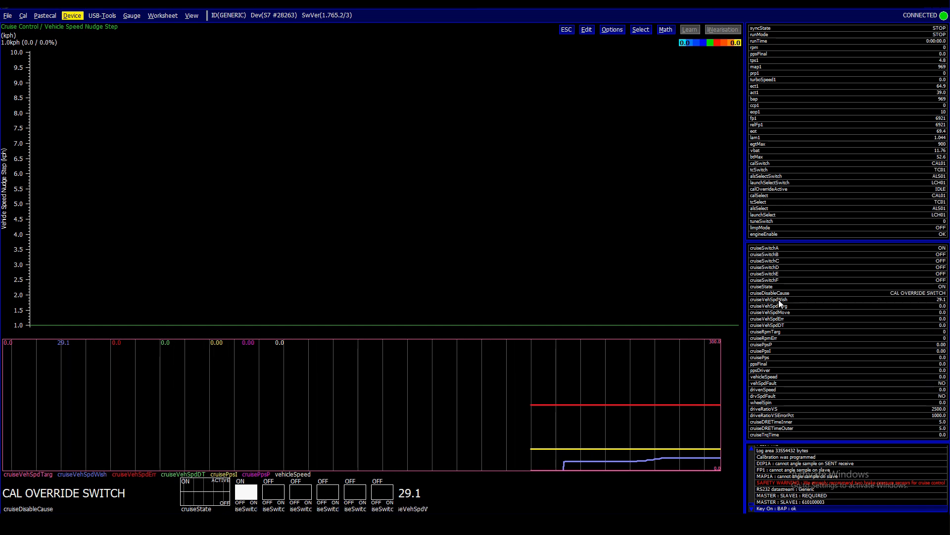
type("5")
key("Return")
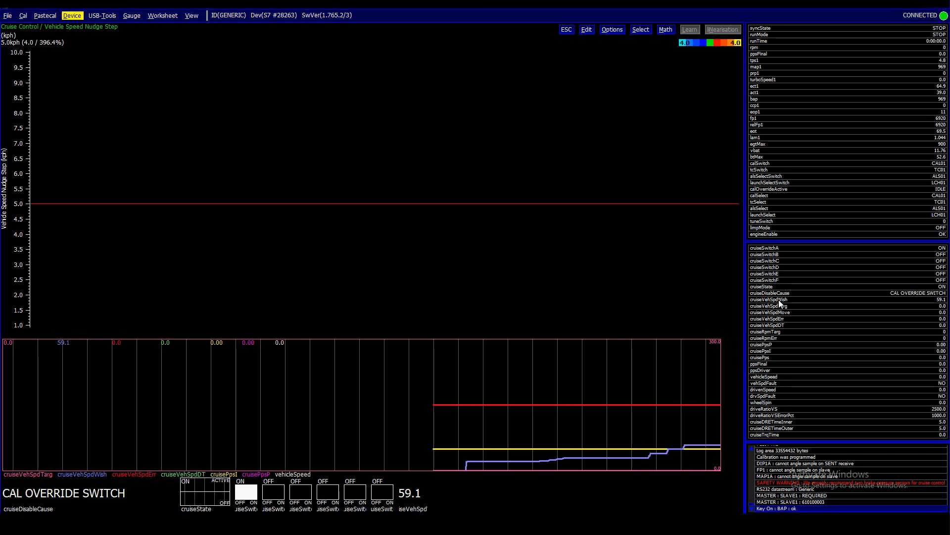
key("ctrl+z")
key("Escape")
- Collapse the Disable Conditions and examine the pedal position, engine speed and vehicle speed stability settings under Enable Conditions
key("Down")
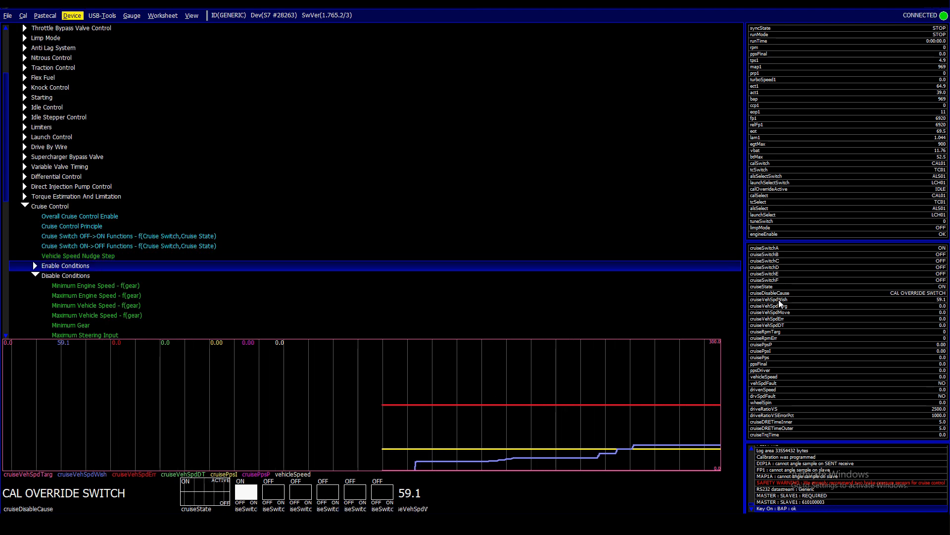
key("Down")
key("Return")
key("Up")
key("Return")
key("Down")
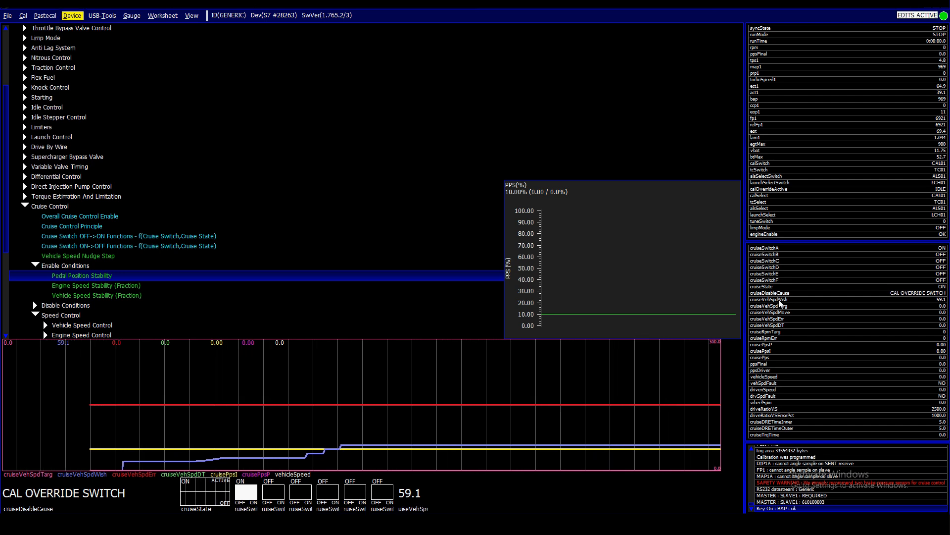
key("Down")
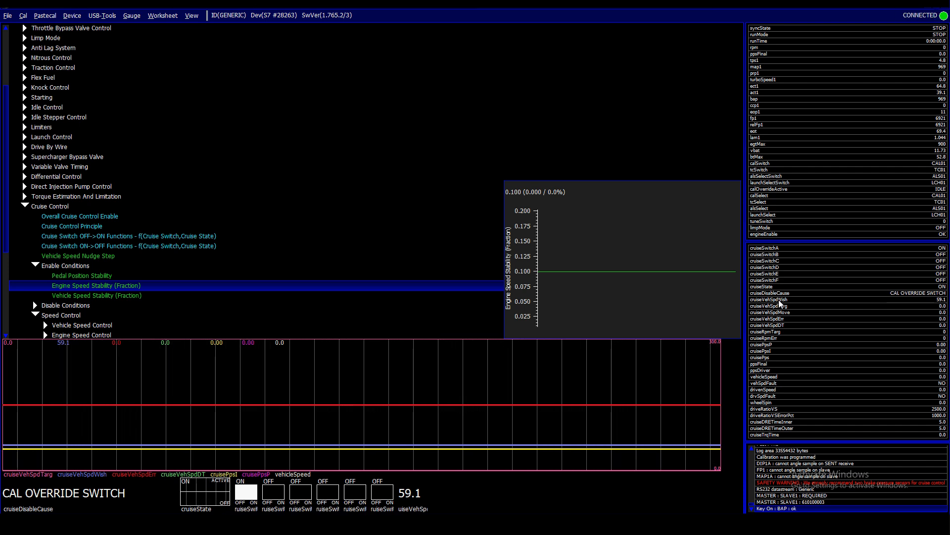
key("Down")
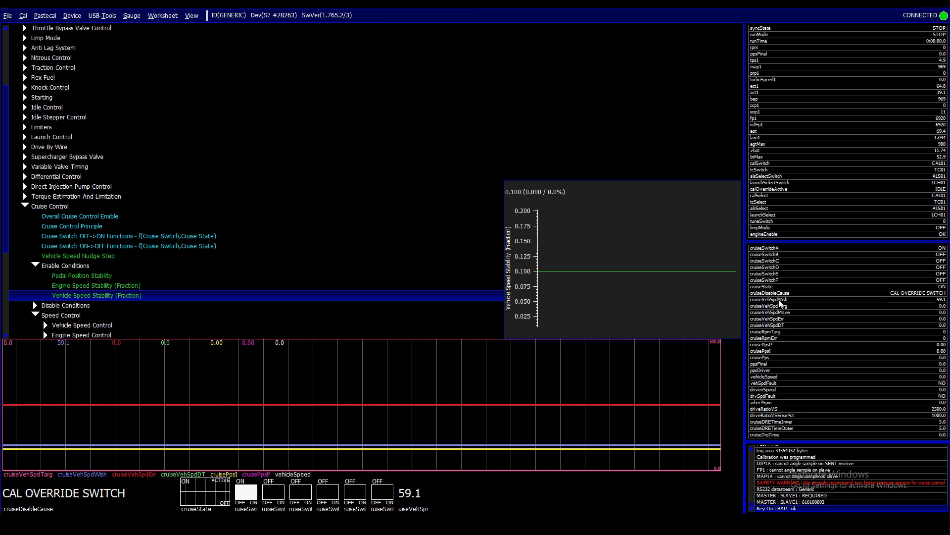
- Expand the cruise control Disable Conditions and examine the minimum and maximum engine speed and vehicle speed limits per gear
key("Left")
key("Left")
key("Down")
key("Right")
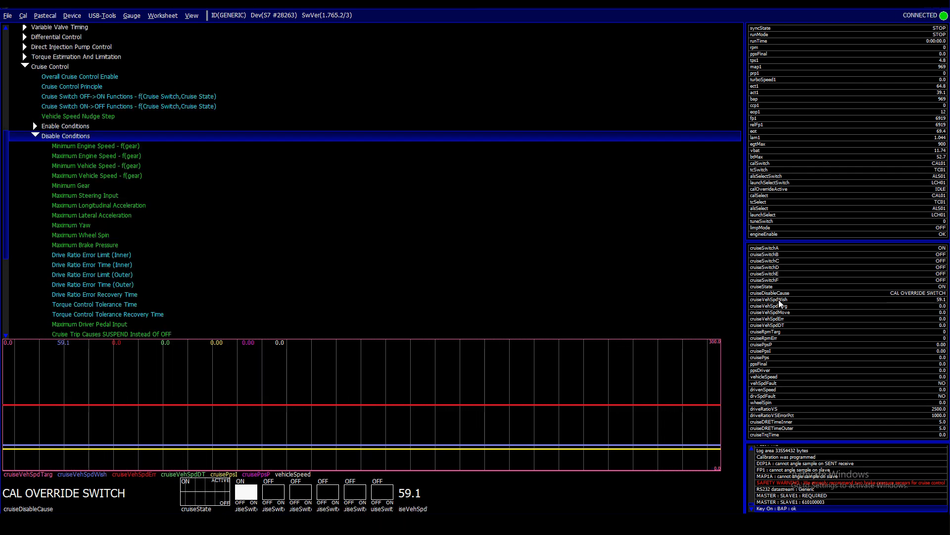
key("Down")
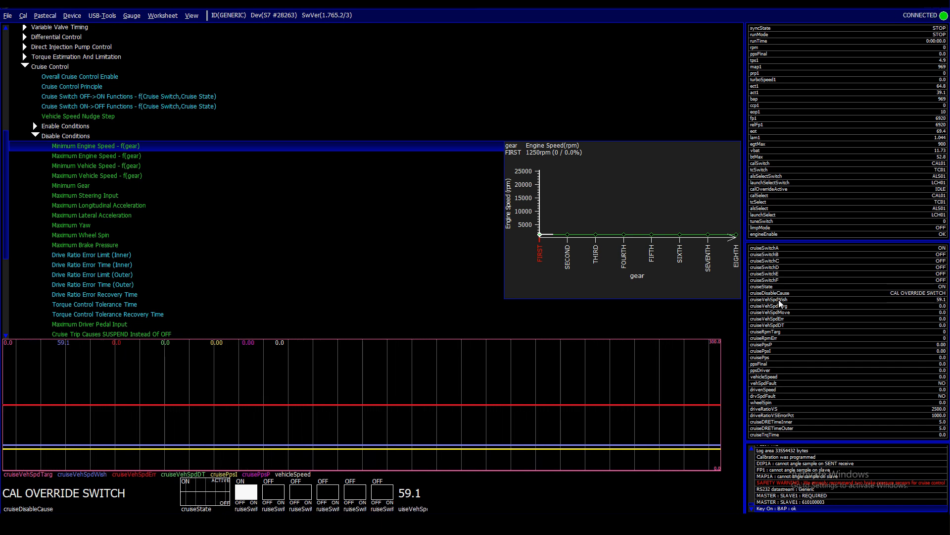
key("Down")
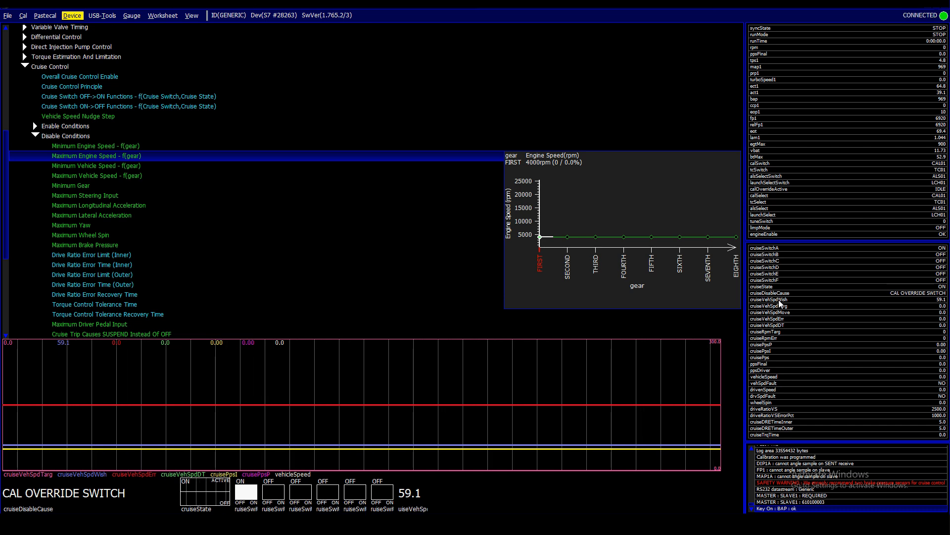
key("Up")
key("Down")
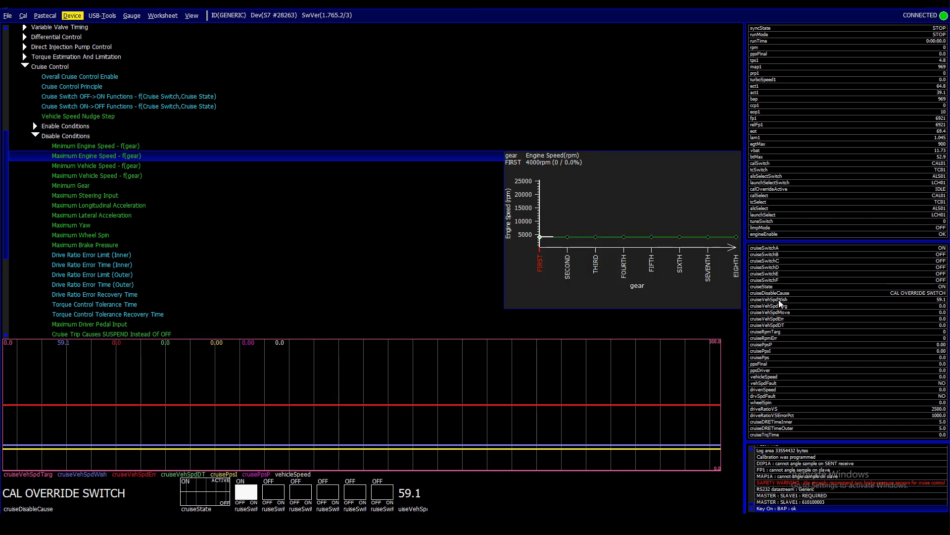
key("Down")
key("Down")
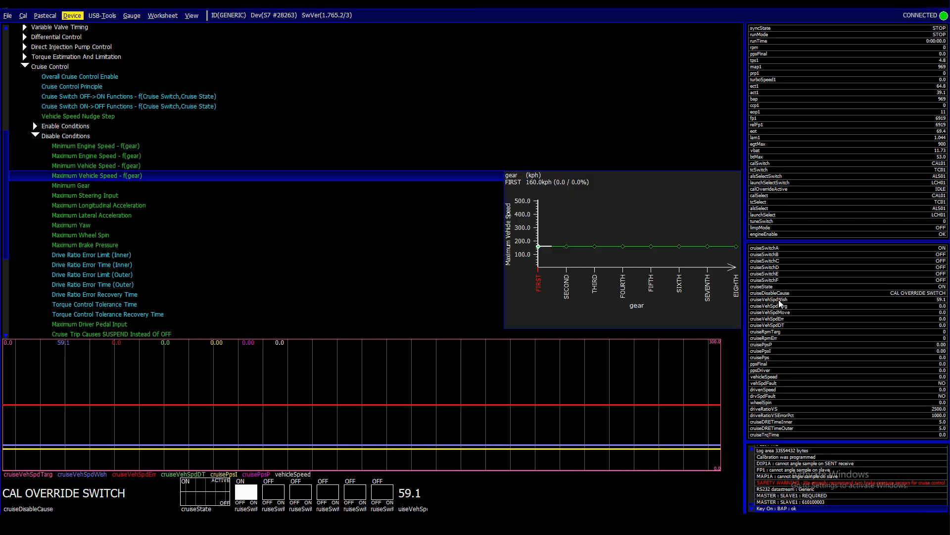
- Examine the disable conditions from Minimum Gear through Maximum Brake Pressure to Drive Ratio Error Limit (Inner)
key("Down")
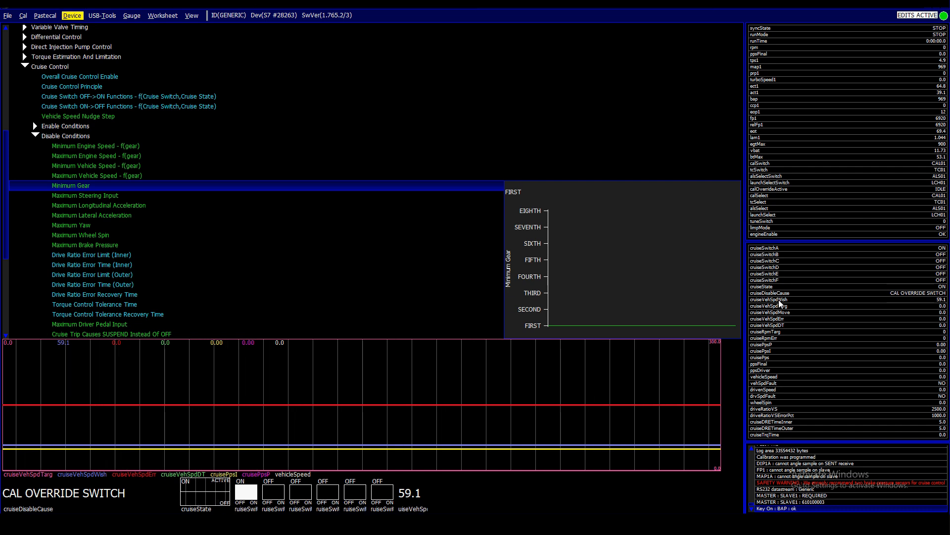
key("Down")
key("Down")
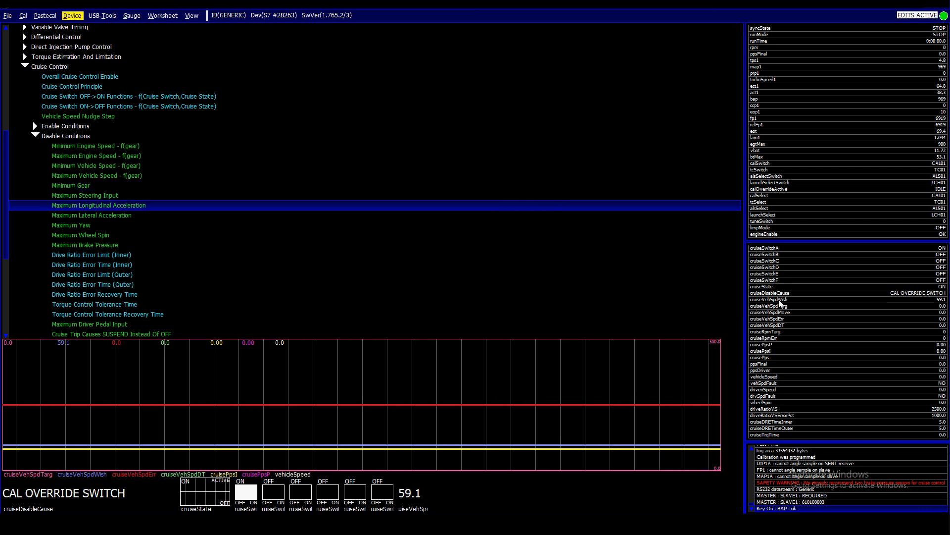
key("Down")
key("Down")
key("Down")
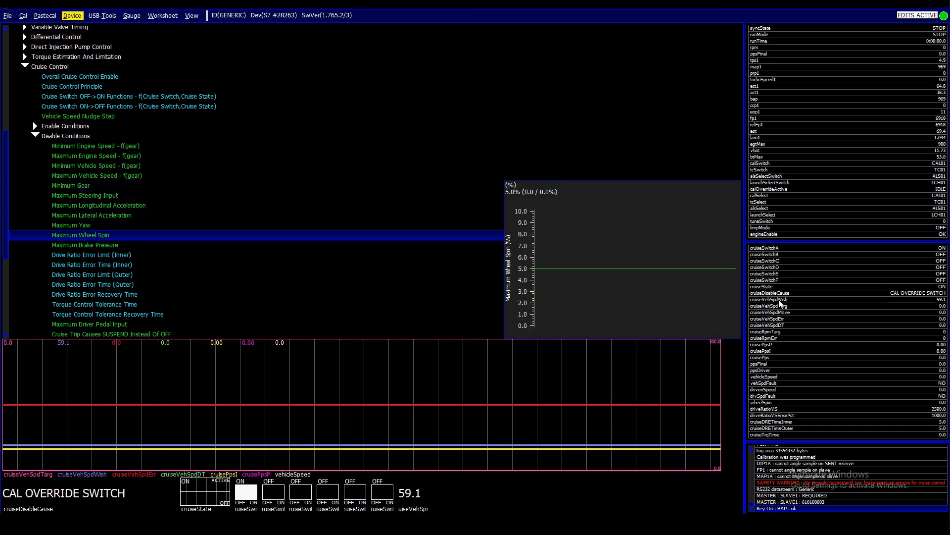
key("Down")
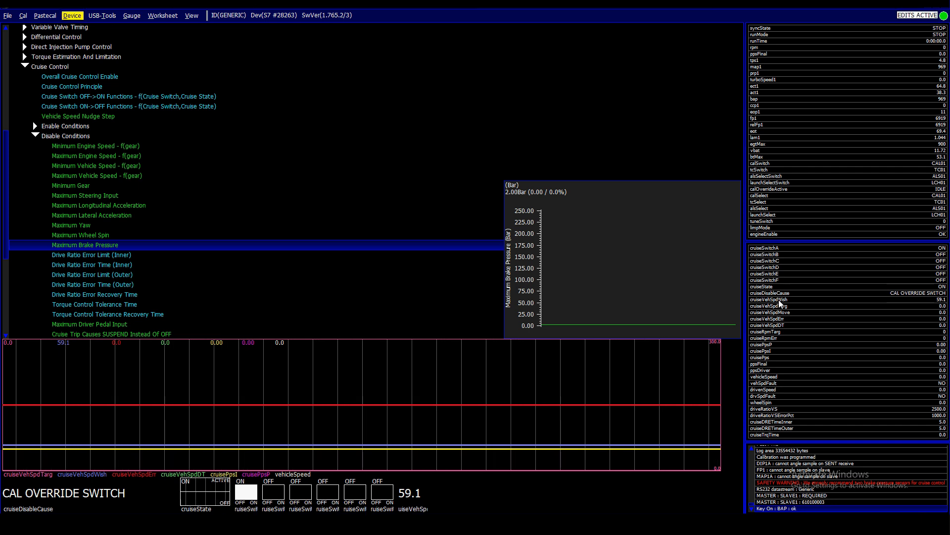
key("Down")
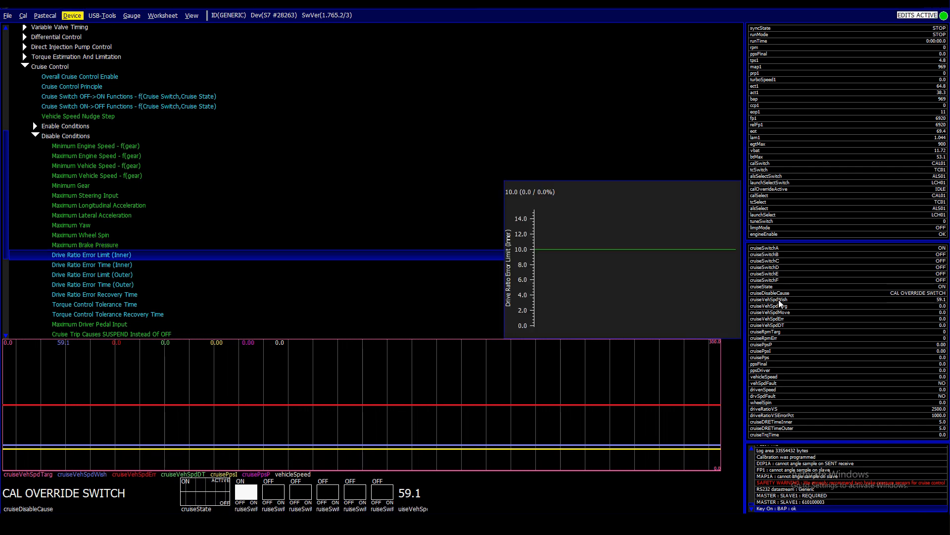
- Browse the remaining disable conditions and the Speed Control settings as far as Maximum Pedal Target Integral
key("Down")
key("Down")
key("Down")
key("Down")
key("Down")
key("Down")
key("Down")
key("Down")
key("Down")
key("Down")
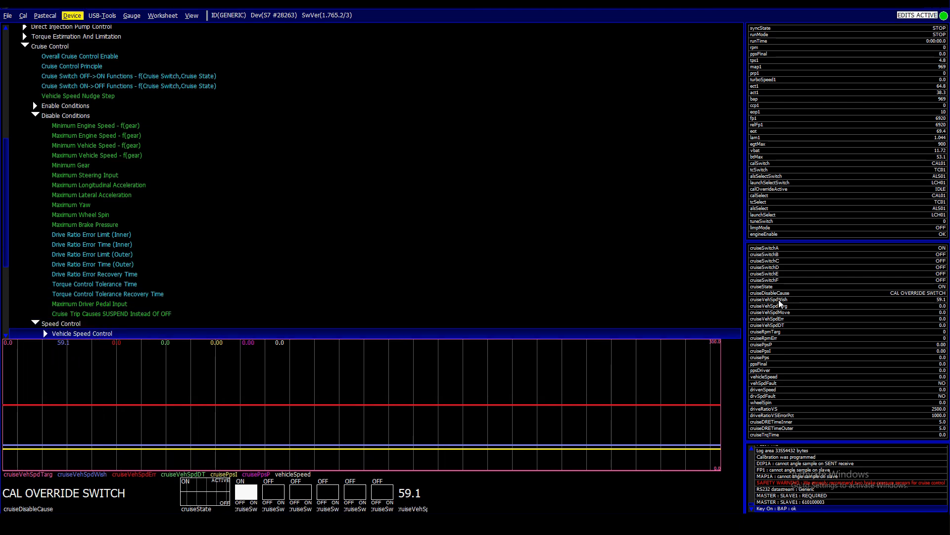
key("Down")
key("Down")
key("Down")
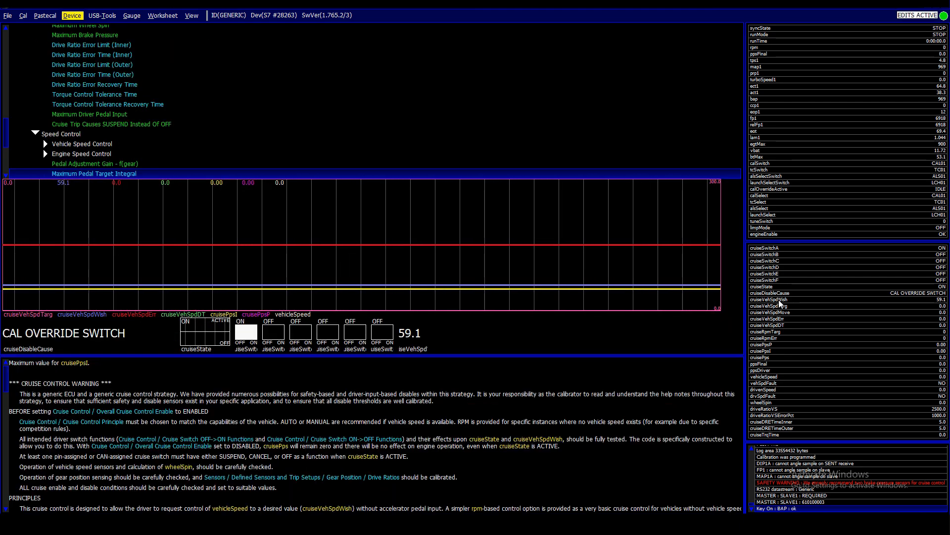
- Hide the help notes and return to the Drive Ratio Error Limit (Inner) setting to examine it
key("F1")
key("Up")
key("Up")
key("Up")
key("Up")
key("Up")
key("Up")
key("Up")
key("Up")
key("Up")
key("Up")
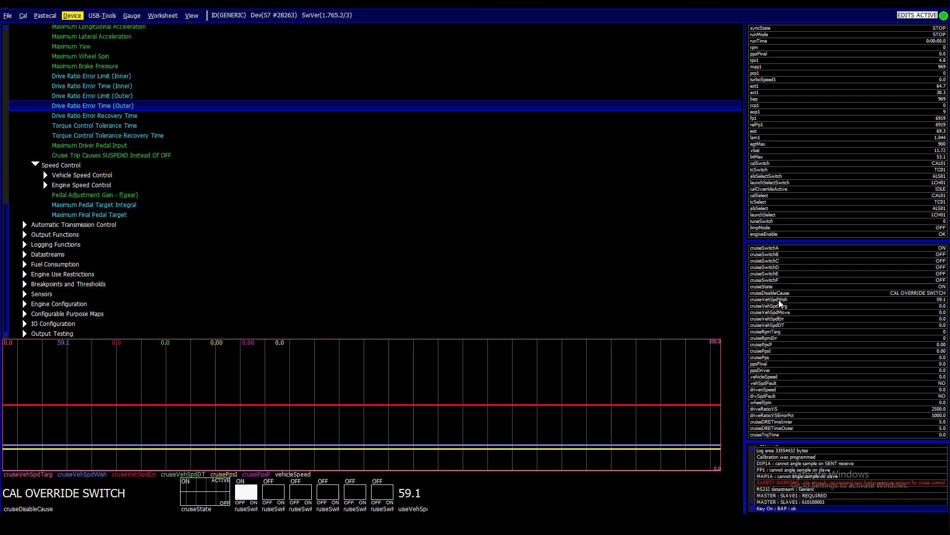
key("Up")
key("Up")
key("Up")
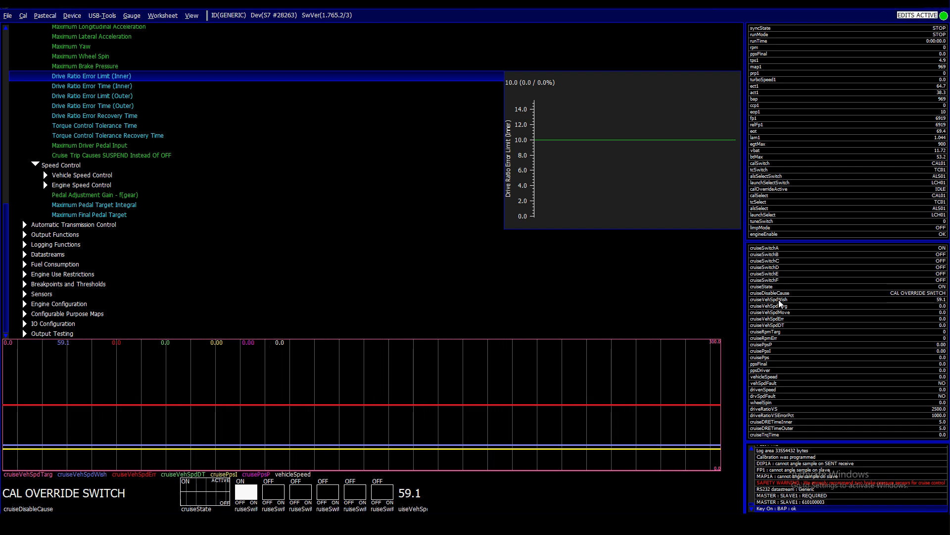
- Add a driveRatioVS gauge to the gauge row and search the gauge item list for dri
double_click(767, 409)
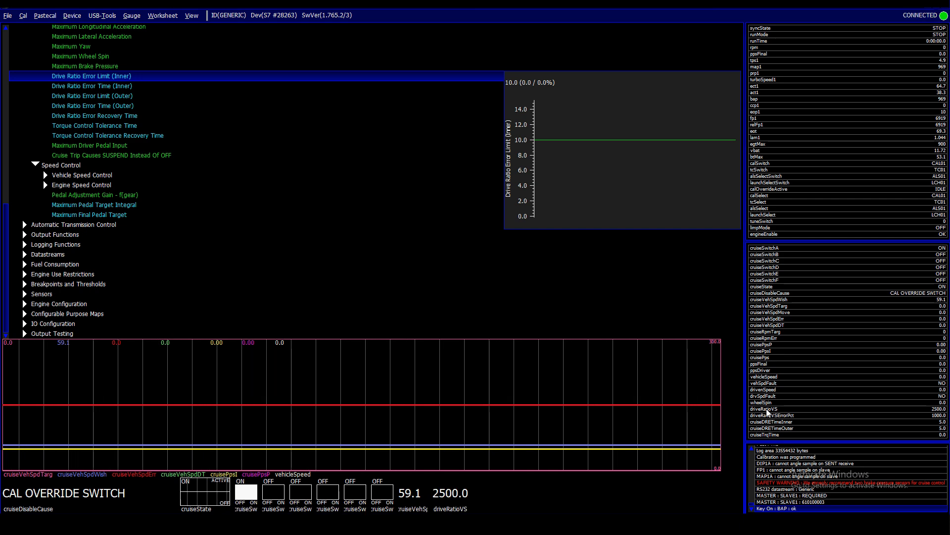
key("Insert")
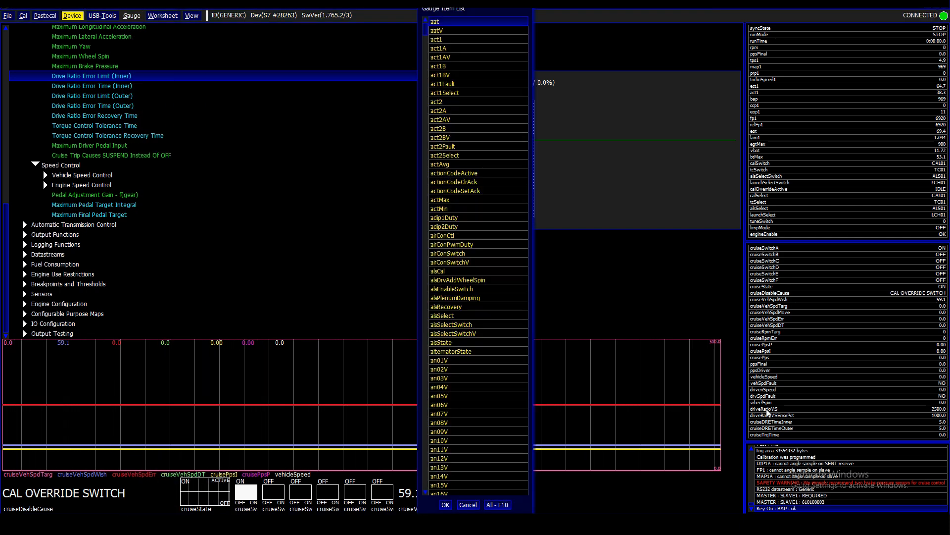
type("dri")
key("Down")
key("Down")
key("Down")
key("Down")
key("Down")
key("Down")
key("Down")
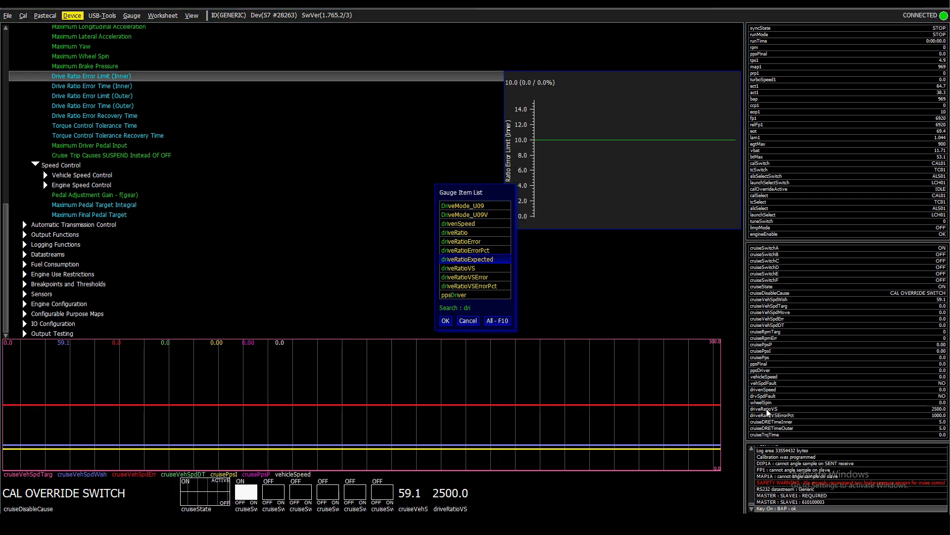
key("Return")
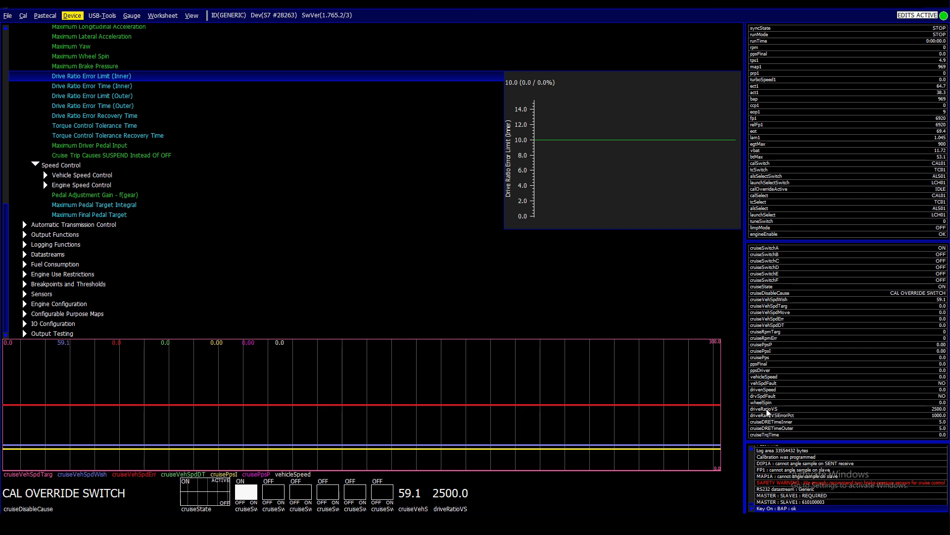
- Expand the Sensors section and its Defined Sensors and Trip Setups group
key("Page_Down")
key("Up")
key("Up")
key("Up")
key("Up")
key("Right")
key("Down")
key("Down")
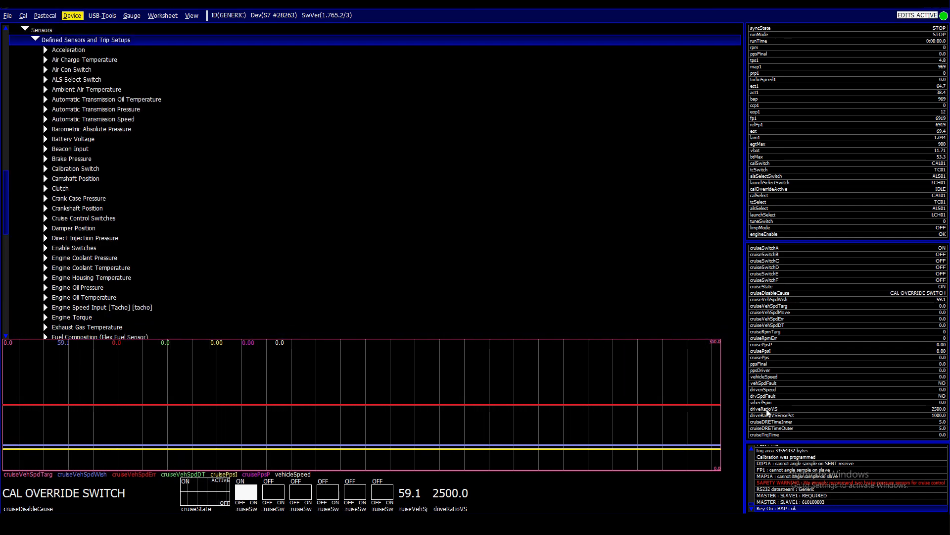
- Expand Gear Position within the defined sensors and open the Drive Ratios - f(gear) map
key("Page_Down")
key("Page_Down")
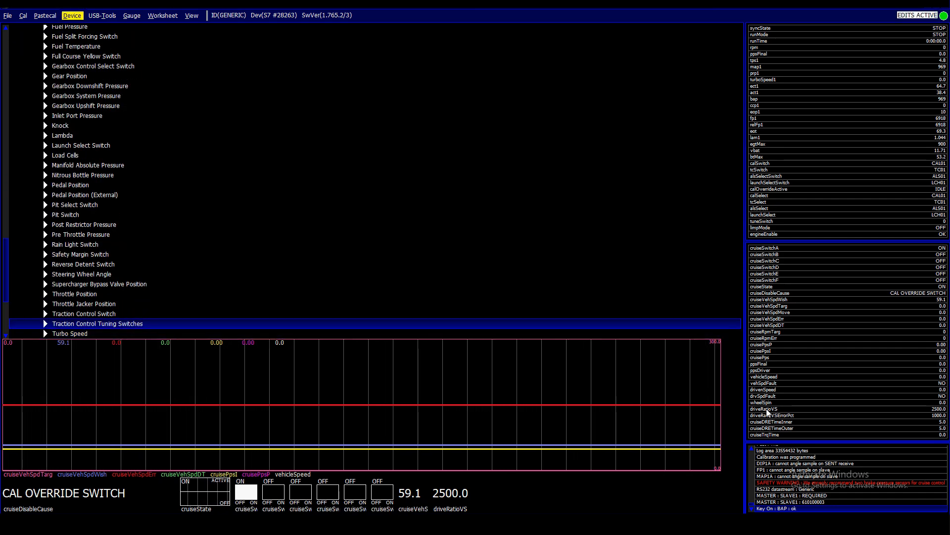
key("Page_Up")
key("Down")
key("Down")
key("Down")
key("Down")
key("Down")
key("Right")
key("Down")
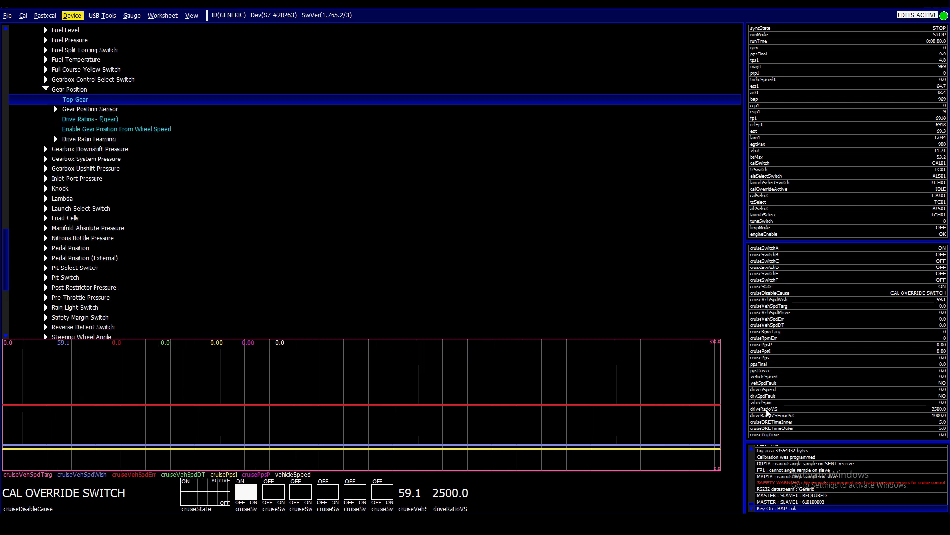
key("Down")
key("Return")
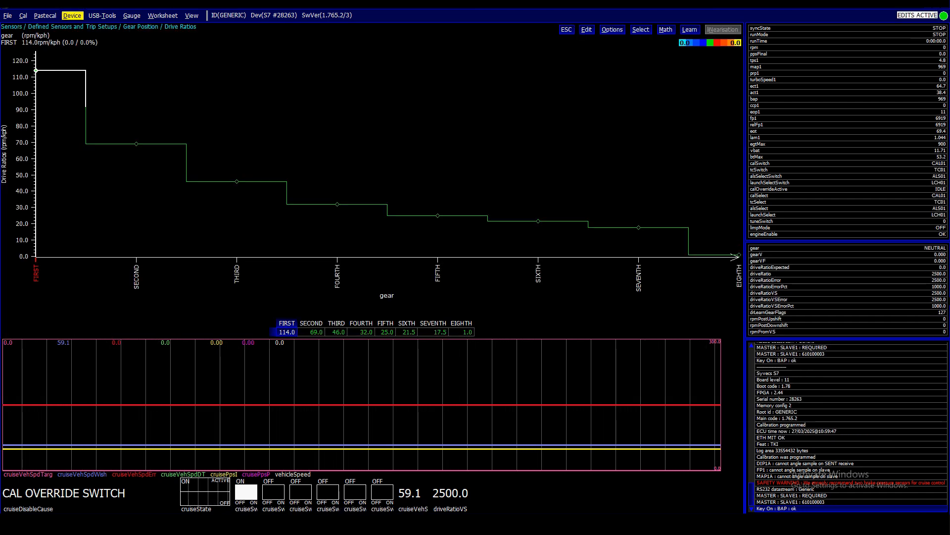
- Add driveRatioVSErrorPct and driveRatioVSError gauges to the gauge row and close the Drive Ratios map
double_click(787, 306)
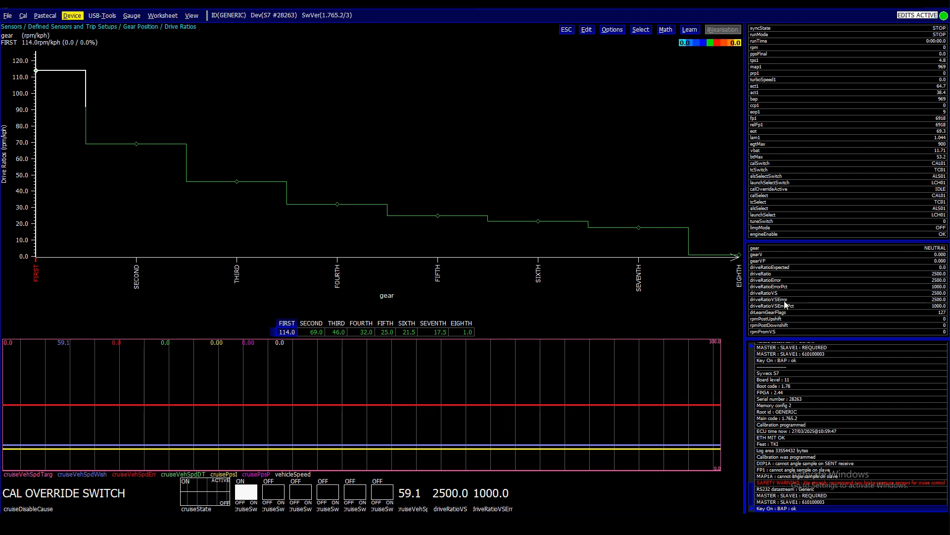
double_click(785, 300)
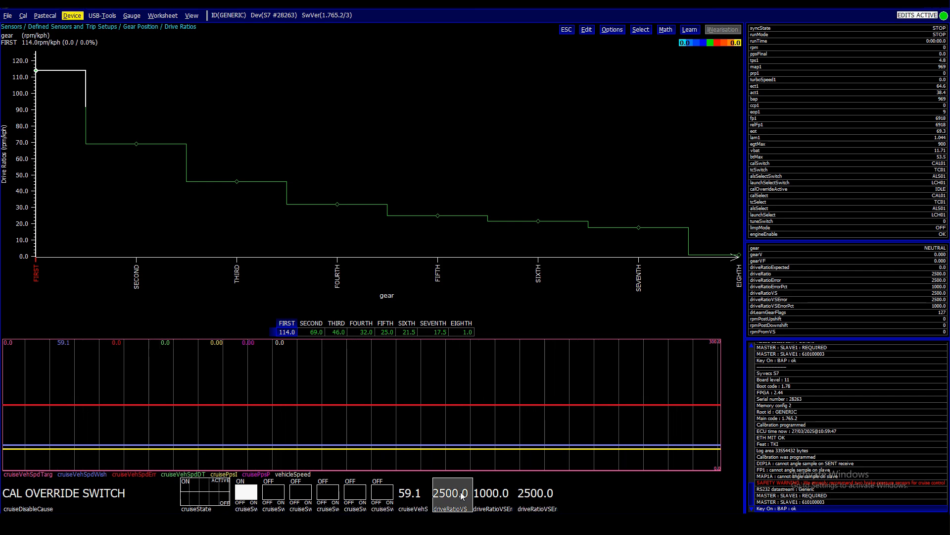
key("Escape")
key("Escape")
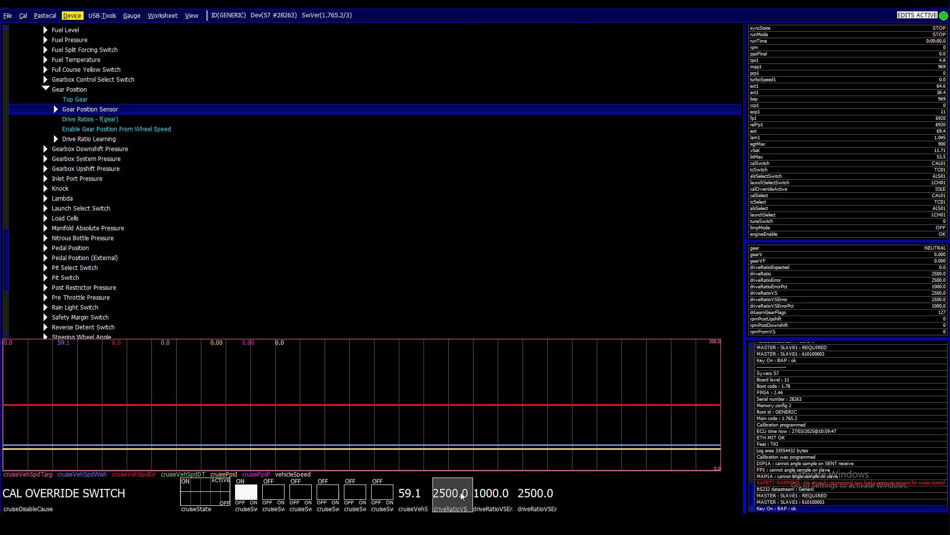
- Return to the cruise control disable conditions and examine Drive Ratio Error Limit (Inner)
key("Escape")
key("Page_Up")
key("Page_Up")
key("Down")
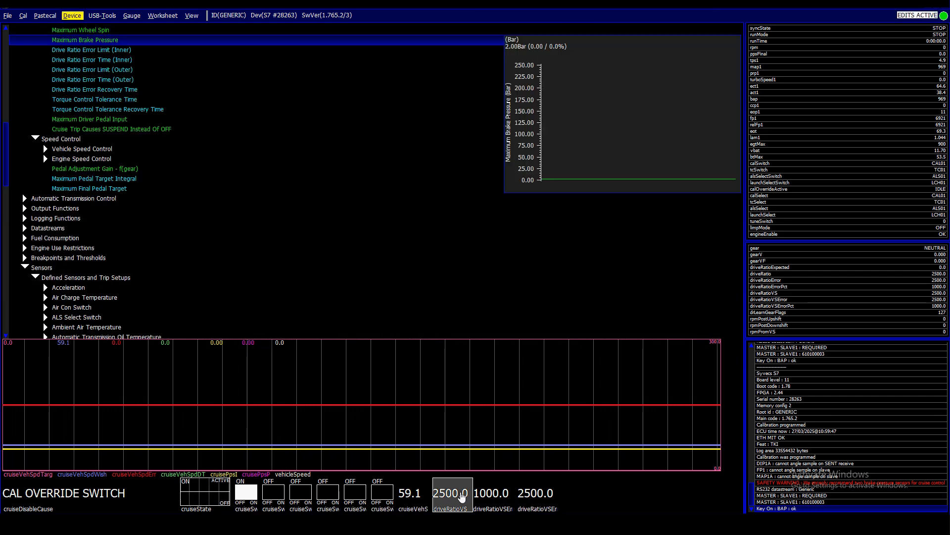
key("Up")
key("Down")
key("Down")
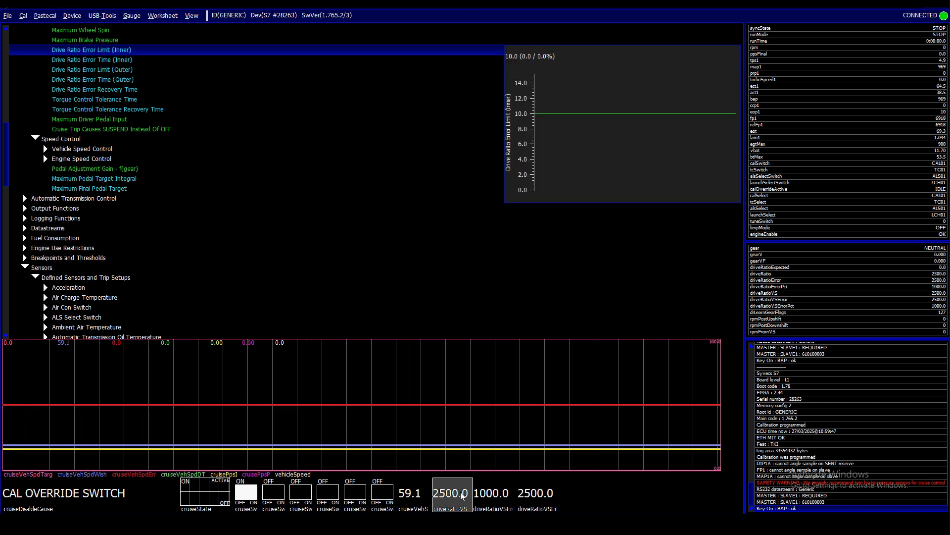
- Examine the disable conditions from Drive Ratio Error Time (Inner) through Drive Ratio Error Recovery Time to Torque Control Tolerance Time
key("Down")
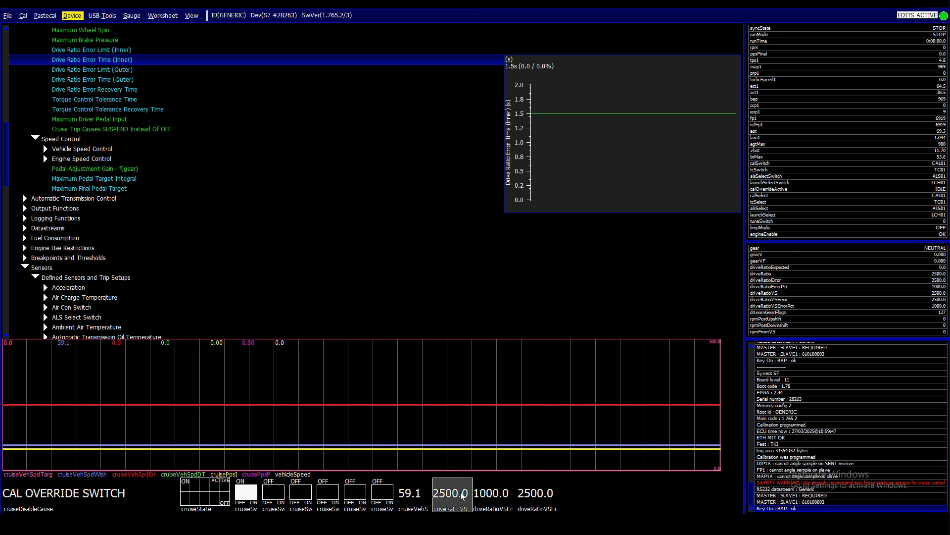
key("Down")
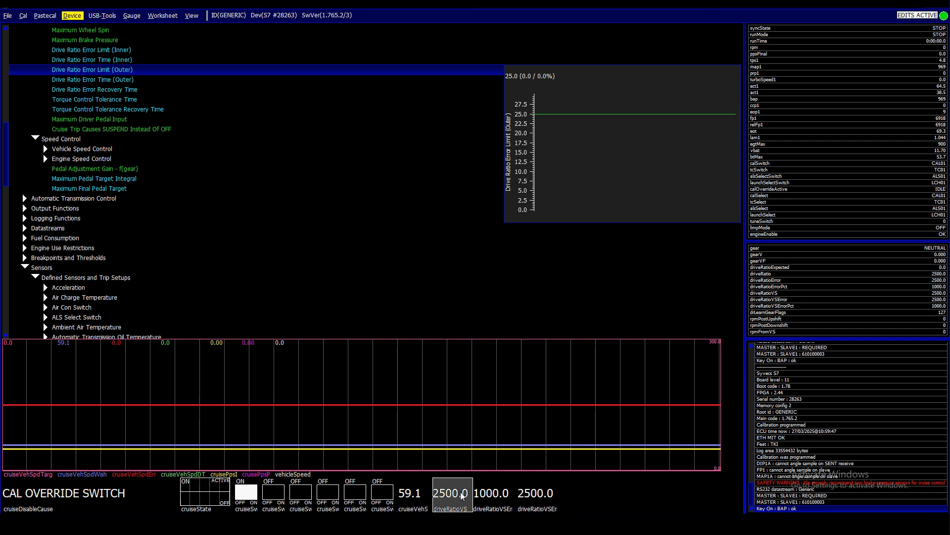
key("Down")
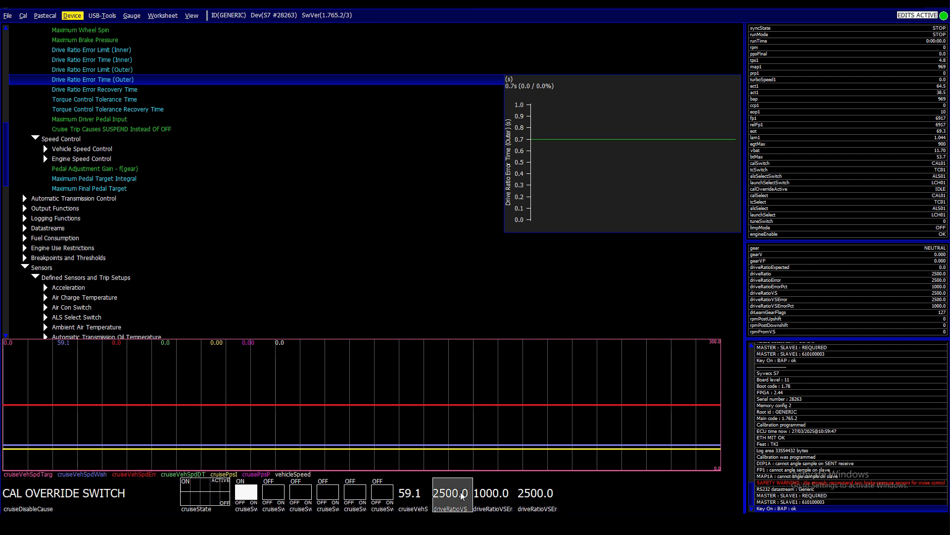
key("Down")
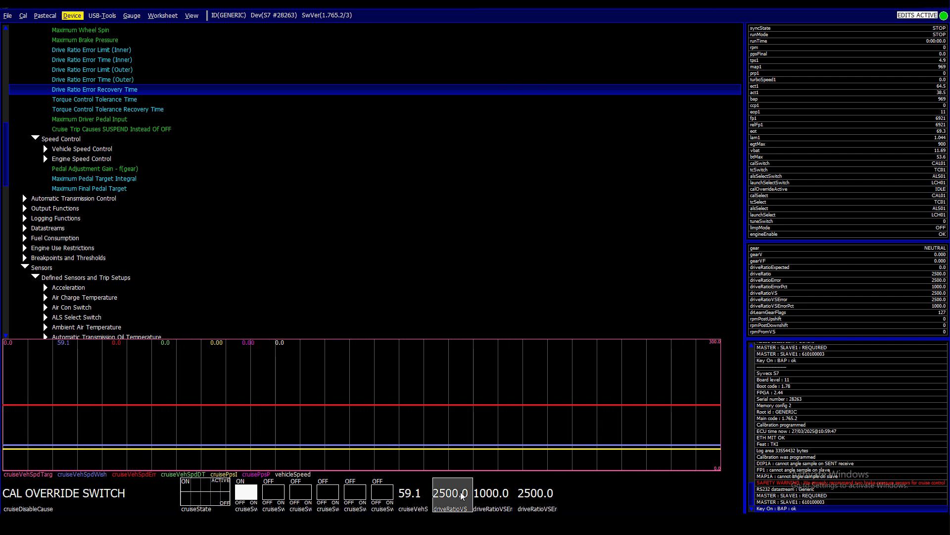
key("Down")
key("Up")
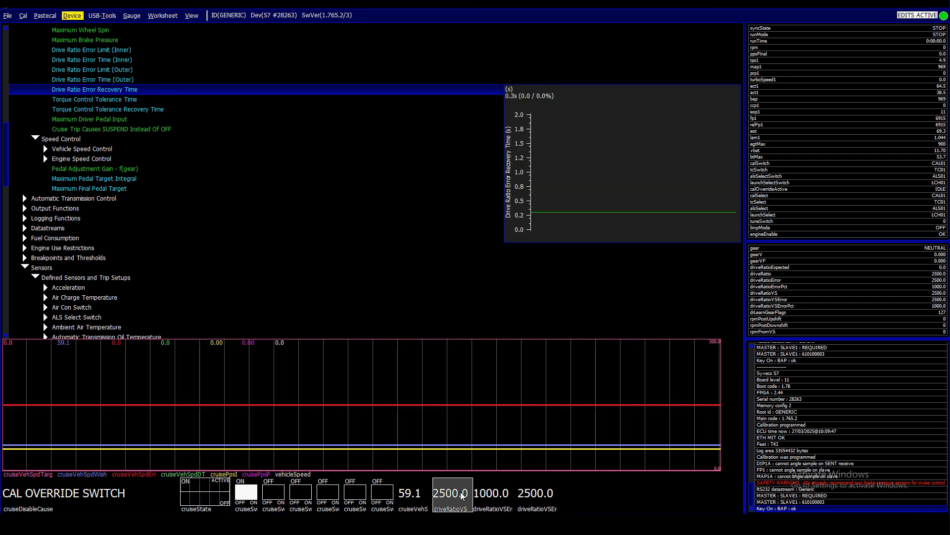
key("Down")
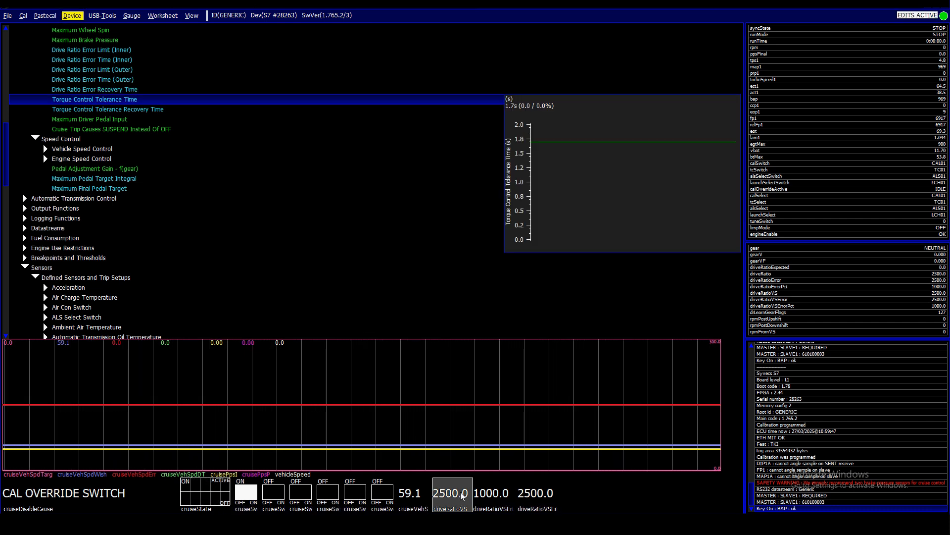
- Search the gauge item list for trqf to look at trqFuelSev, and close the list without adding a gauge
key("alt+g")
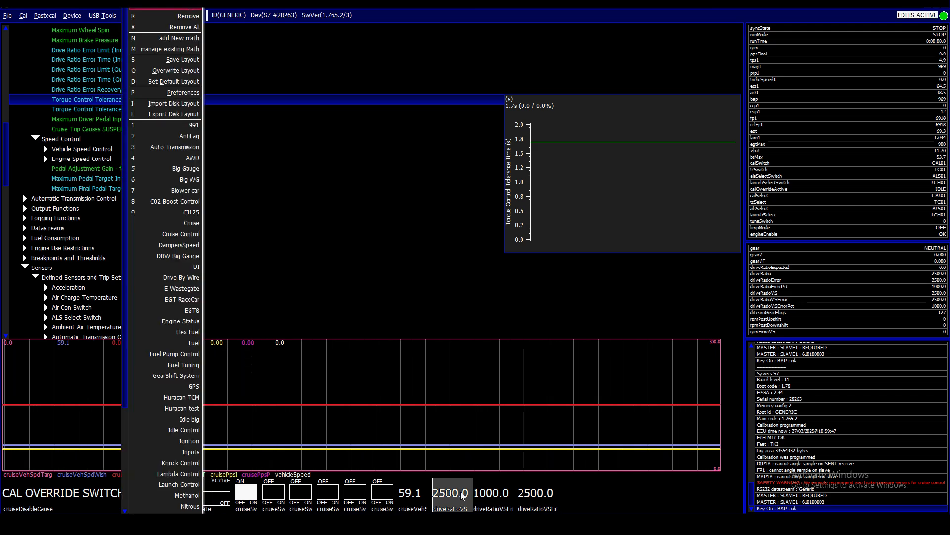
key("Return")
type("trq")
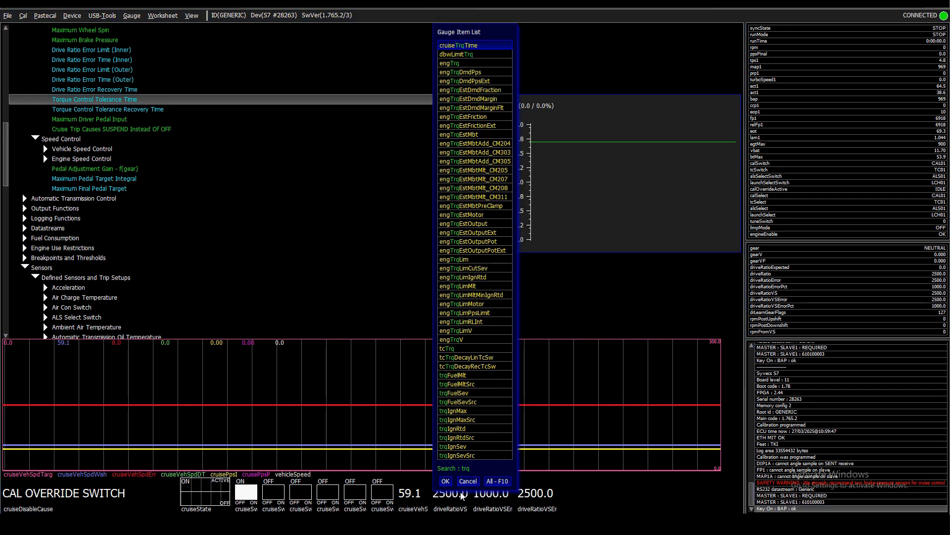
type("f")
key("Down")
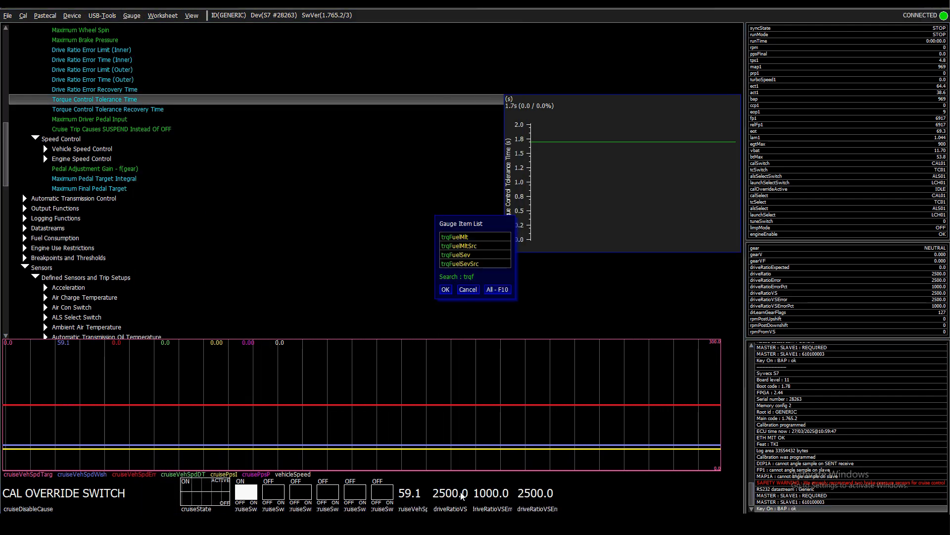
key("Down")
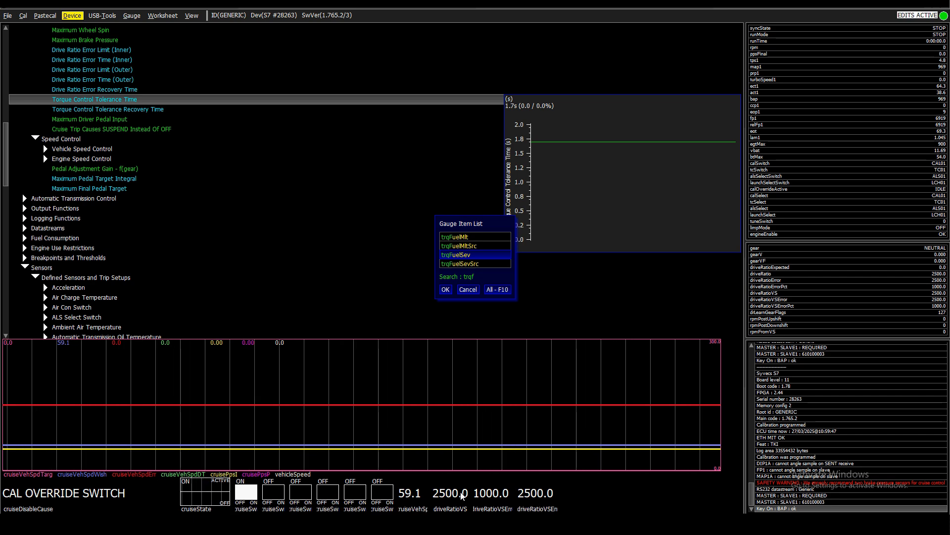
key("Escape")
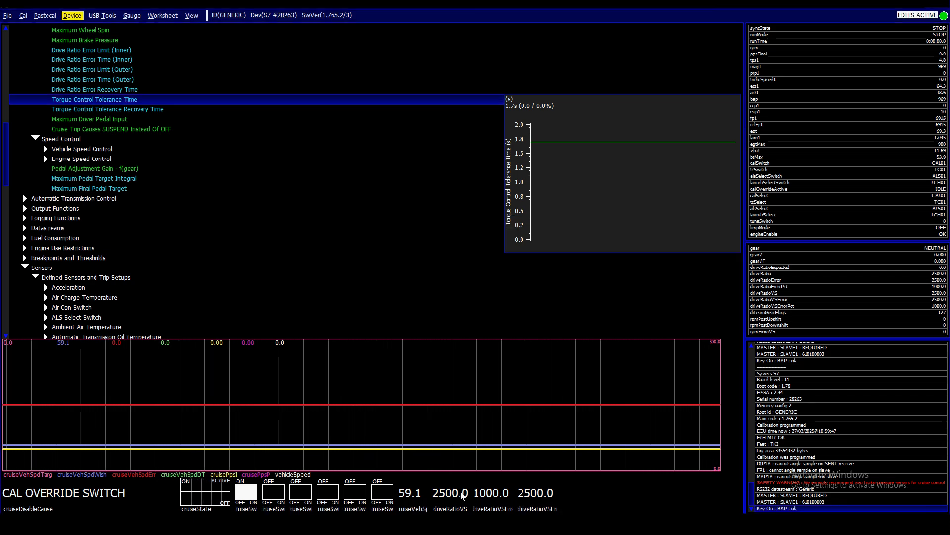
- Check the help notes for Torque Control Tolerance Time and examine Maximum Driver Pedal Input and Cruise Trip Causes SUSPEND Instead Of OFF
key("F1")
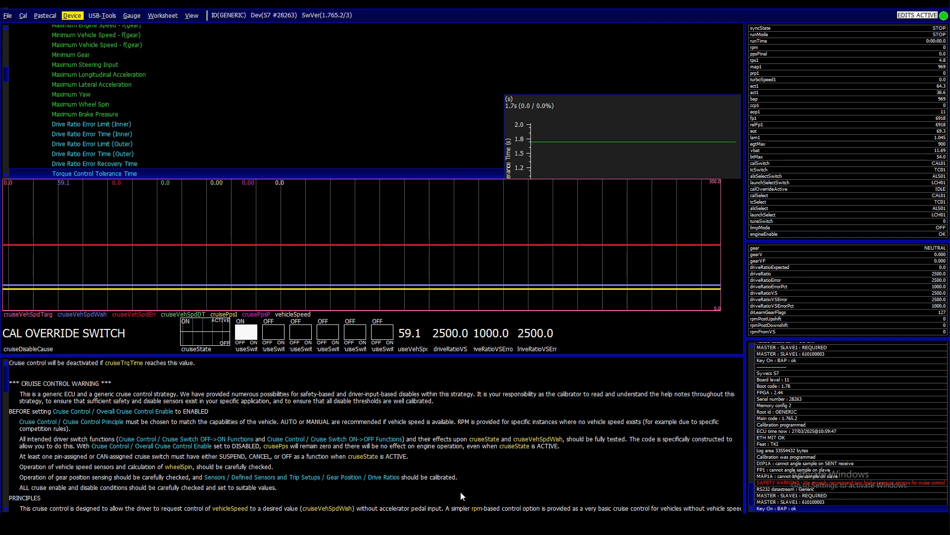
key("F1")
key("Up")
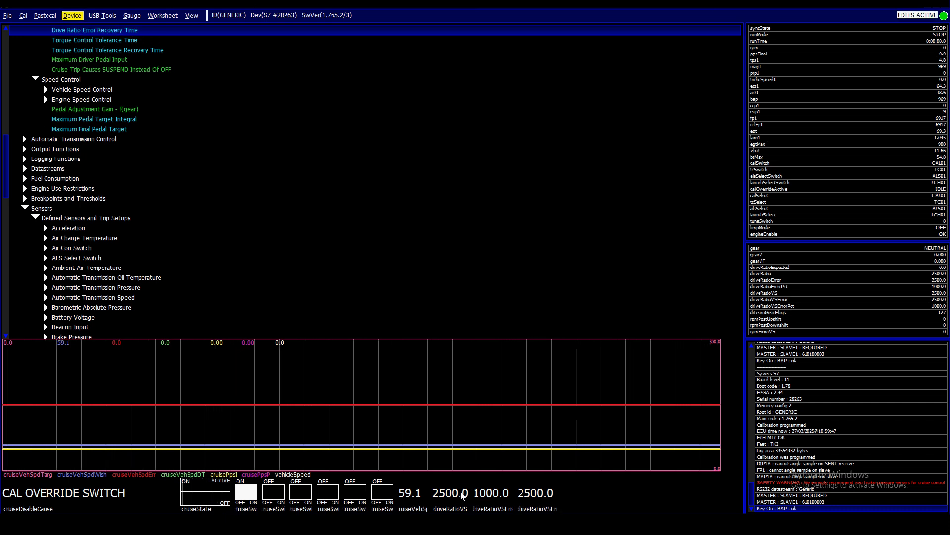
key("Down")
key("Down")
key("Down")
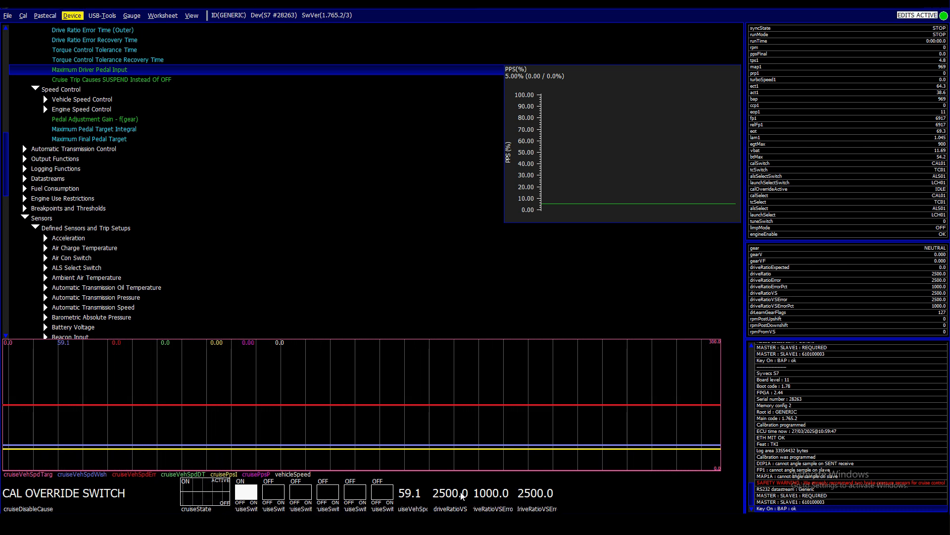
key("Down")
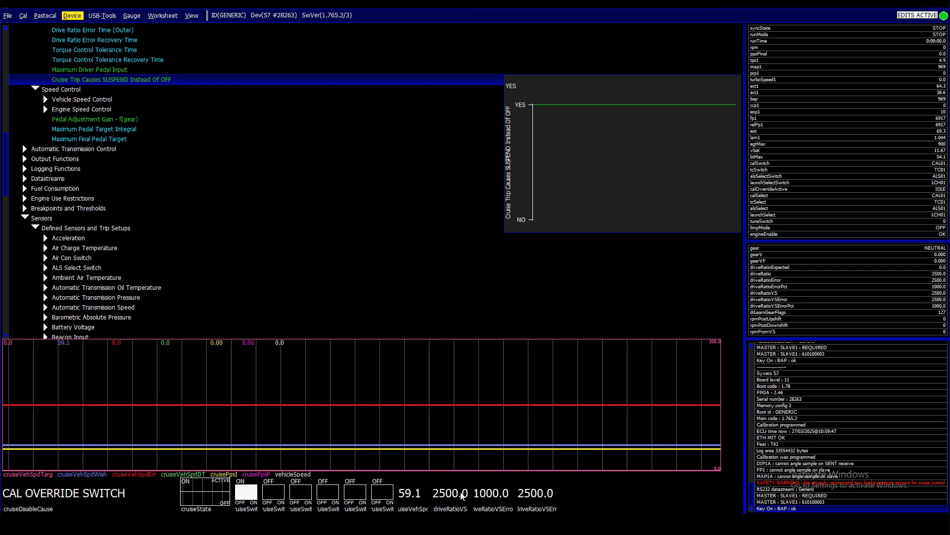
- Review the disable conditions back up to Maximum Yaw and down again to Cruise Trip Causes SUSPEND Instead Of OFF
key("Up")
key("Up")
key("Up")
key("Up")
key("Up")
key("Up")
key("Up")
key("Up")
key("Up")
key("Up")
key("Up")
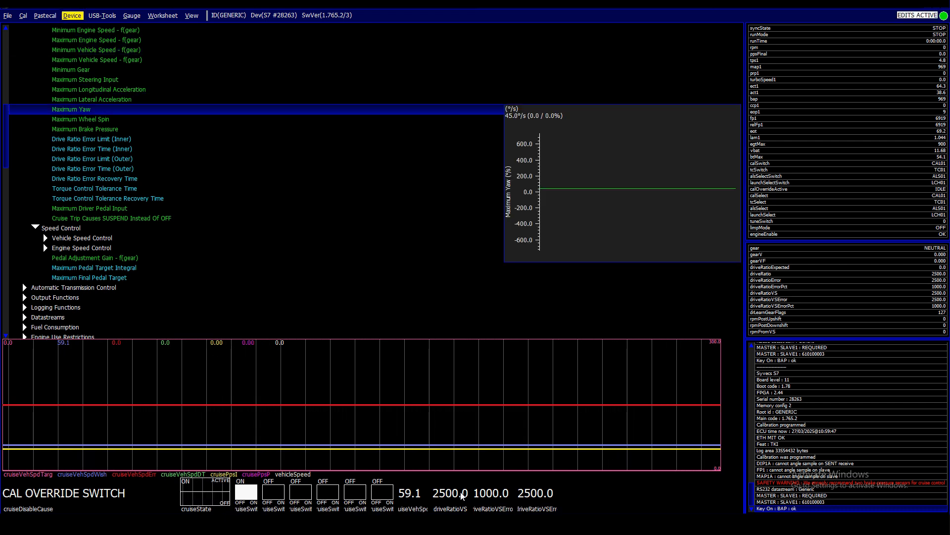
key("Down")
key("Down")
key("Down")
key("Down")
key("Down")
key("Down")
key("Down")
key("Down")
key("Down")
key("Down")
key("Down")
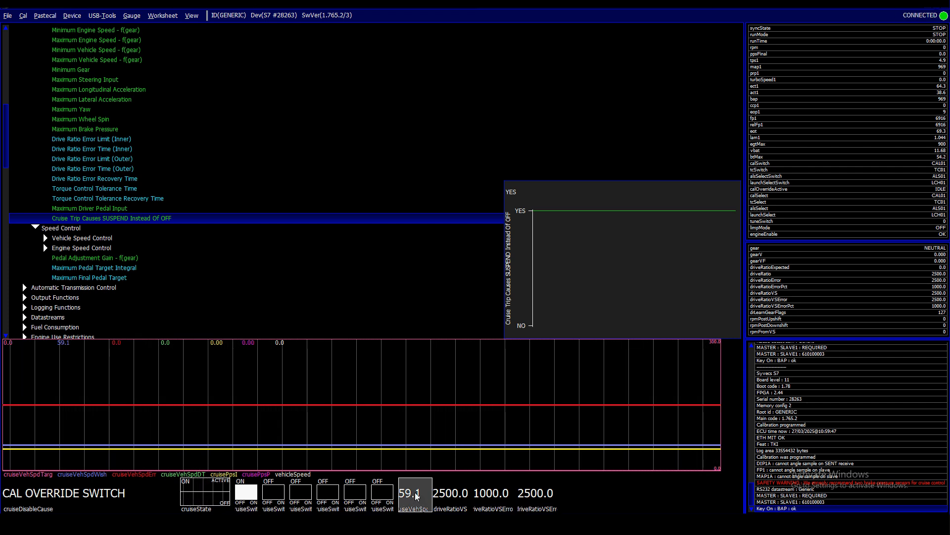
- Expand Vehicle Speed Control under Speed Control and examine Maximum Vehicle Speed Error (Fraction) and both Vehicle Speed Target Progression Rate settings
key("Down")
key("Down")
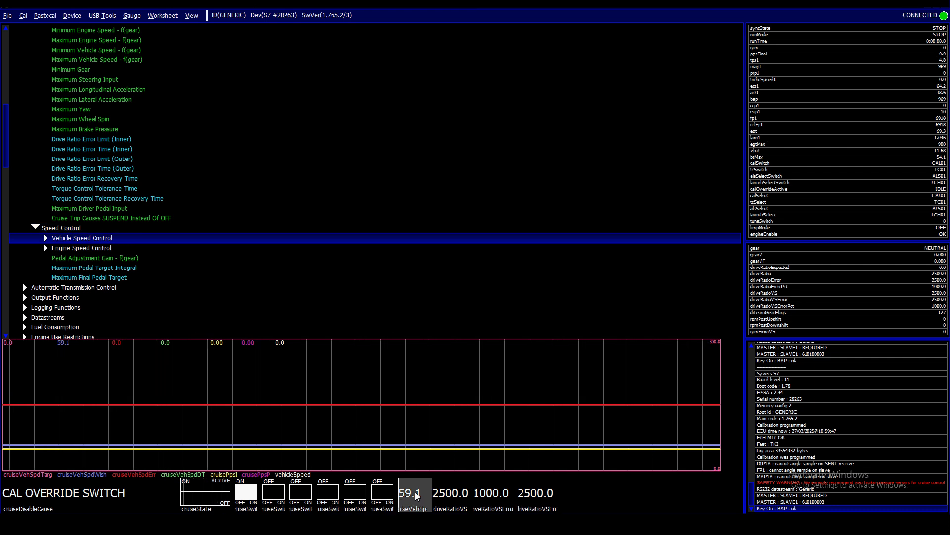
key("Down")
key("Down")
key("Down")
key("Up")
key("Up")
key("Up")
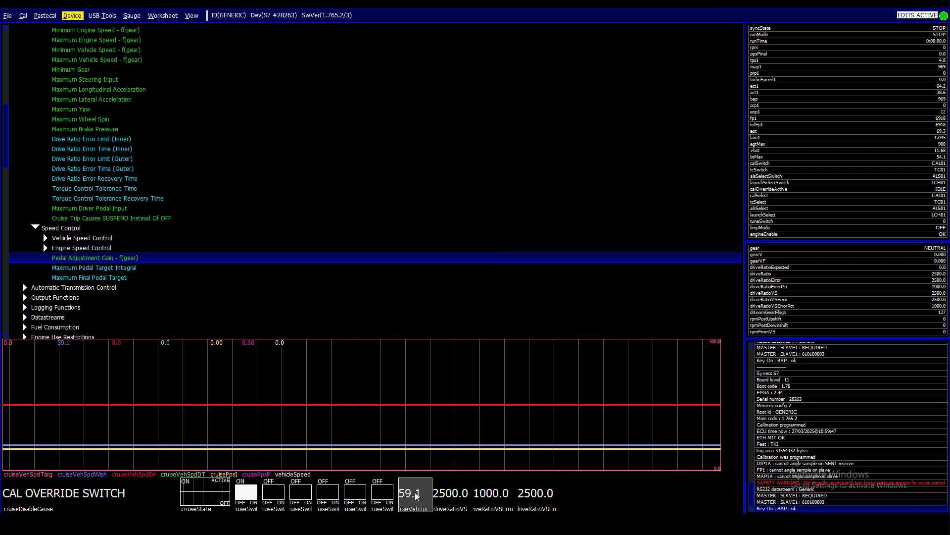
key("Right")
key("Down")
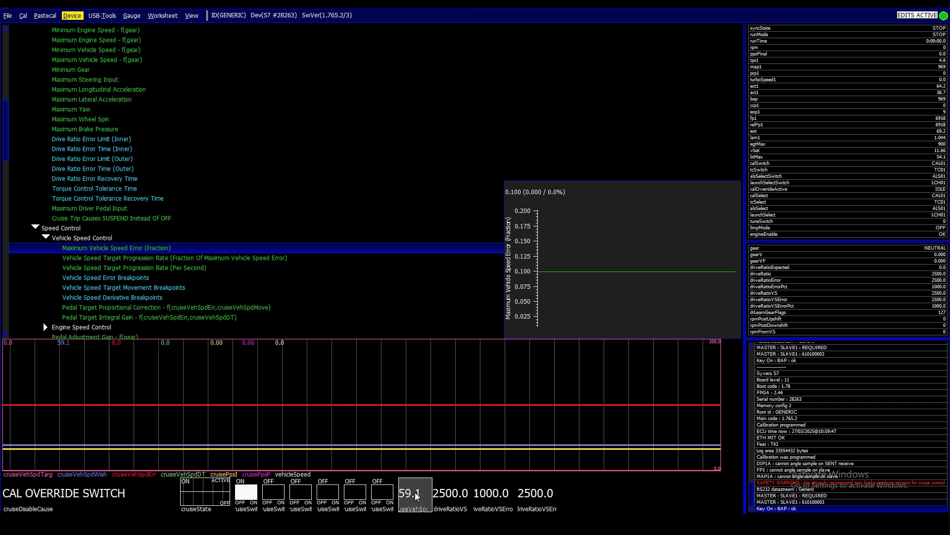
key("Down")
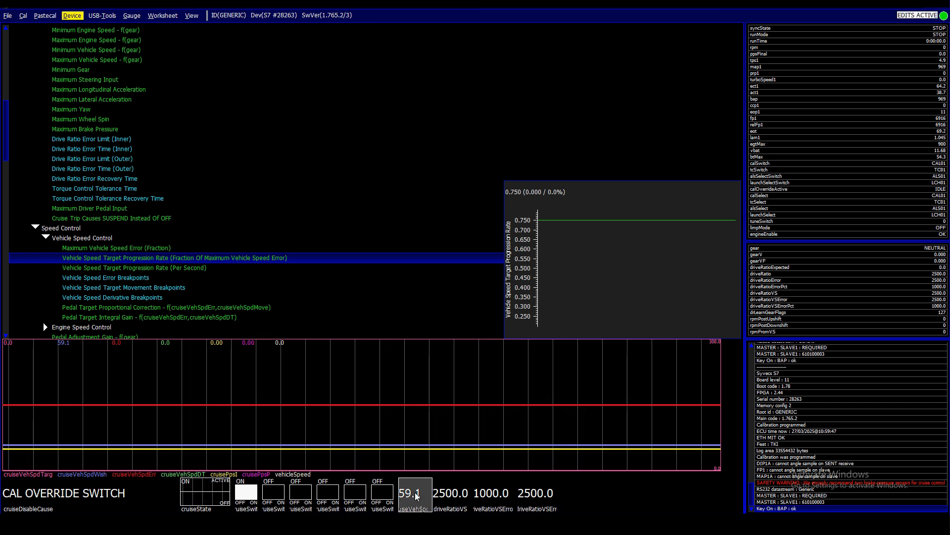
key("Down")
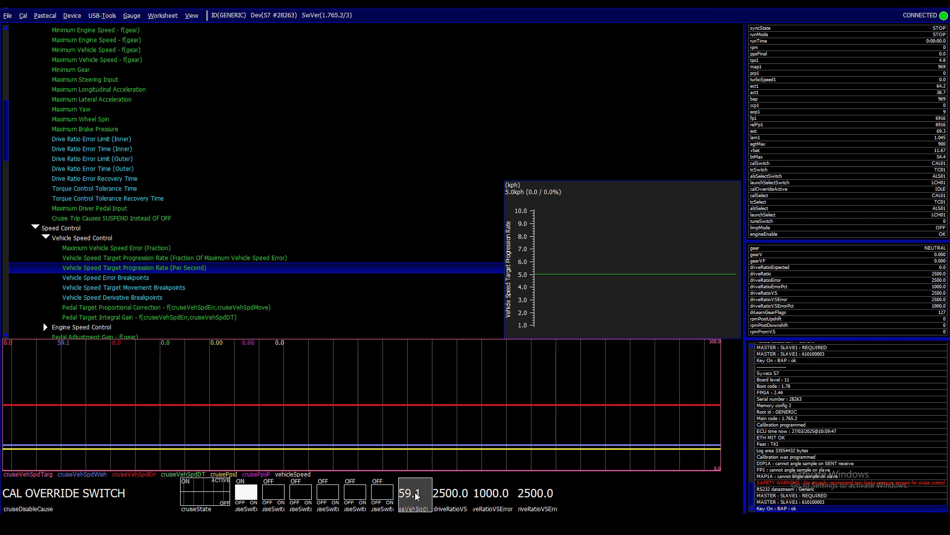
- Examine the Pedal Target Proportional Correction and Pedal Target Integral Gain maps under Vehicle Speed Control
key("Down")
key("Down")
key("Down")
key("Down")
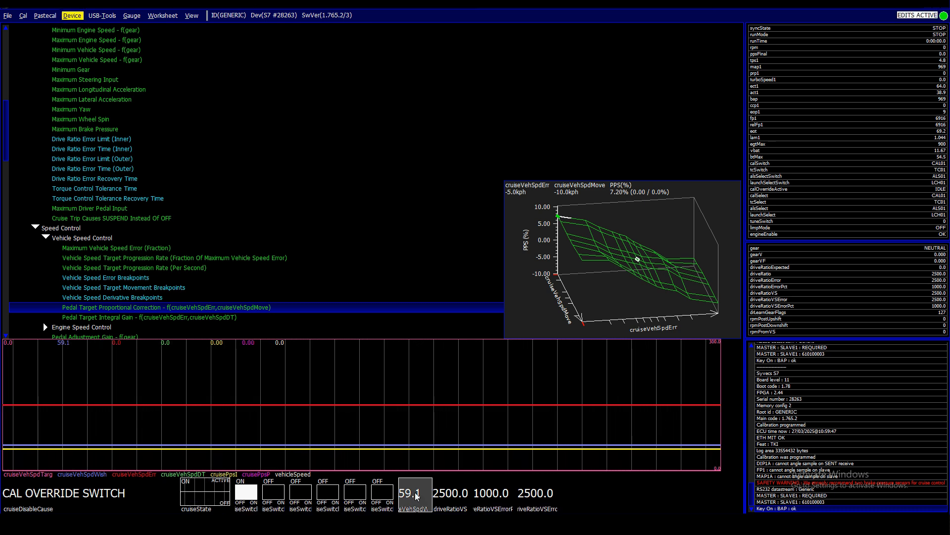
key("Down")
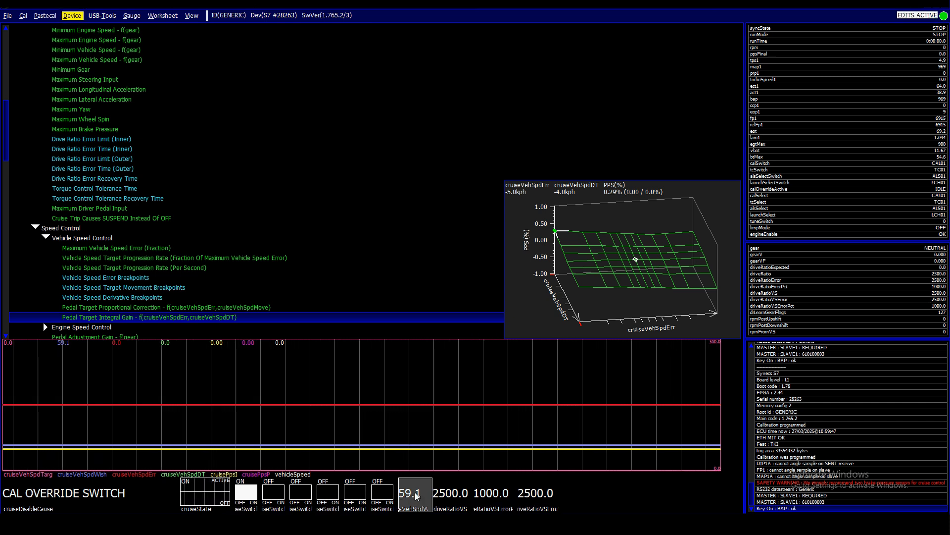
key("Up")
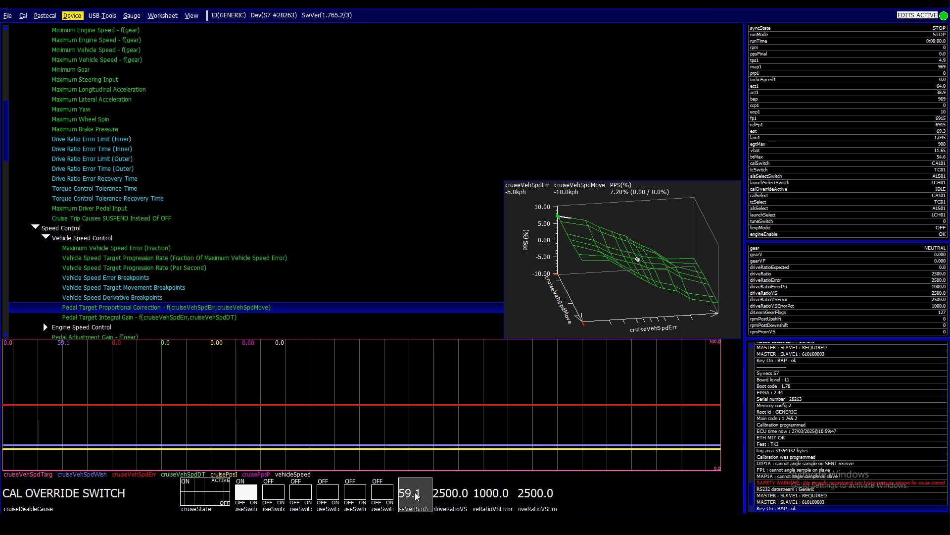
key("Down")
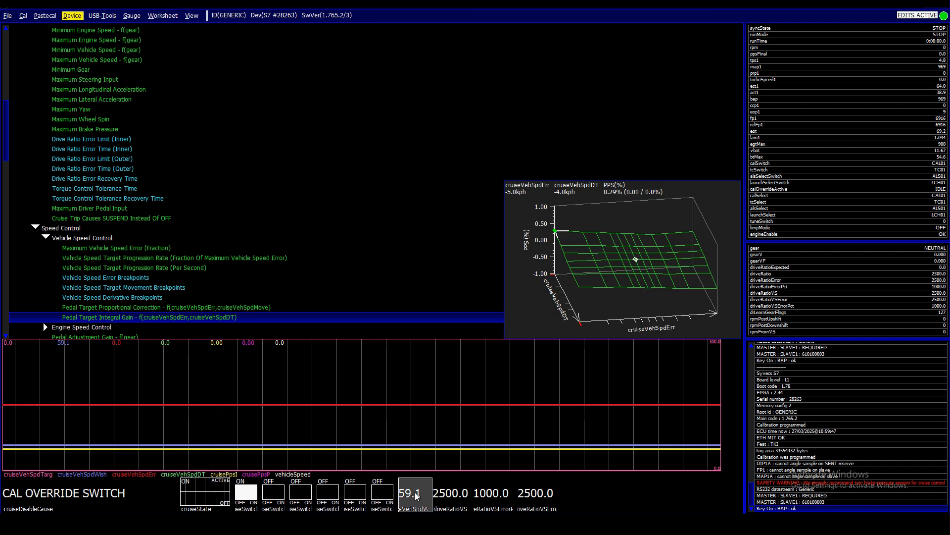
- Expand Engine Speed Control to view its error limit, breakpoints and pedal target maps, and collapse it again
key("Down")
key("Right")
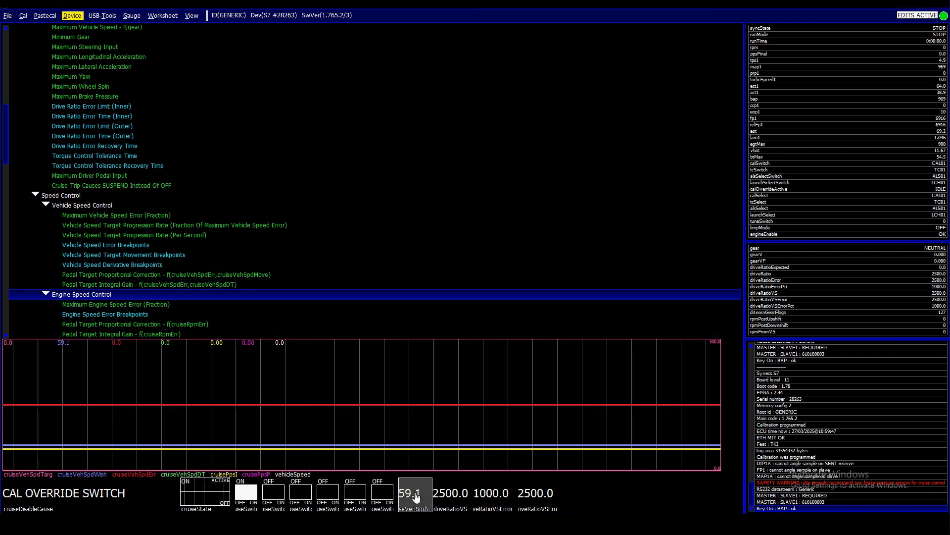
key("Down")
key("Down")
key("Down")
key("Down")
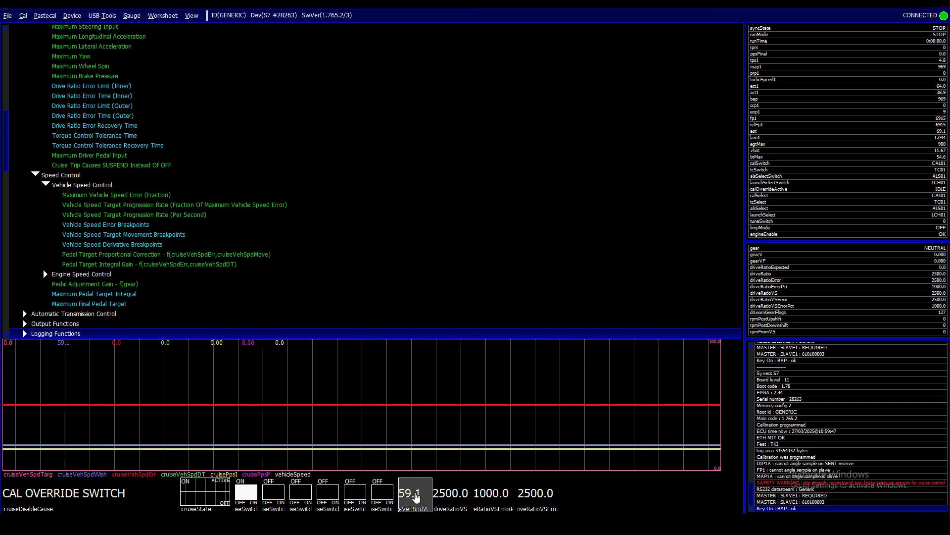
- Examine Pedal Adjustment Gain by gear, Maximum Pedal Target Integral and Maximum Final Pedal Target under Speed Control
key("Up")
key("Up")
key("Up")
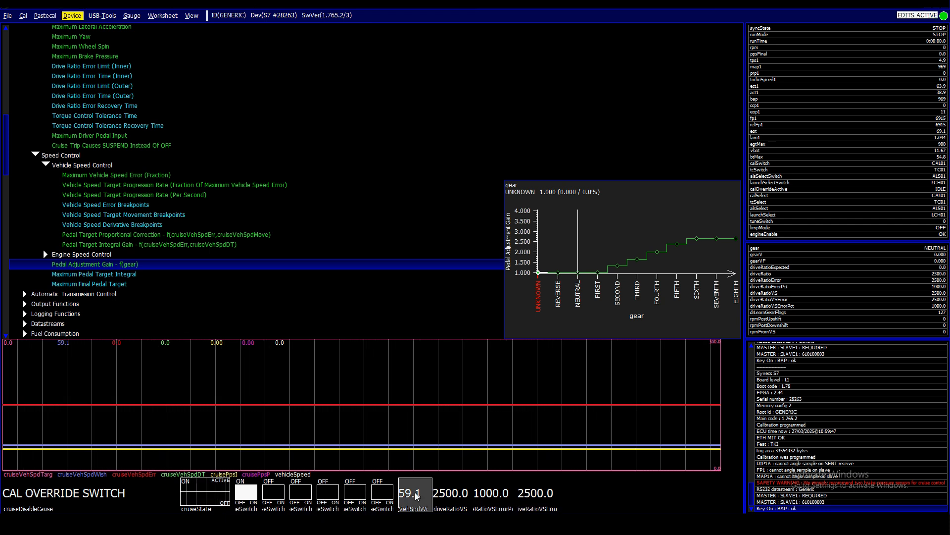
key("Down")
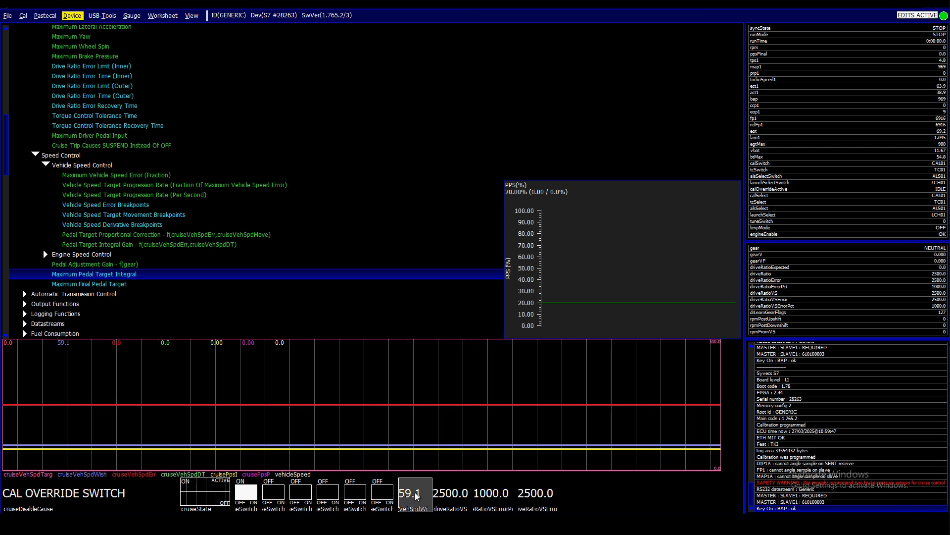
key("Down")
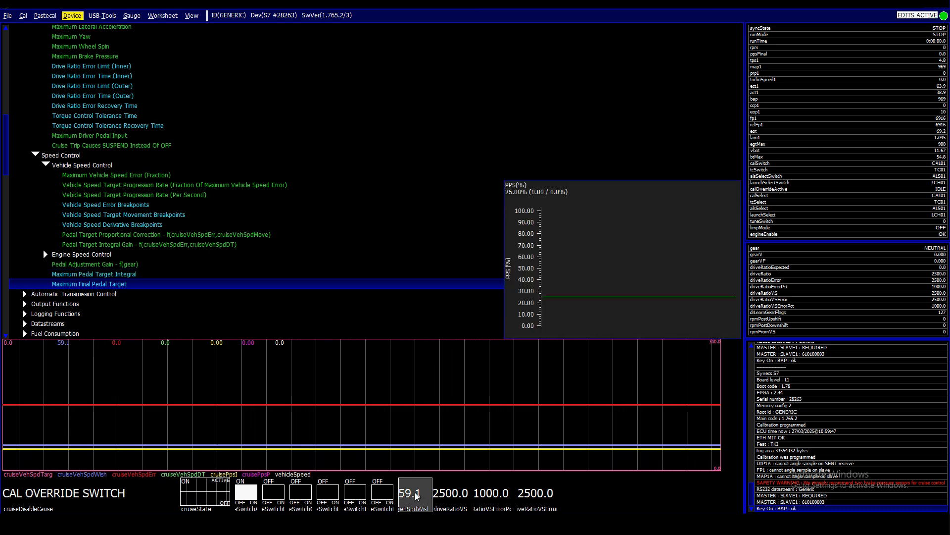
- Collapse the Vehicle Speed Control group and its parent Speed Control group in the calibration tree
key("Up")
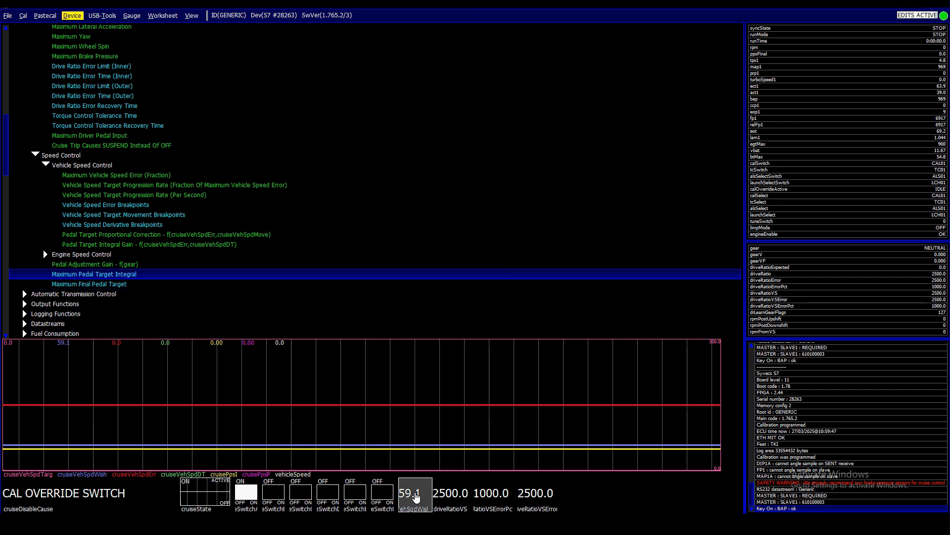
key("Up")
key("Up")
key("Up")
key("Up")
key("Up")
key("Up")
key("Up")
key("Up")
key("Up")
key("Up")
key("Up")
key("Left")
key("Up")
key("Left")
key("Up")
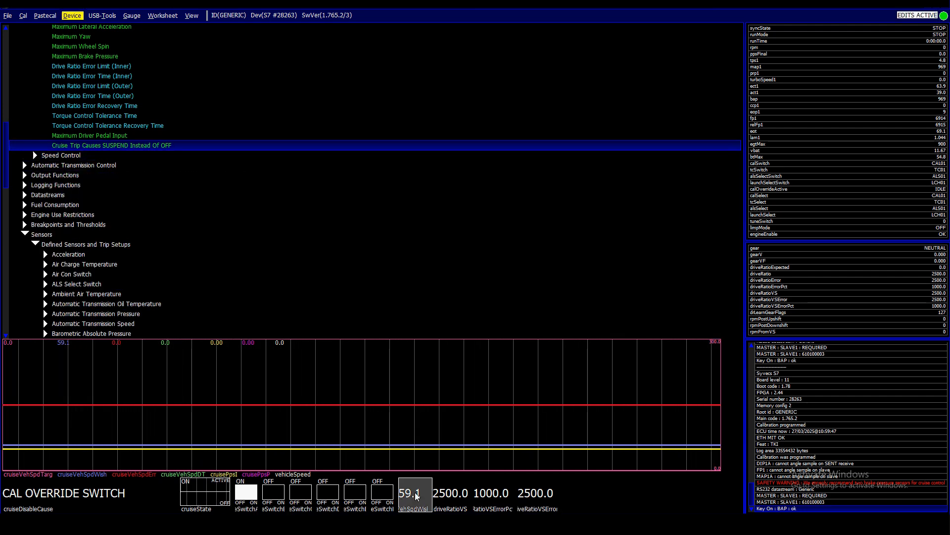
- Go back up the cruise settings to Overall Cruise Control Enable and collapse the Disable Conditions group
key("Up")
key("Up")
key("Up")
key("Up")
key("Up")
key("Up")
key("Up")
key("Up")
key("Up")
key("Up")
key("Up")
key("Up")
key("Up")
key("Up")
key("Up")
key("Up")
key("Up")
key("Up")
key("Up")
key("Up")
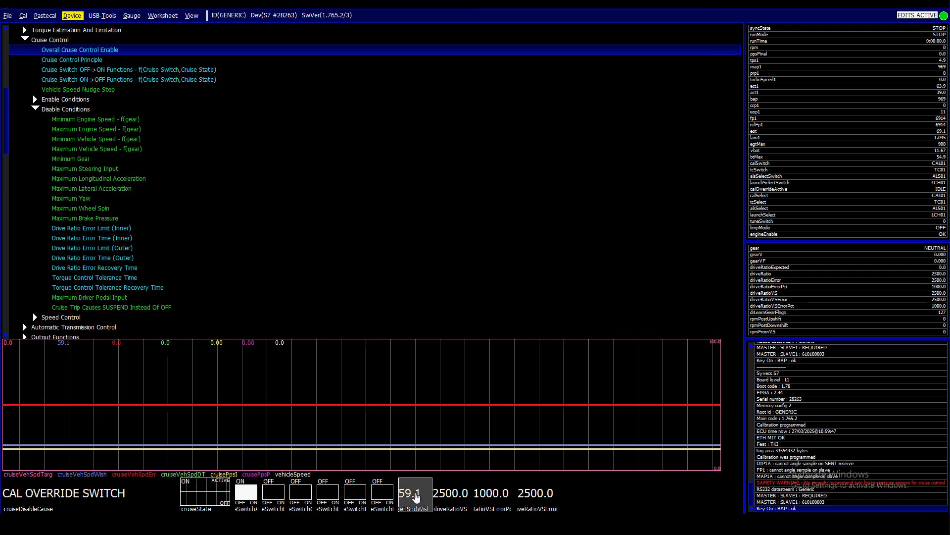
key("Down")
key("Down")
key("Down")
key("Down")
key("Down")
key("Down")
key("Left")
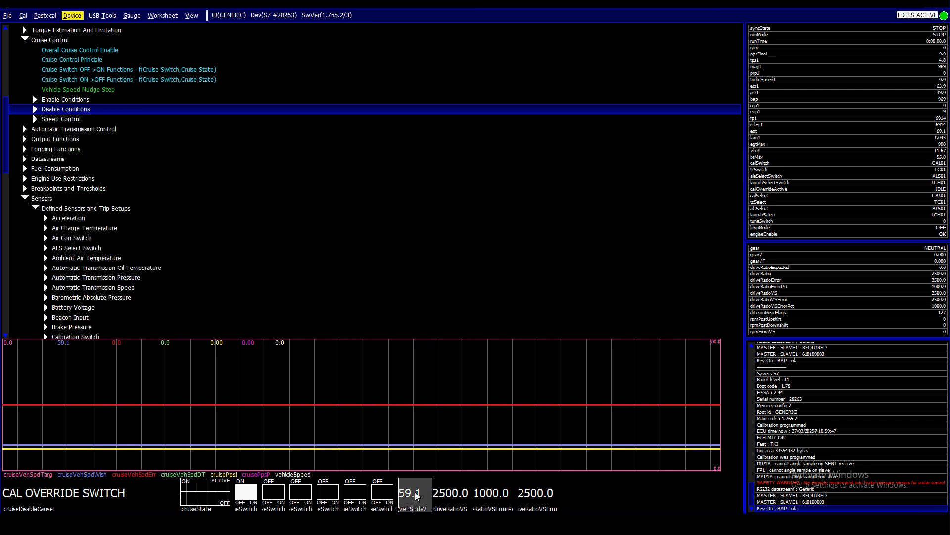